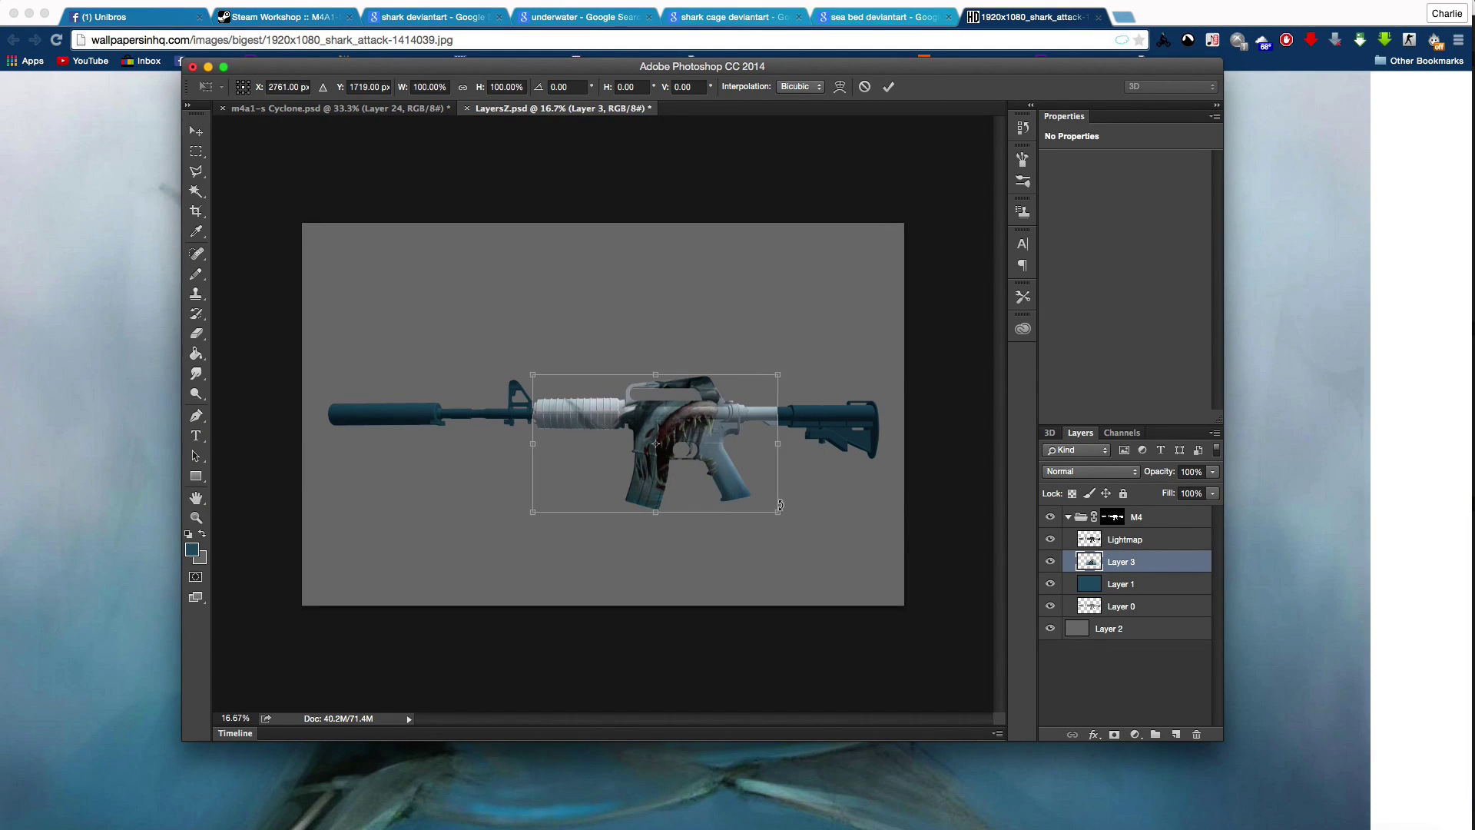
# Step: Shrink Layer 3's shark art, flip it vertically, and move it onto the rifle's receiver
pyautogui.moveTo(780, 505); pyautogui.dragTo(738, 338)
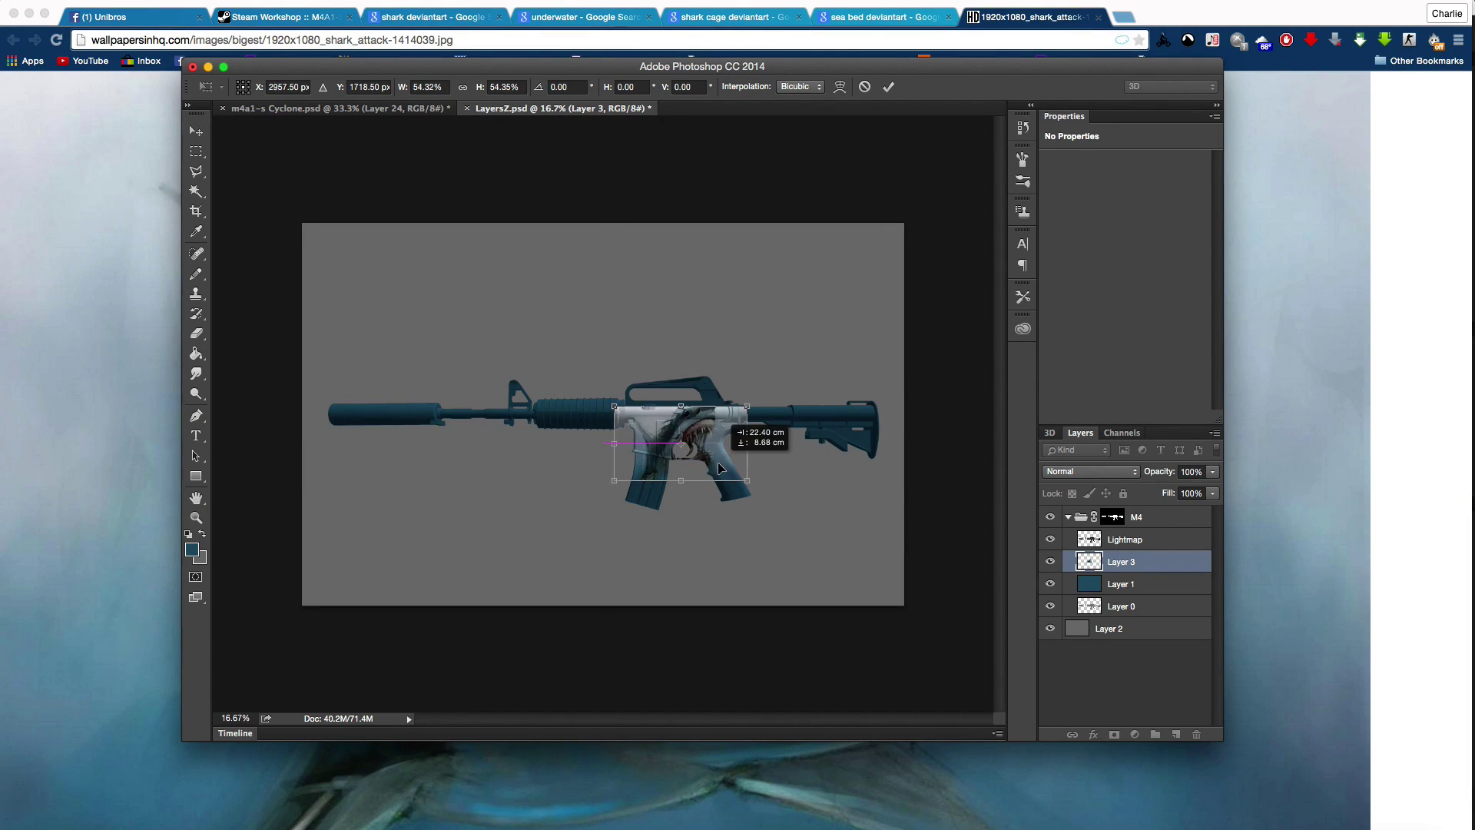
pyautogui.press('Return')
pyautogui.click(158, 0)
pyautogui.click(411, 505)
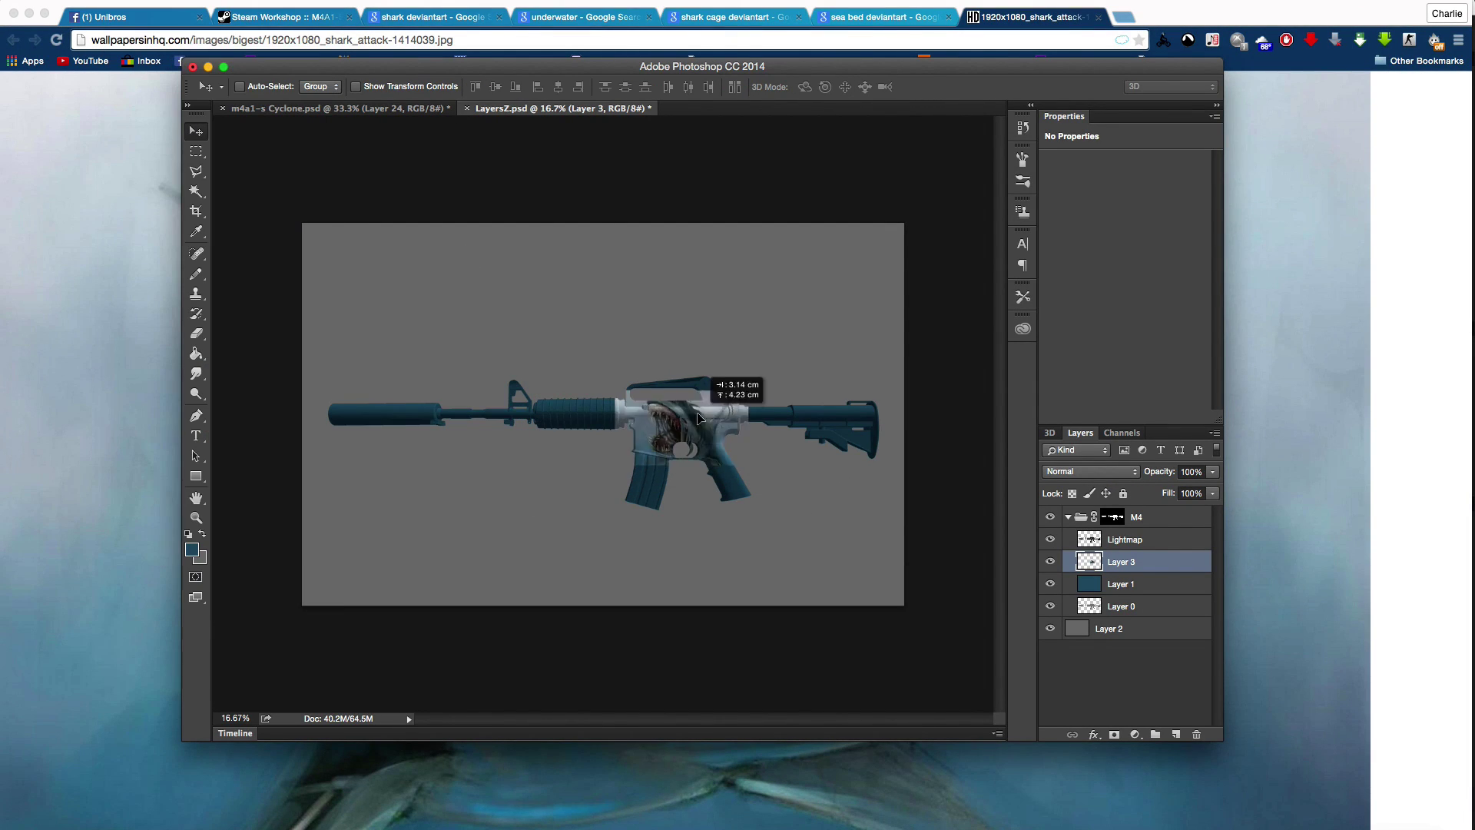
pyautogui.hotkey('ctrl', '+')
pyautogui.hotkey('ctrl', '+')
pyautogui.hotkey('ctrl', '+')
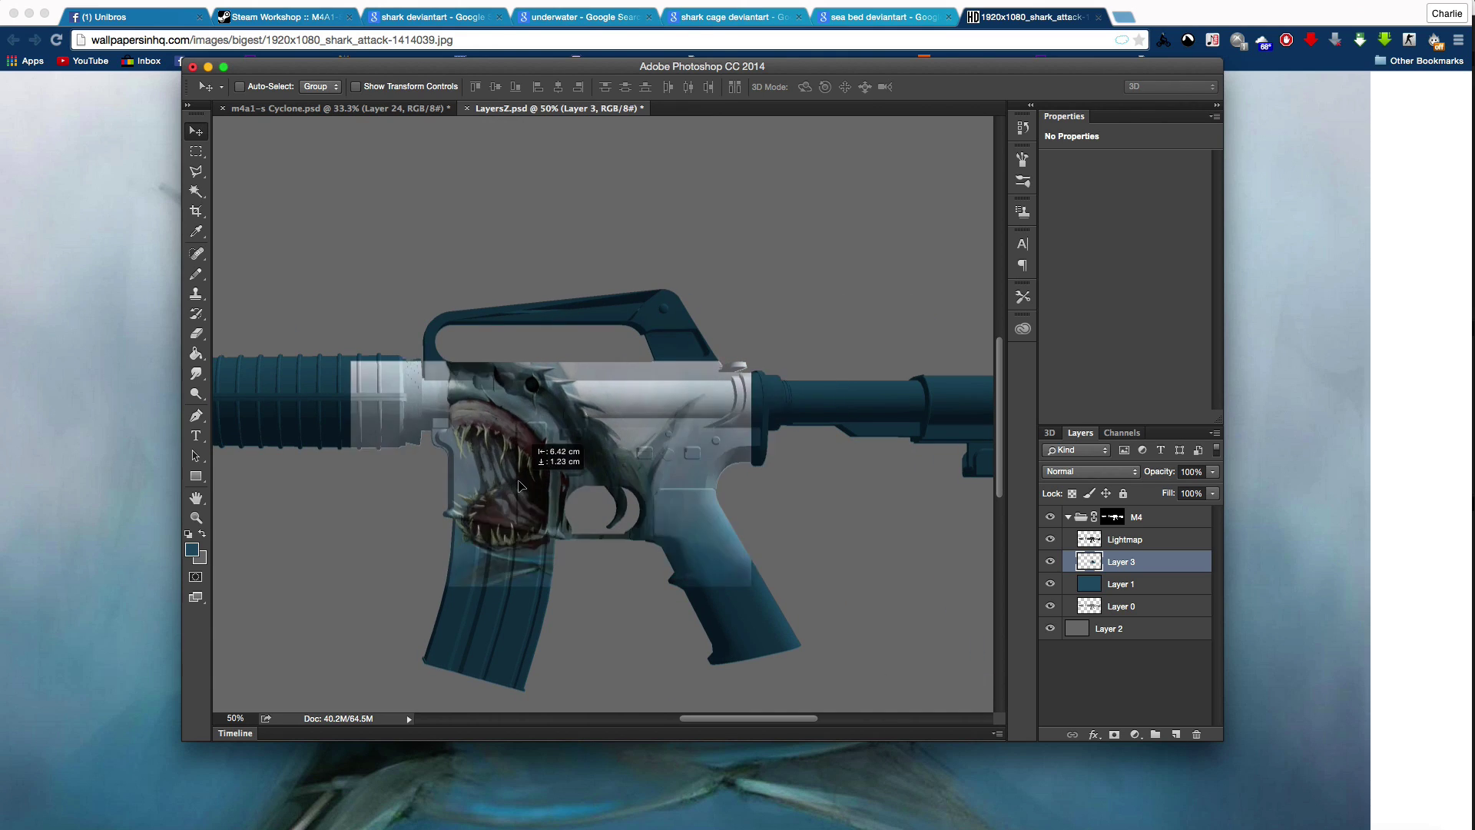
pyautogui.moveTo(580, 484); pyautogui.dragTo(647, 481)
# Step: Copy the underwater shark image from the browser and paste it as Layer 4
pyautogui.press('super+Tab')
pyautogui.click(582, 17)
pyautogui.rightClick(579, 365)
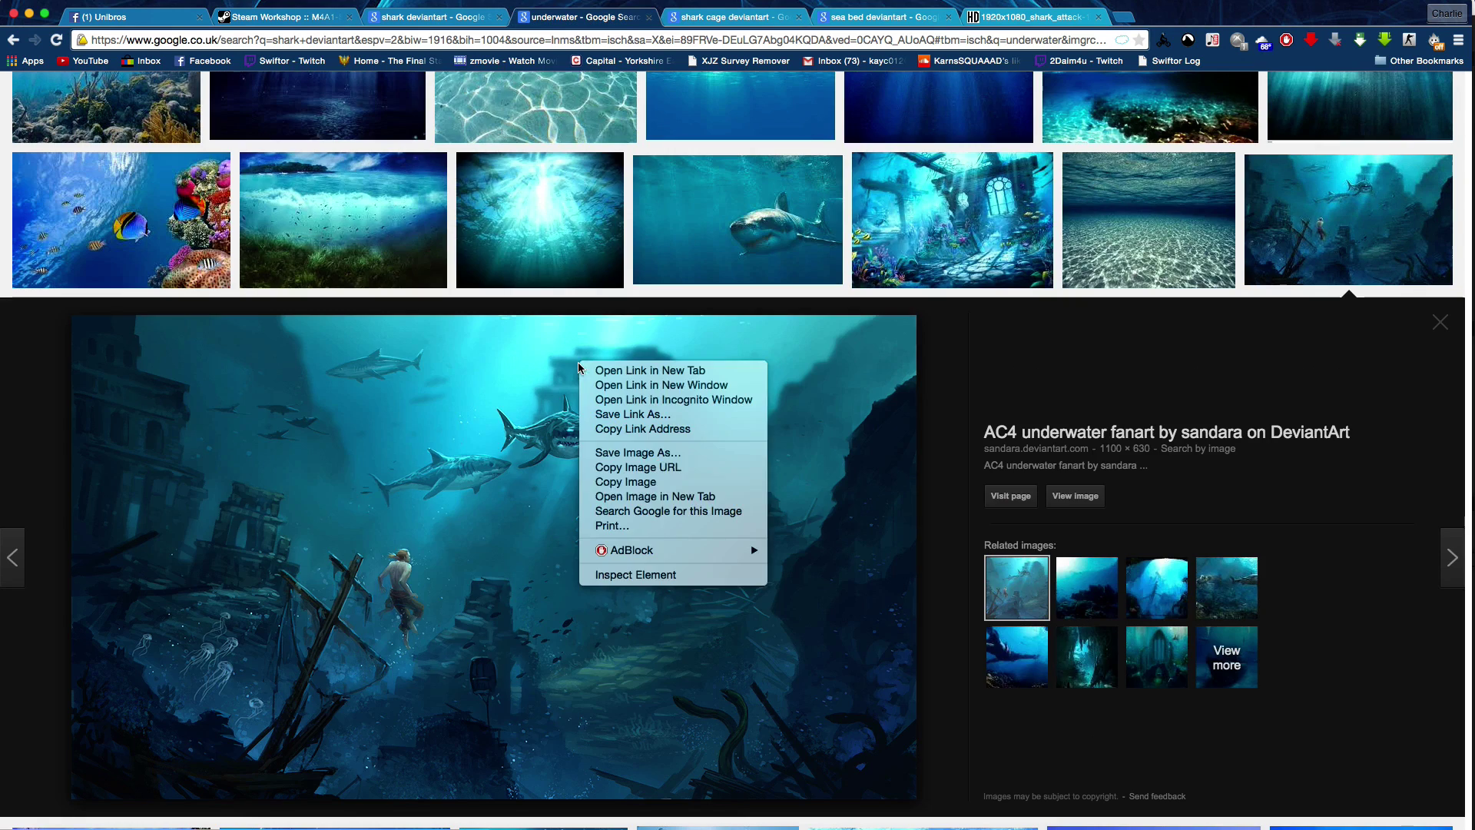
pyautogui.click(642, 494)
pyautogui.press('super+Tab')
pyautogui.press('super+v')
# Step: Enlarge the underwater image across the whole rifle with Free Transform and commit it
pyautogui.moveTo(684, 472); pyautogui.dragTo(687, 480)
pyautogui.scroll(-3, 764, 471)
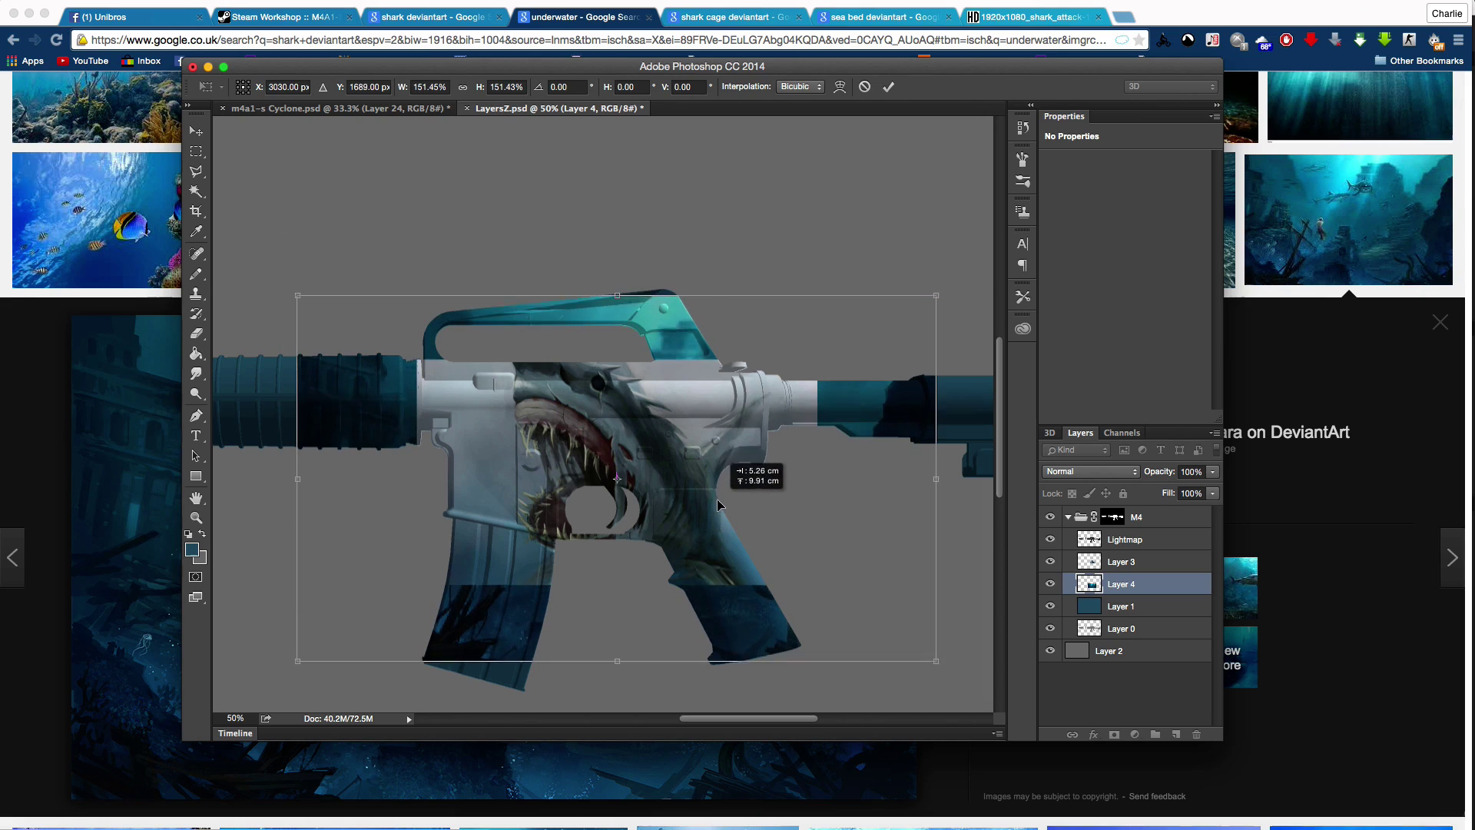
pyautogui.moveTo(823, 619); pyautogui.dragTo(821, 592)
pyautogui.moveTo(382, 340); pyautogui.dragTo(189, 198)
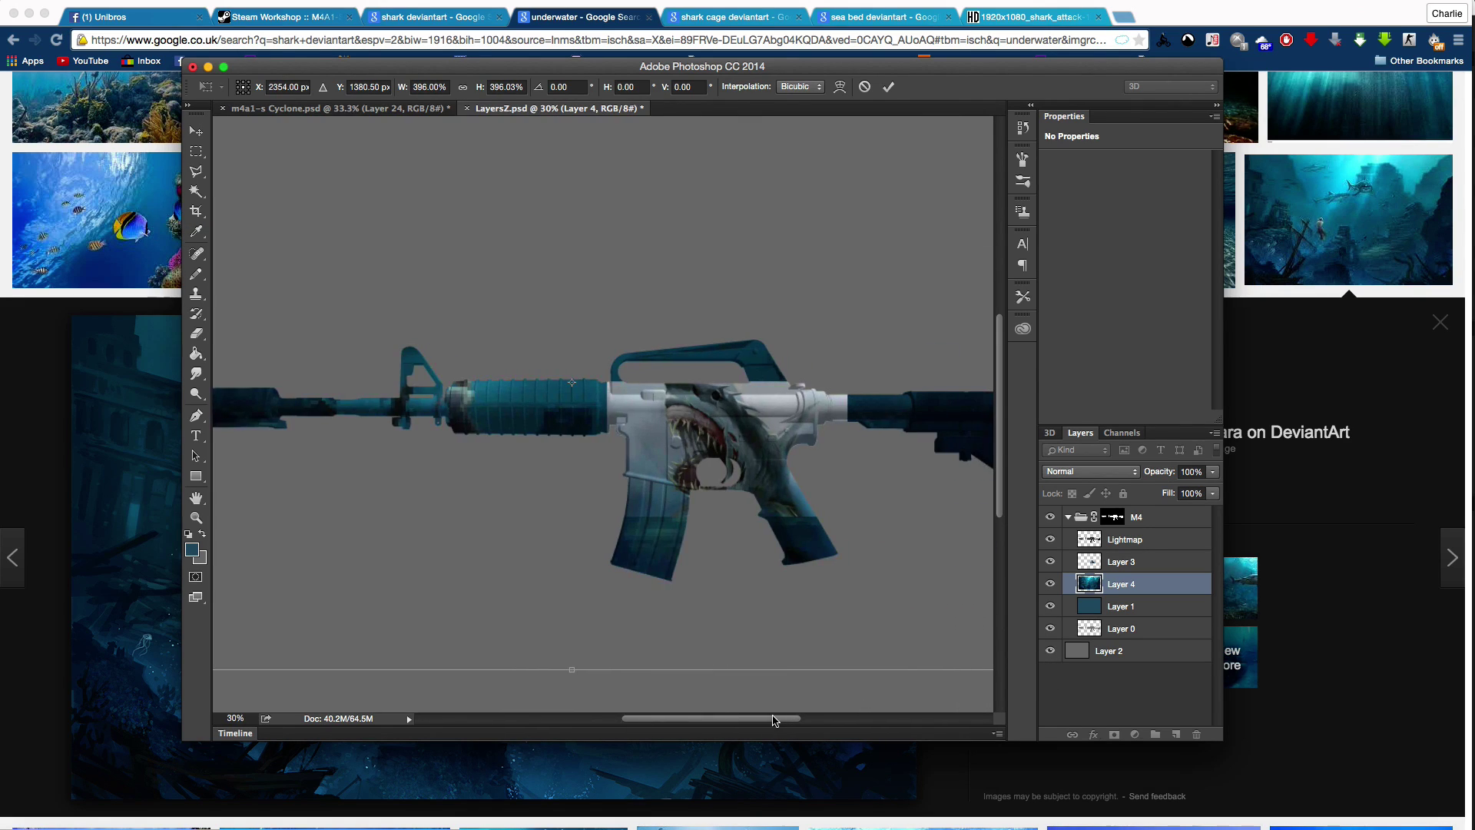
pyautogui.moveTo(799, 718)
pyautogui.mouseDown()
pyautogui.moveTo(676, 720)
pyautogui.moveTo(743, 720)
pyautogui.mouseUp()
pyautogui.press('Return')
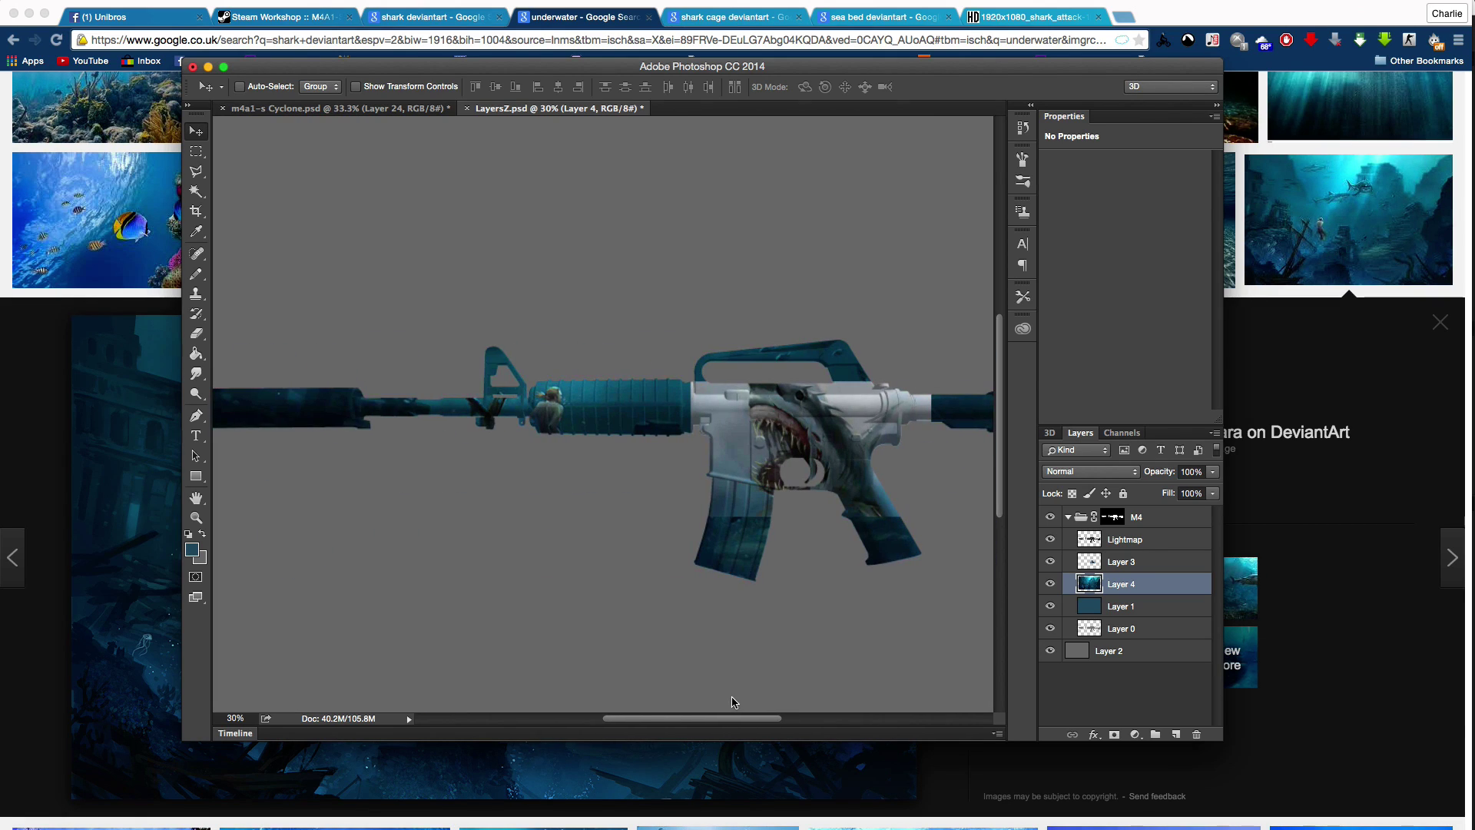
pyautogui.hotkey('alt', ']')
pyautogui.press('e')
pyautogui.scroll(3, 641, 382)
# Step: Erase the pale edges of Layer 3's shark art with the Eraser at 49% opacity, viewing at 100%
pyautogui.moveTo(641, 383); pyautogui.dragTo(630, 483)
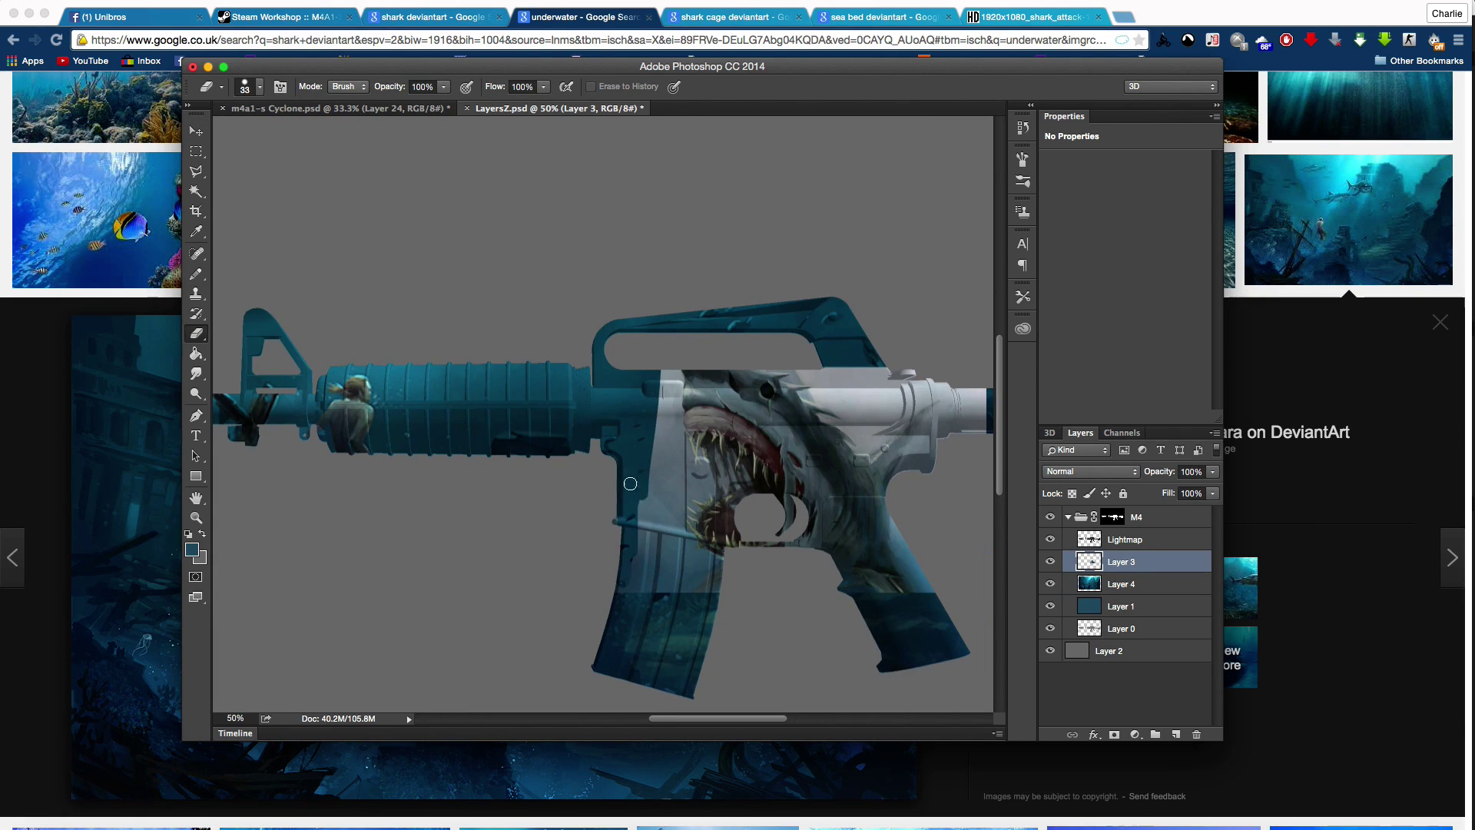
pyautogui.press('4')
pyautogui.press('9')
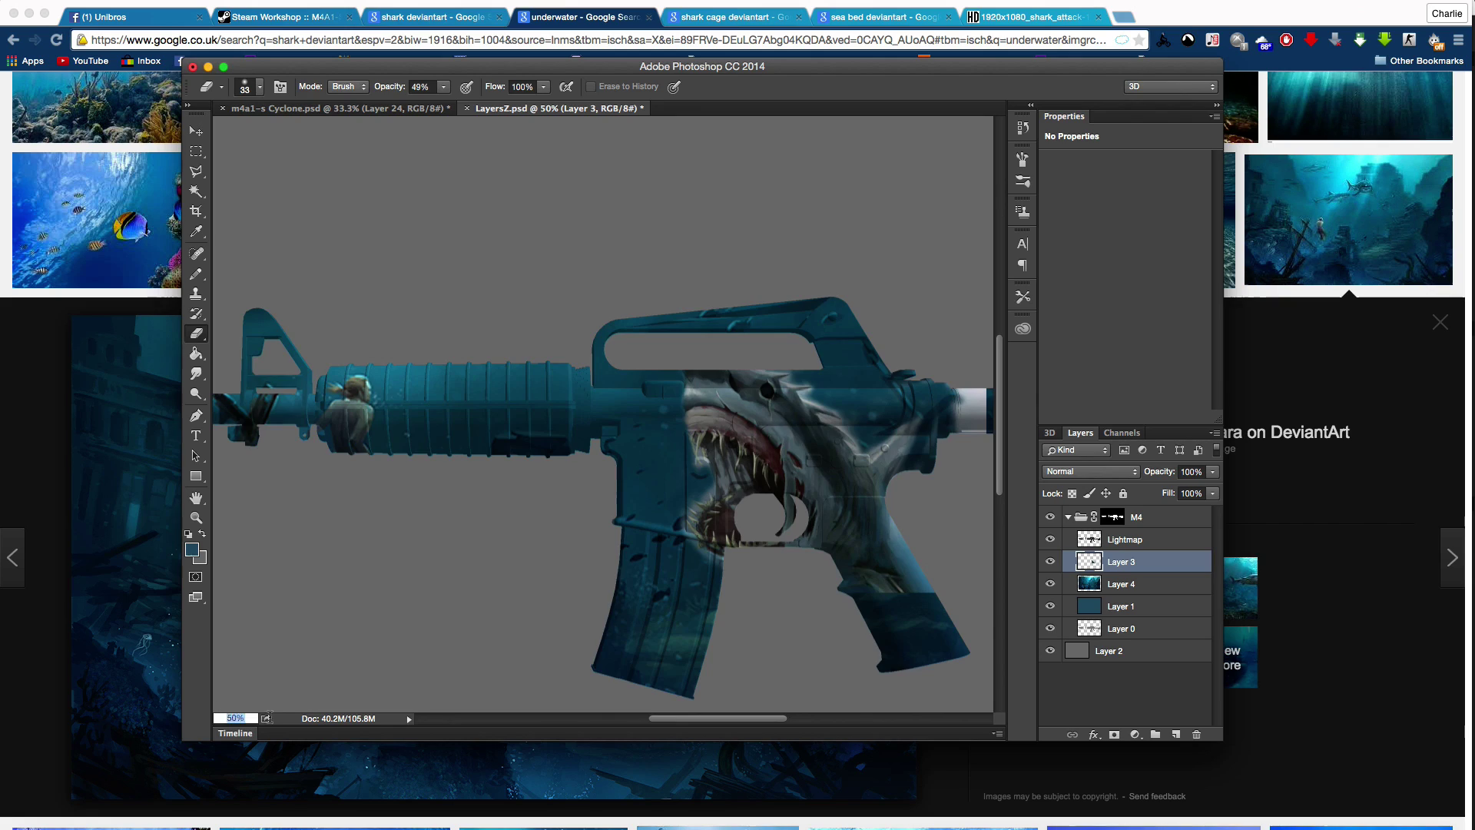
pyautogui.write('100')
pyautogui.press('Return')
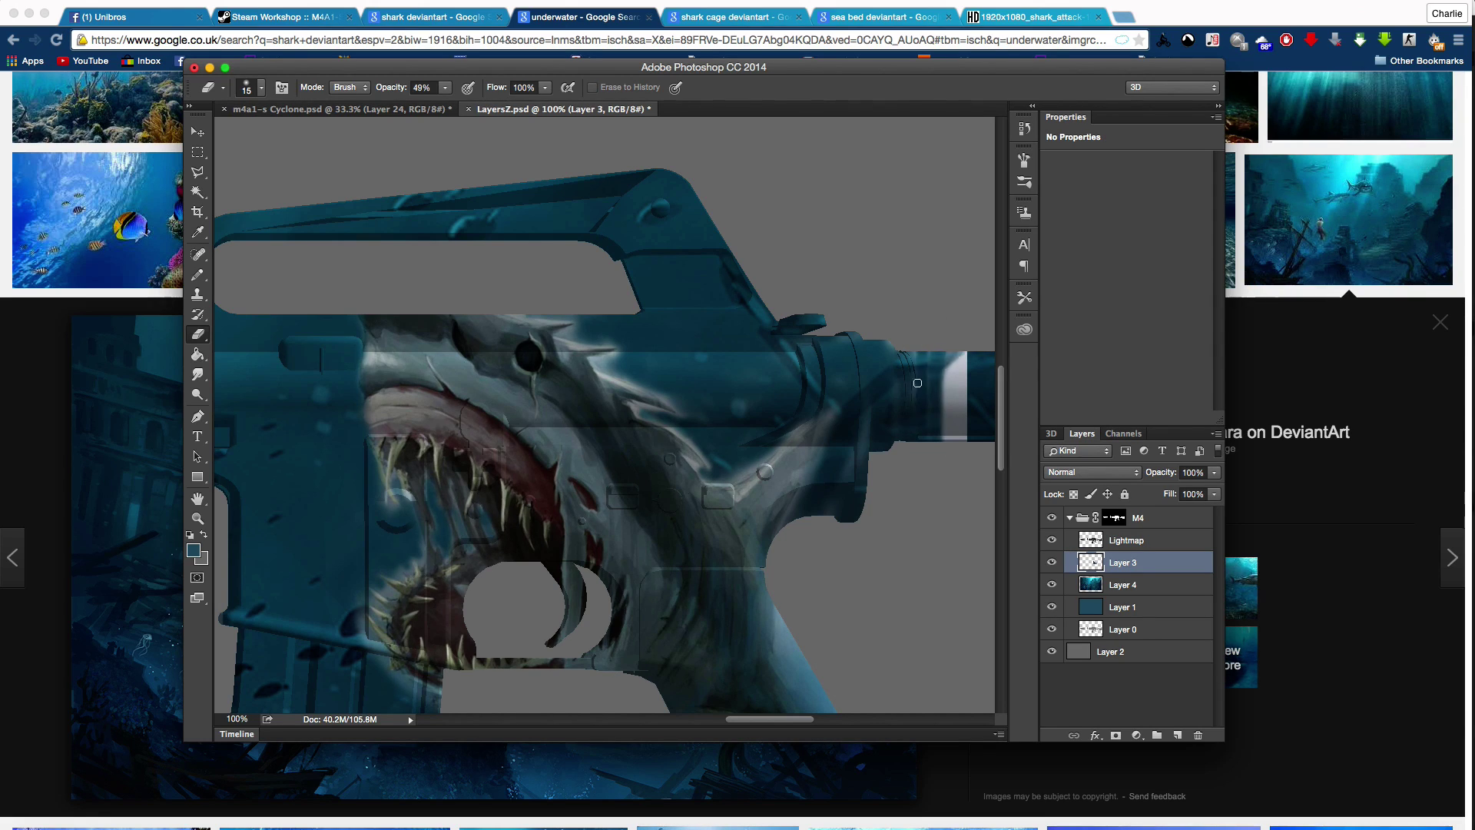
# Step: Enlarge the eraser brush to 83 and paste a cyan water texture as Layer 5
pyautogui.hscroll(5, 783, 509)
pyautogui.scroll(-3, 782, 509)
pyautogui.scroll(-5, 429, 499)
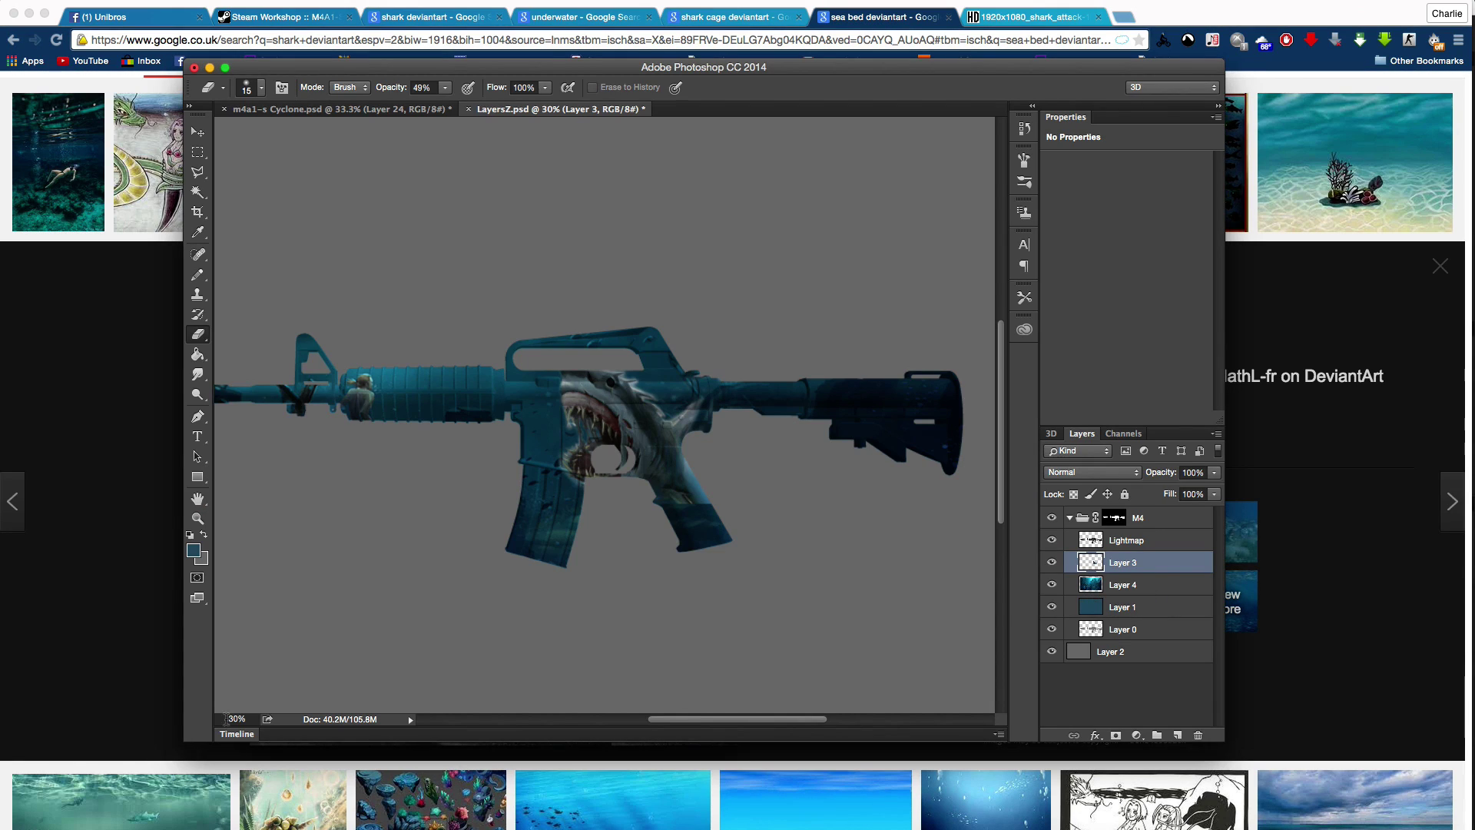
pyautogui.scroll(2, 641, 512)
pyautogui.press(']')
pyautogui.press(']')
pyautogui.press(']')
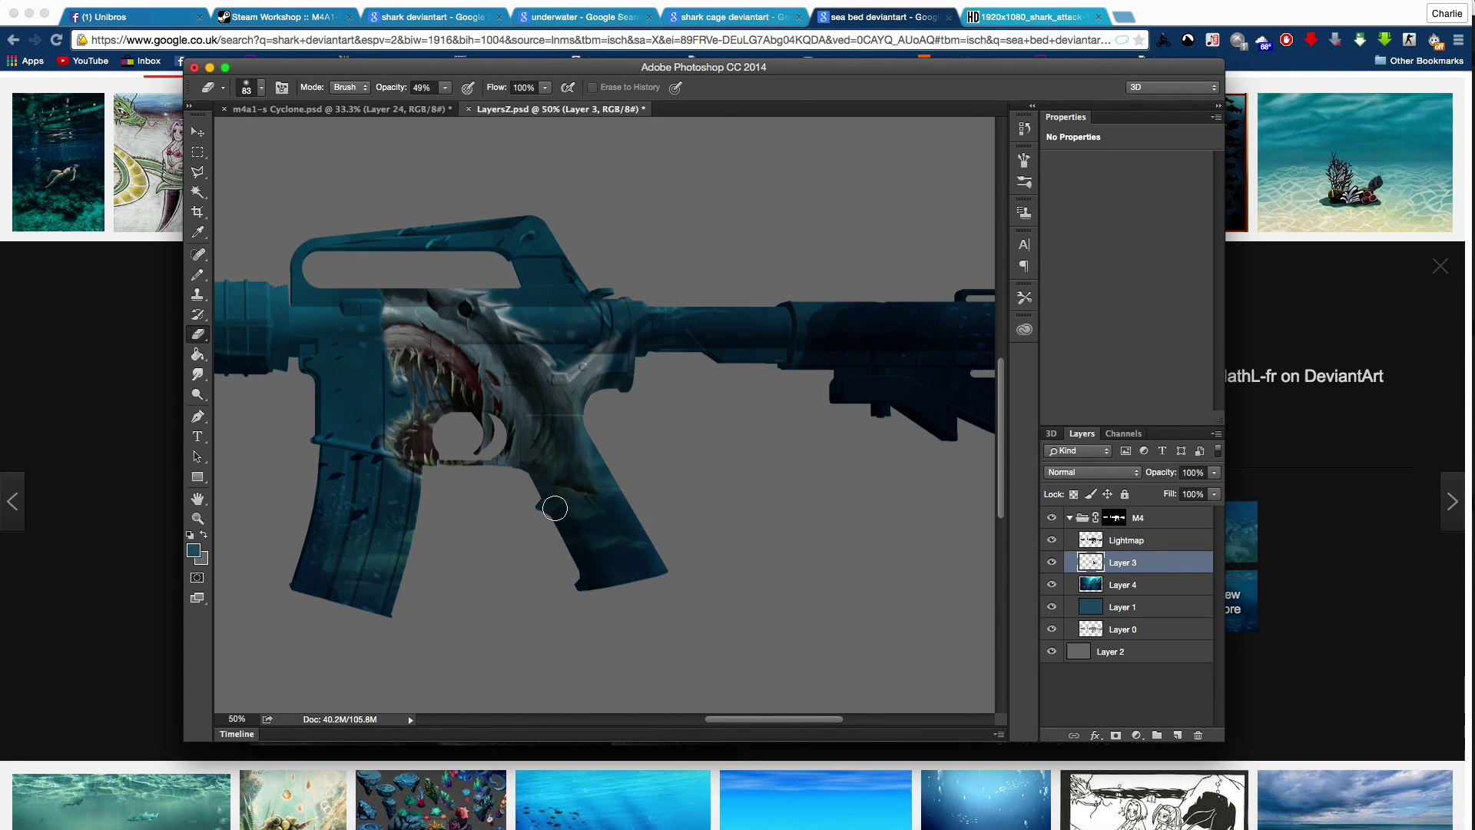
pyautogui.hotkey('ctrl', 'v')
# Step: Delete a rectangular area of Layer 5's cyan texture over the shark
pyautogui.click(199, 153)
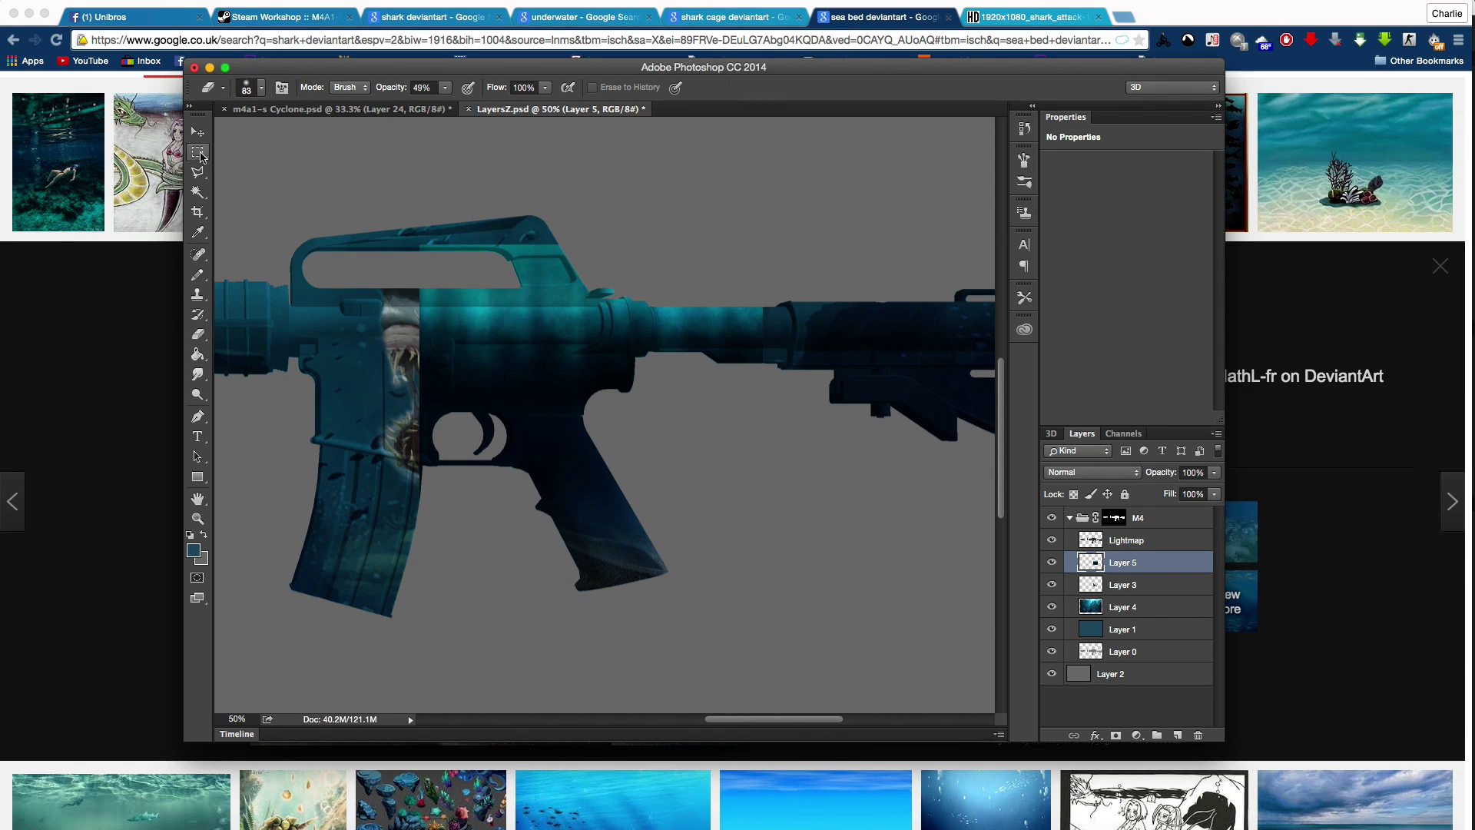
pyautogui.moveTo(412, 244); pyautogui.dragTo(762, 405)
pyautogui.press('Delete')
pyautogui.press('e')
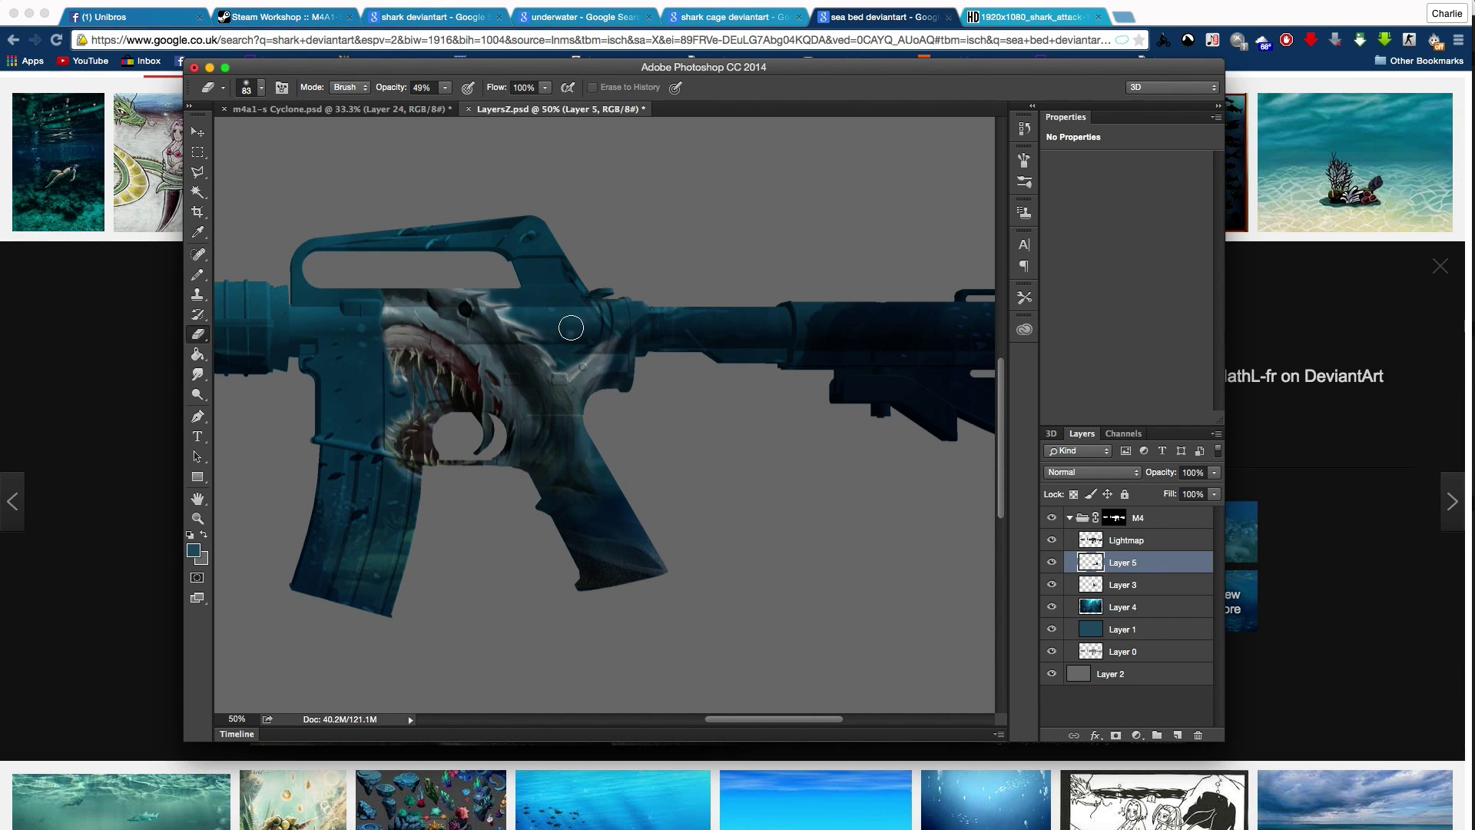
# Step: Paste another cyan texture as Layer 6 and delete the selected part to reveal the shark
pyautogui.hotkey('ctrl', 'v')
pyautogui.hotkey('ctrl', 't')
pyautogui.press('Return')
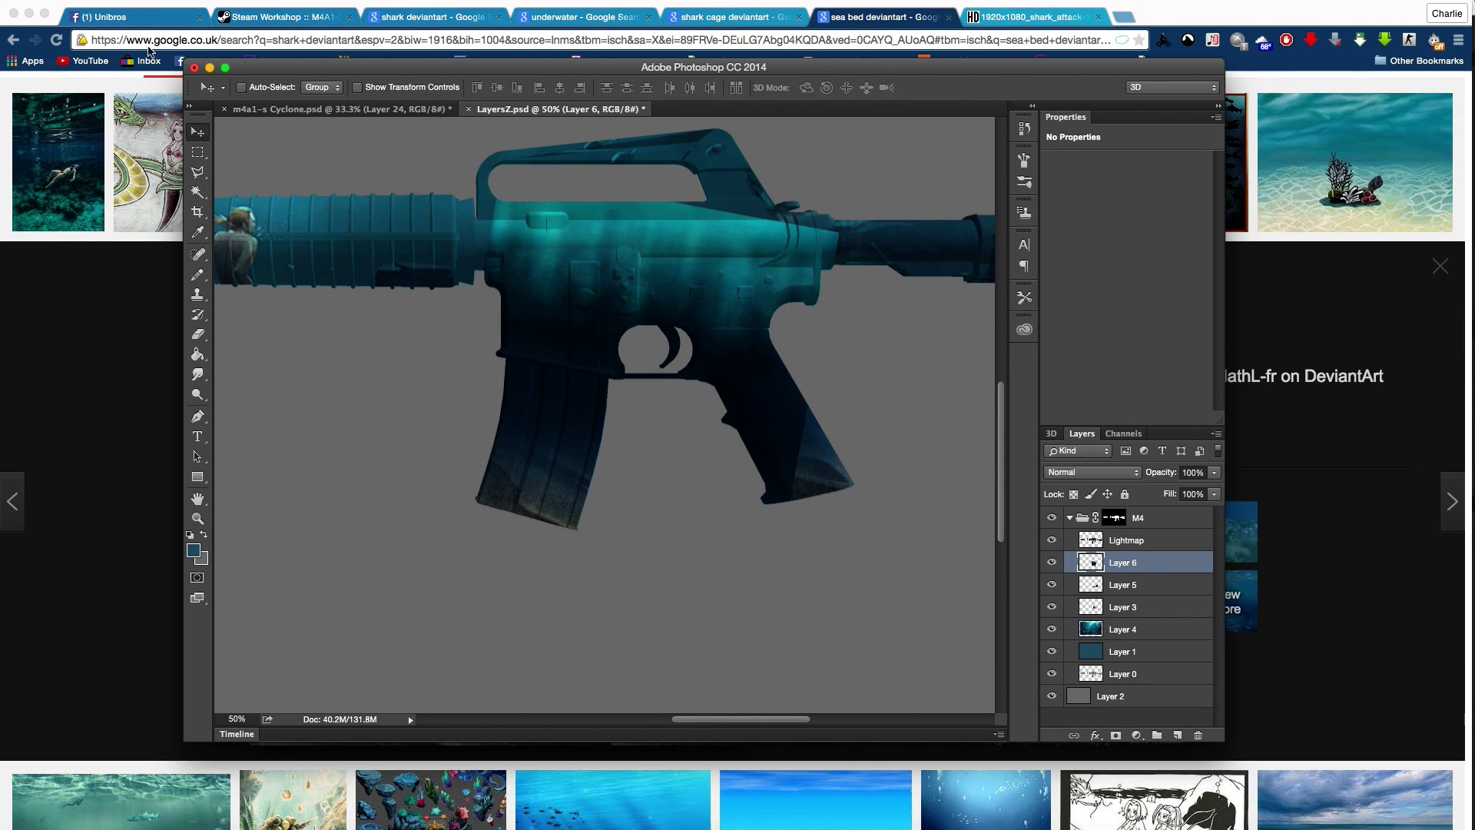
pyautogui.click(346, 36)
pyautogui.press('Delete')
pyautogui.press('e')
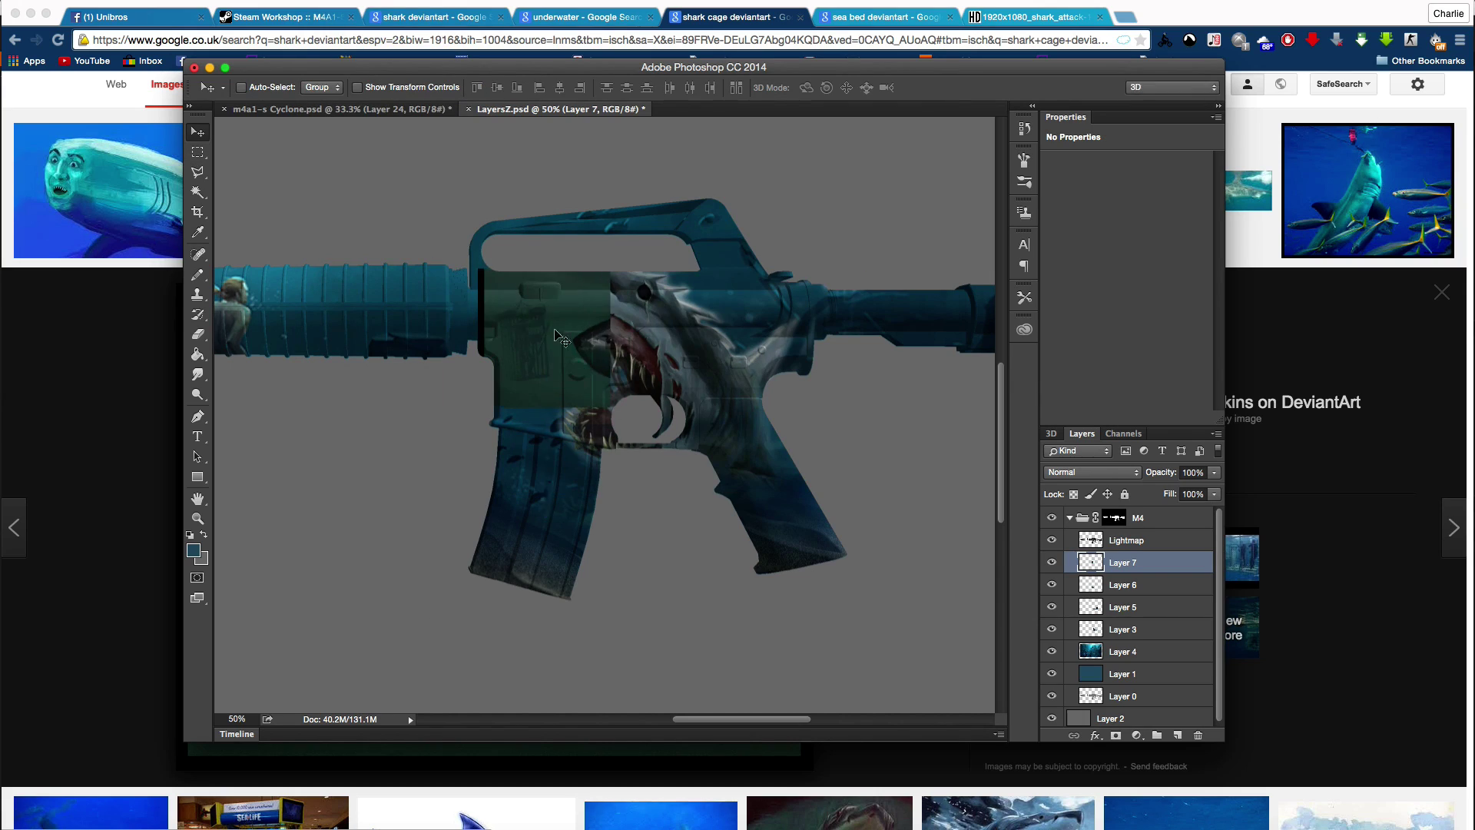
pyautogui.press('e')
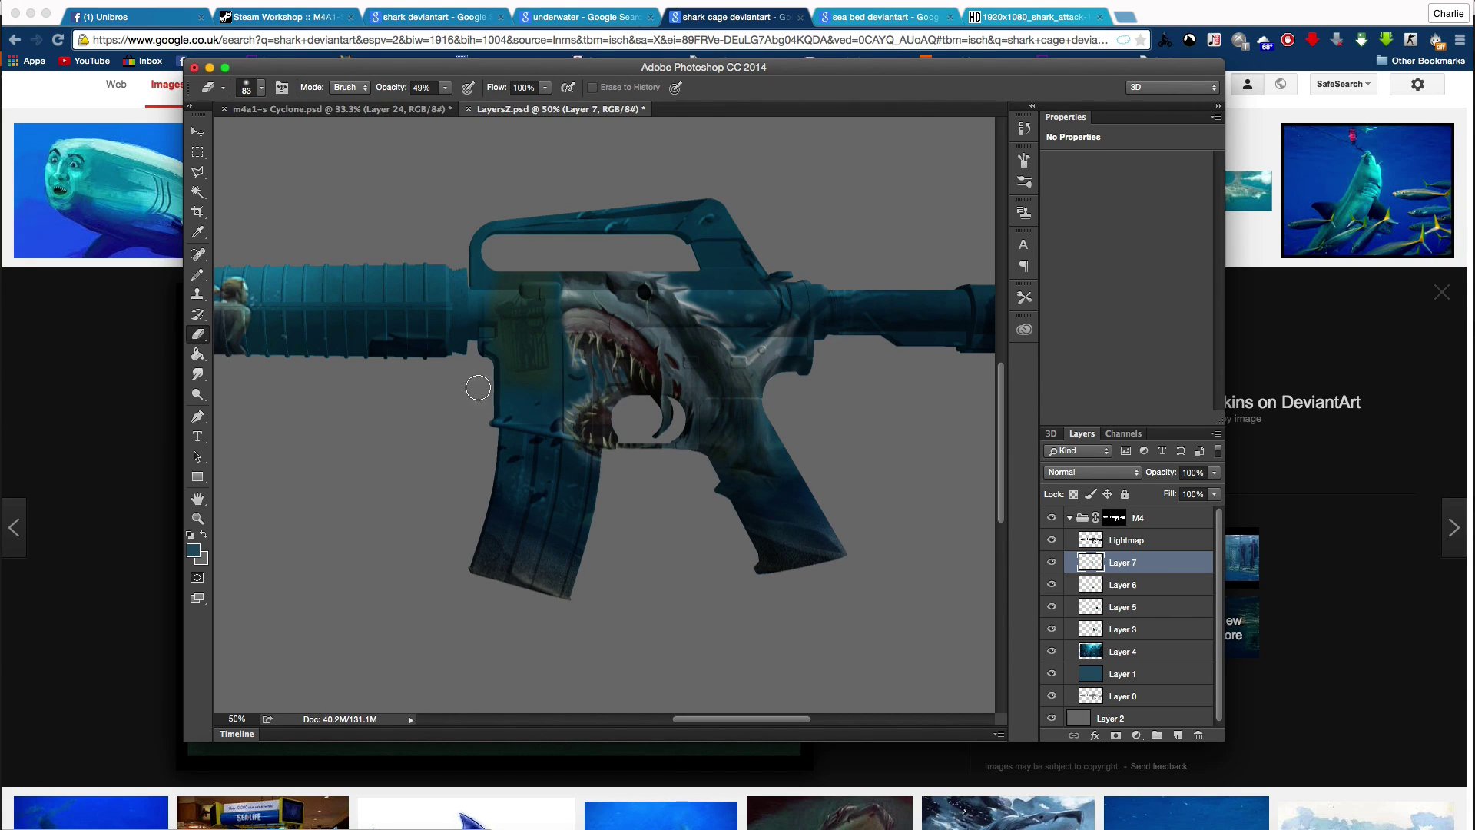
# Step: Shift the added patch's colour with Hue/Saturation and drag the tentacle art onto the stock
pyautogui.hotkey('ctrl', 'u')
pyautogui.moveTo(1084, 578)
pyautogui.mouseDown()
pyautogui.moveTo(1145, 578)
pyautogui.moveTo(1038, 581)
pyautogui.mouseUp()
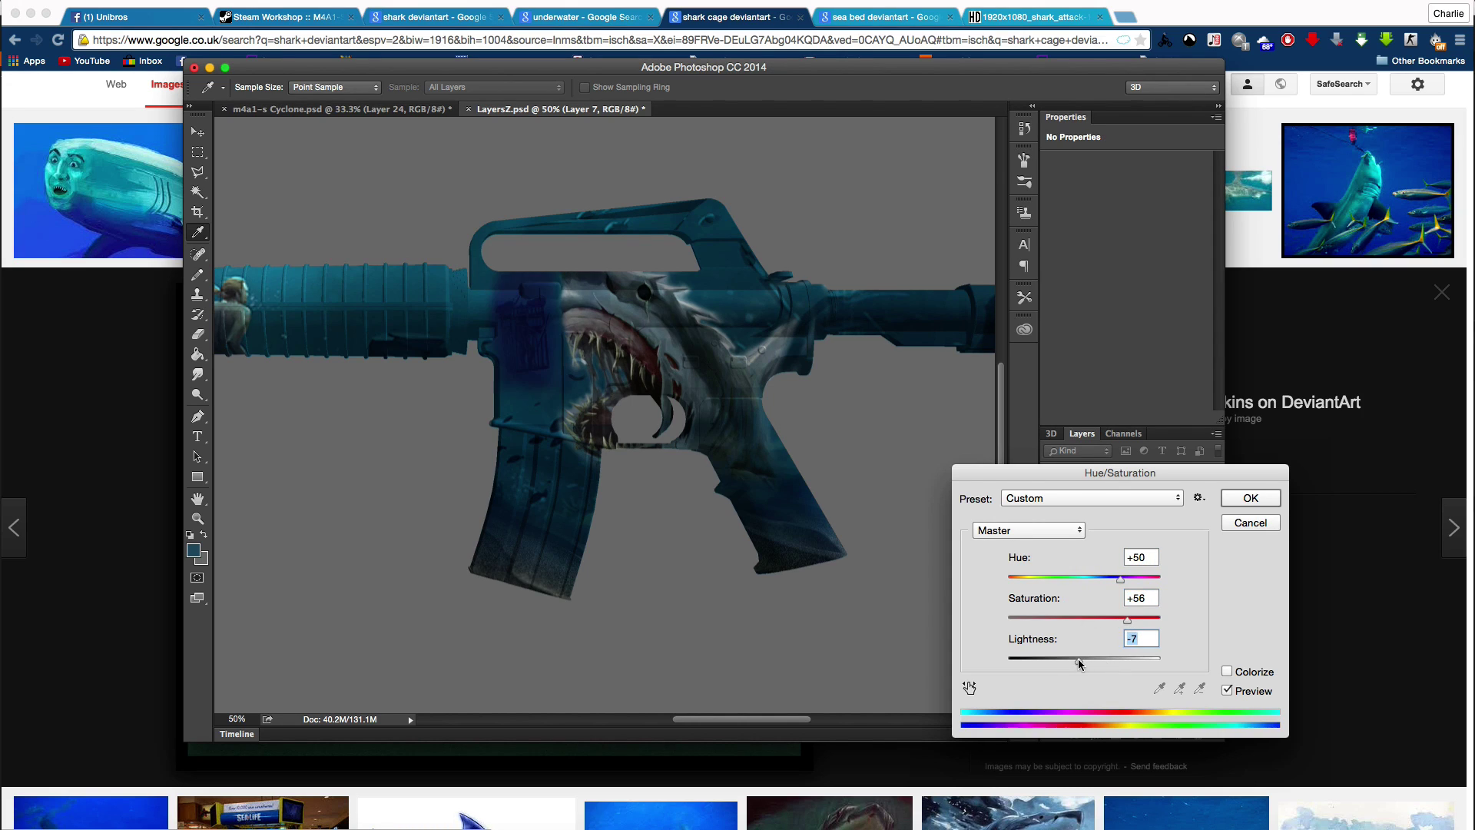
pyautogui.press('Return')
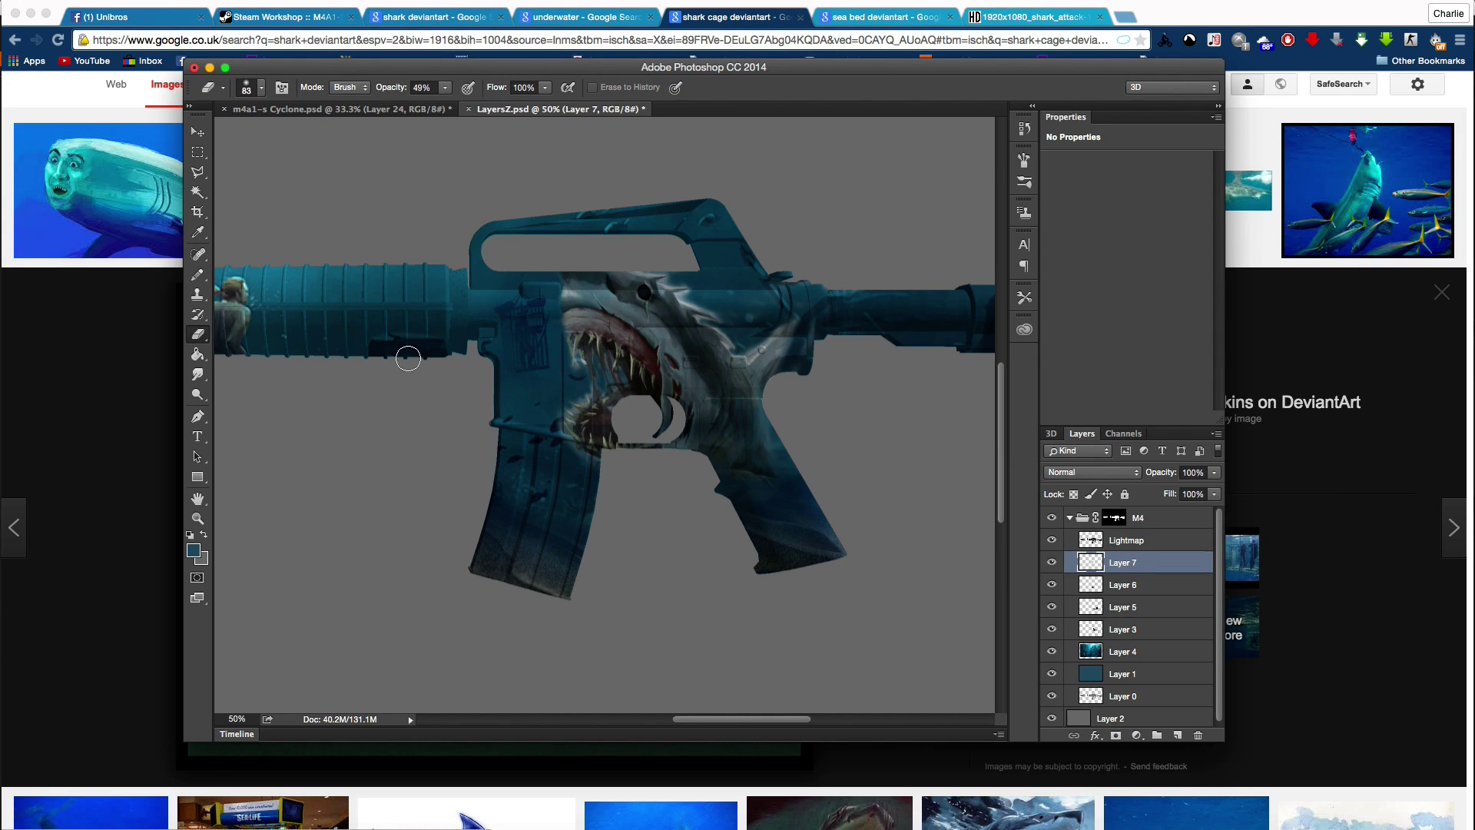
pyautogui.moveTo(408, 358); pyautogui.dragTo(632, 389)
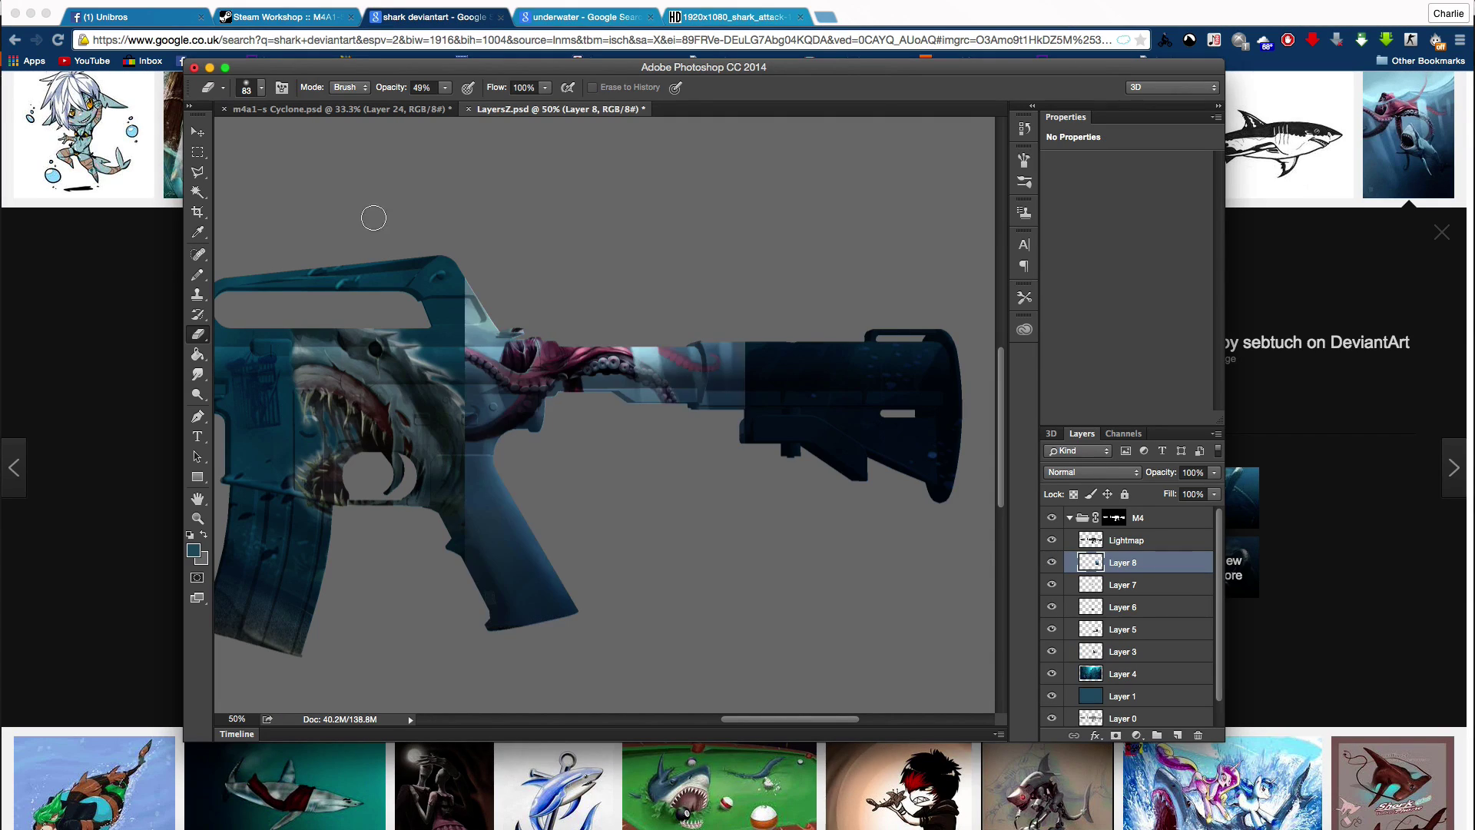
# Step: Scale the tentacle art onto the stock, erase its left edge, and shrink the eraser
pyautogui.moveTo(623, 440); pyautogui.dragTo(861, 430)
pyautogui.press('Return')
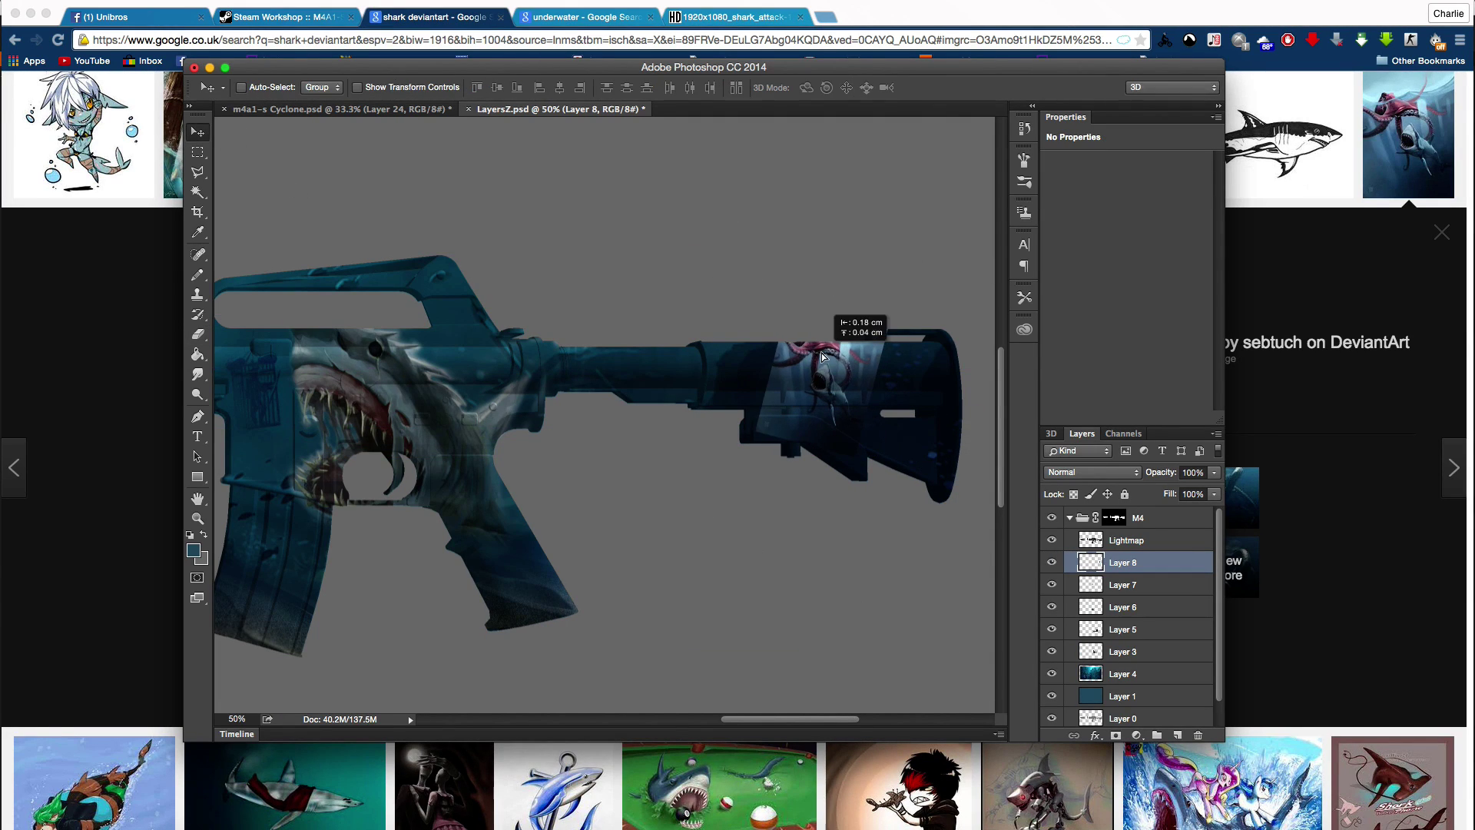
pyautogui.moveTo(815, 361)
pyautogui.mouseDown()
pyautogui.moveTo(750, 357)
pyautogui.moveTo(901, 406)
pyautogui.moveTo(441, 369)
pyautogui.mouseUp()
pyautogui.hscroll(-5, 674, 676)
pyautogui.press('e')
pyautogui.moveTo(589, 384); pyautogui.dragTo(586, 332)
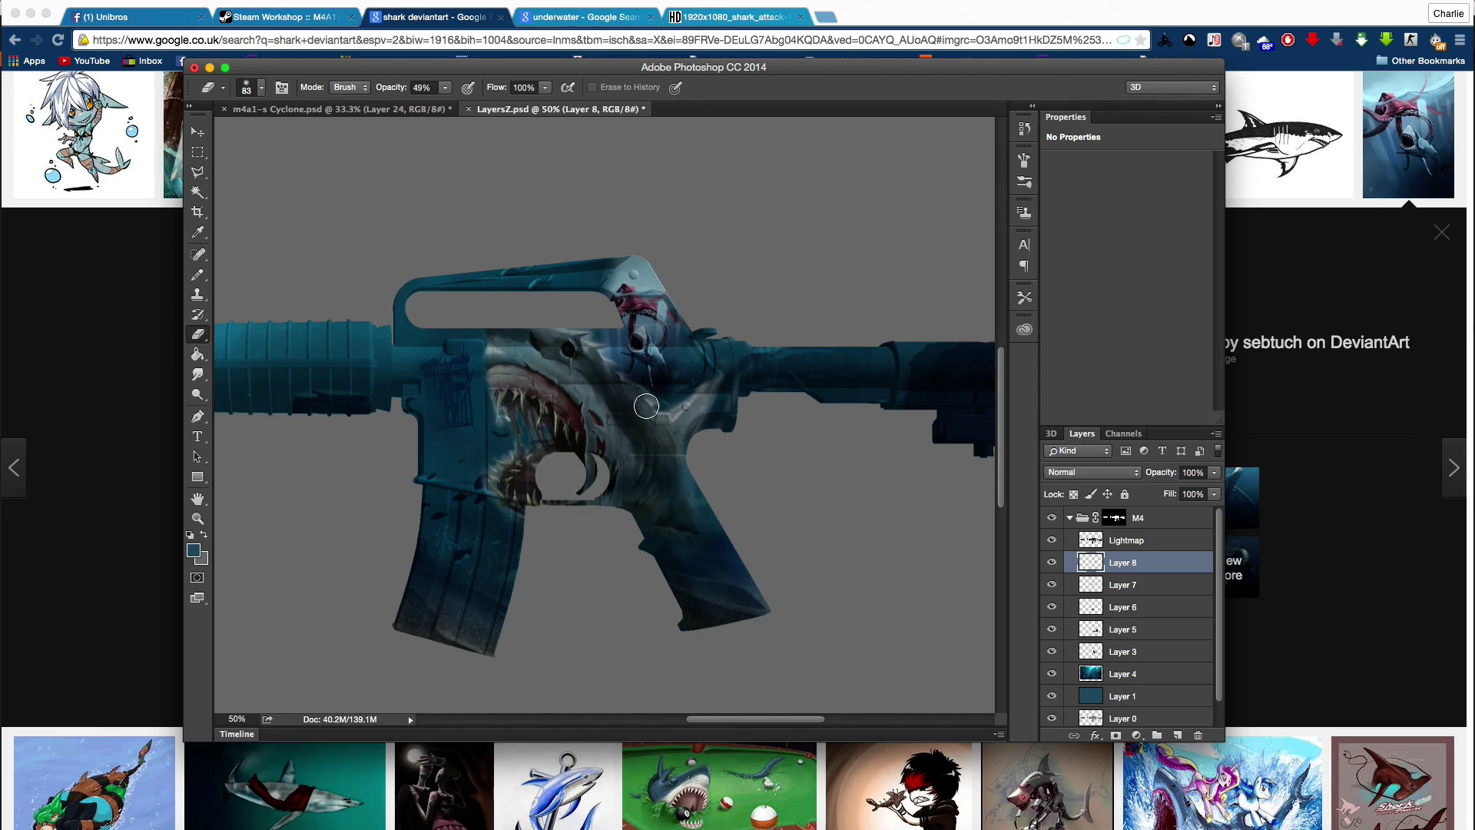
pyautogui.click(246, 86)
pyautogui.doubleClick(207, 138)
pyautogui.press('super+1')
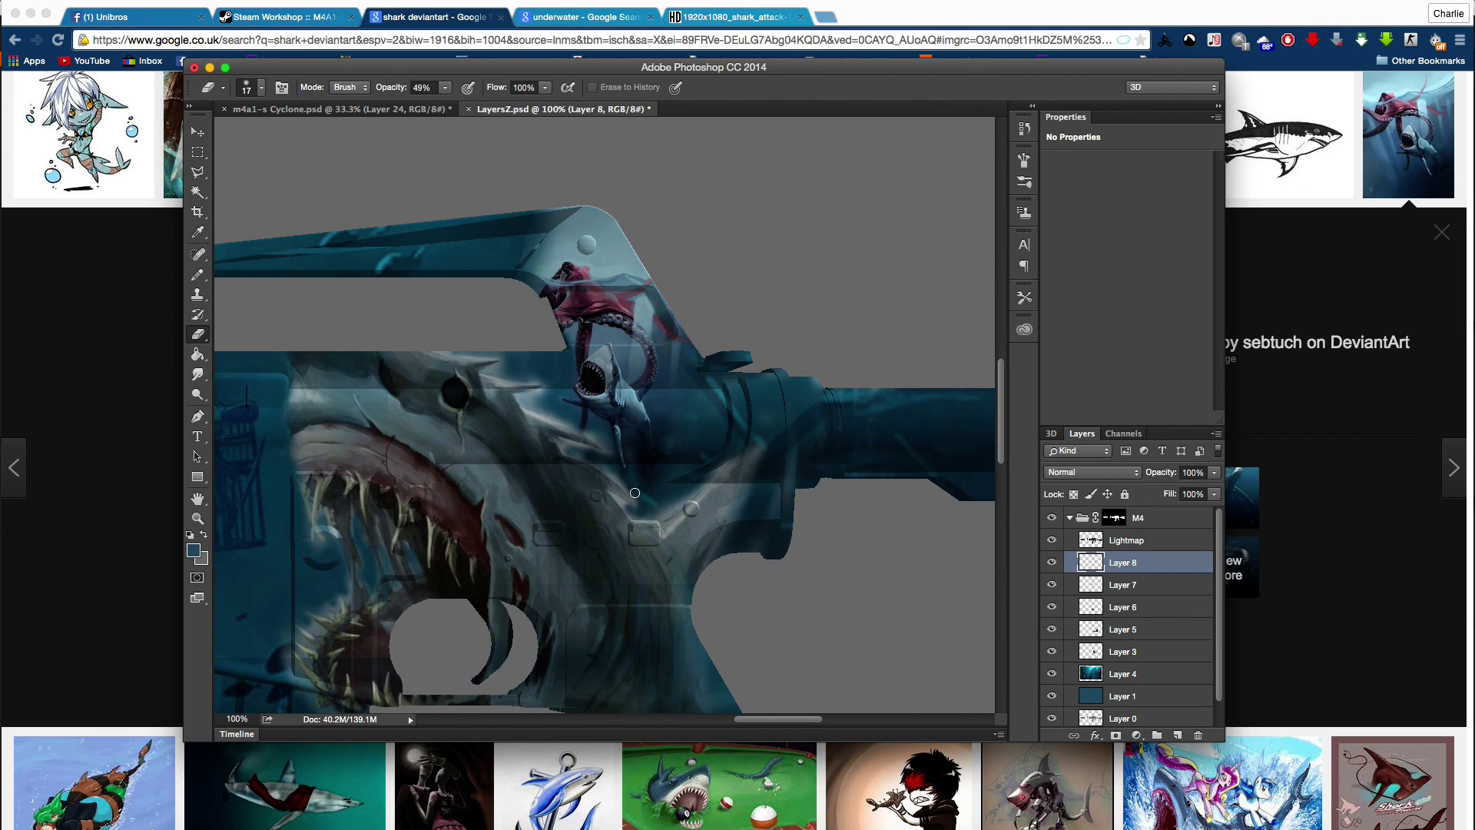
# Step: Duplicate the tentacle layer and apply a Gaussian Blur to the copy
pyautogui.press('super+j')
pyautogui.click(350, 6)
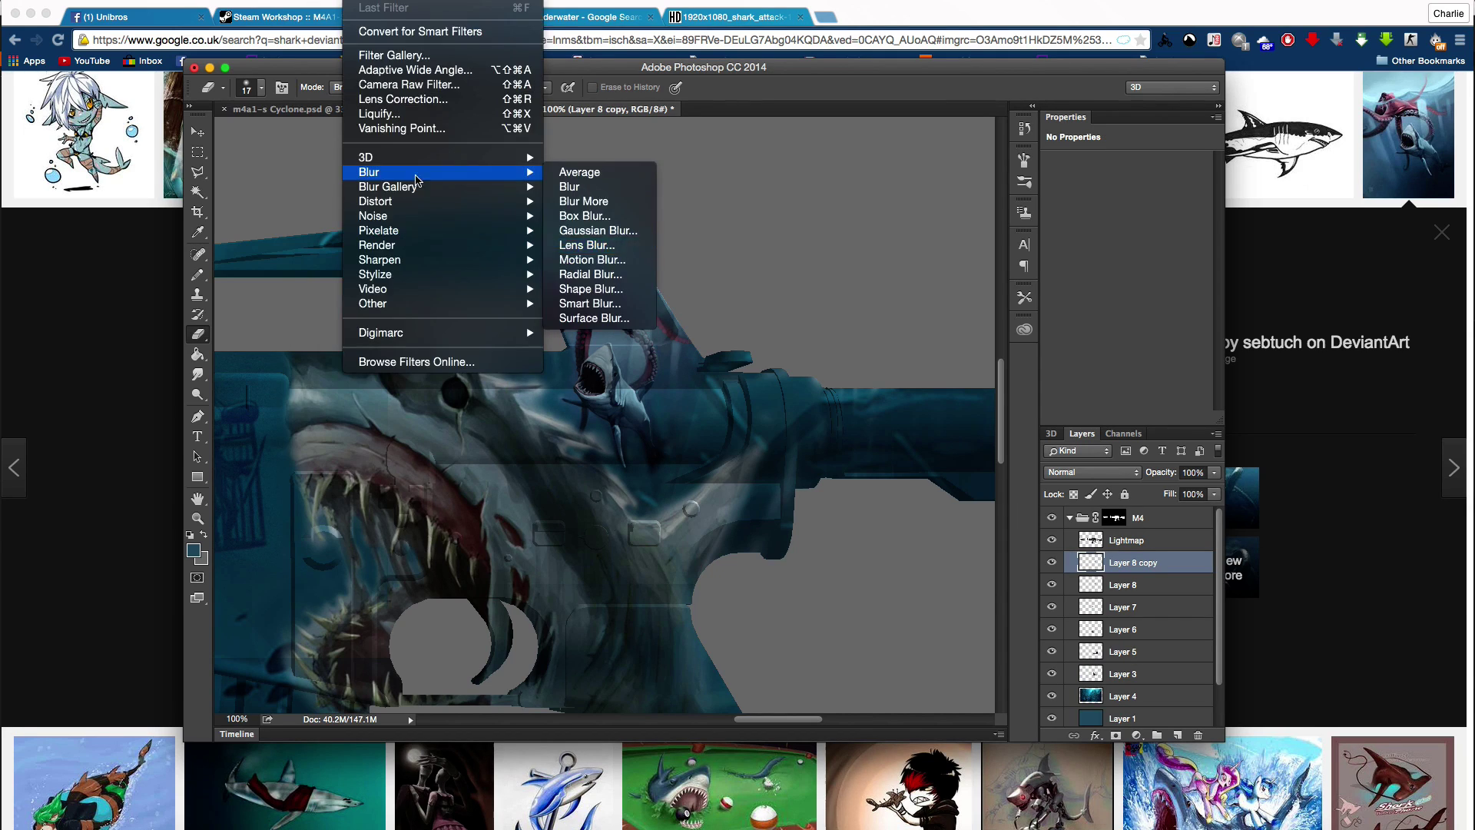
pyautogui.click(607, 278)
pyautogui.click(1010, 272)
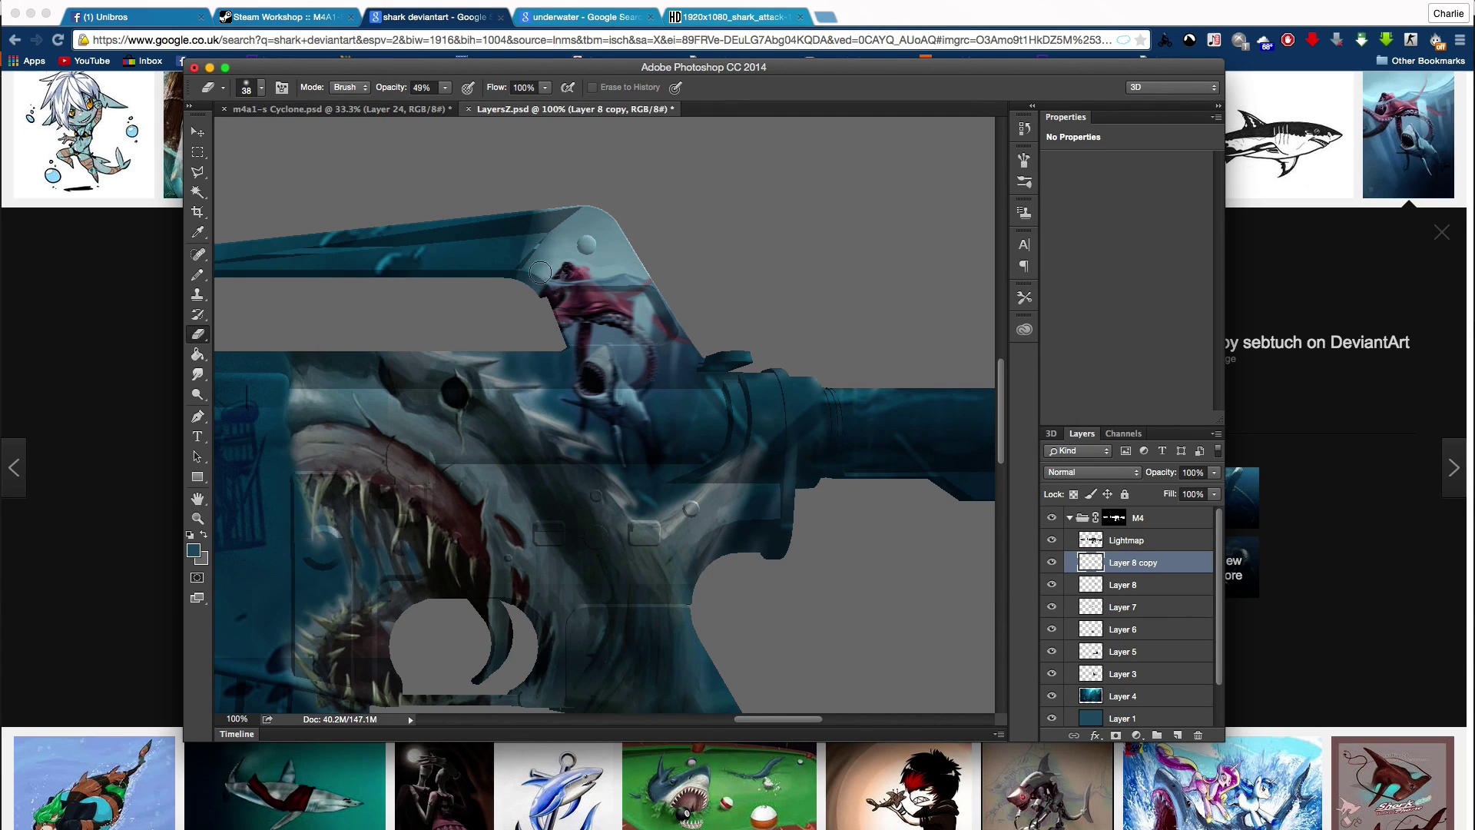
pyautogui.click(350, 7)
pyautogui.click(584, 236)
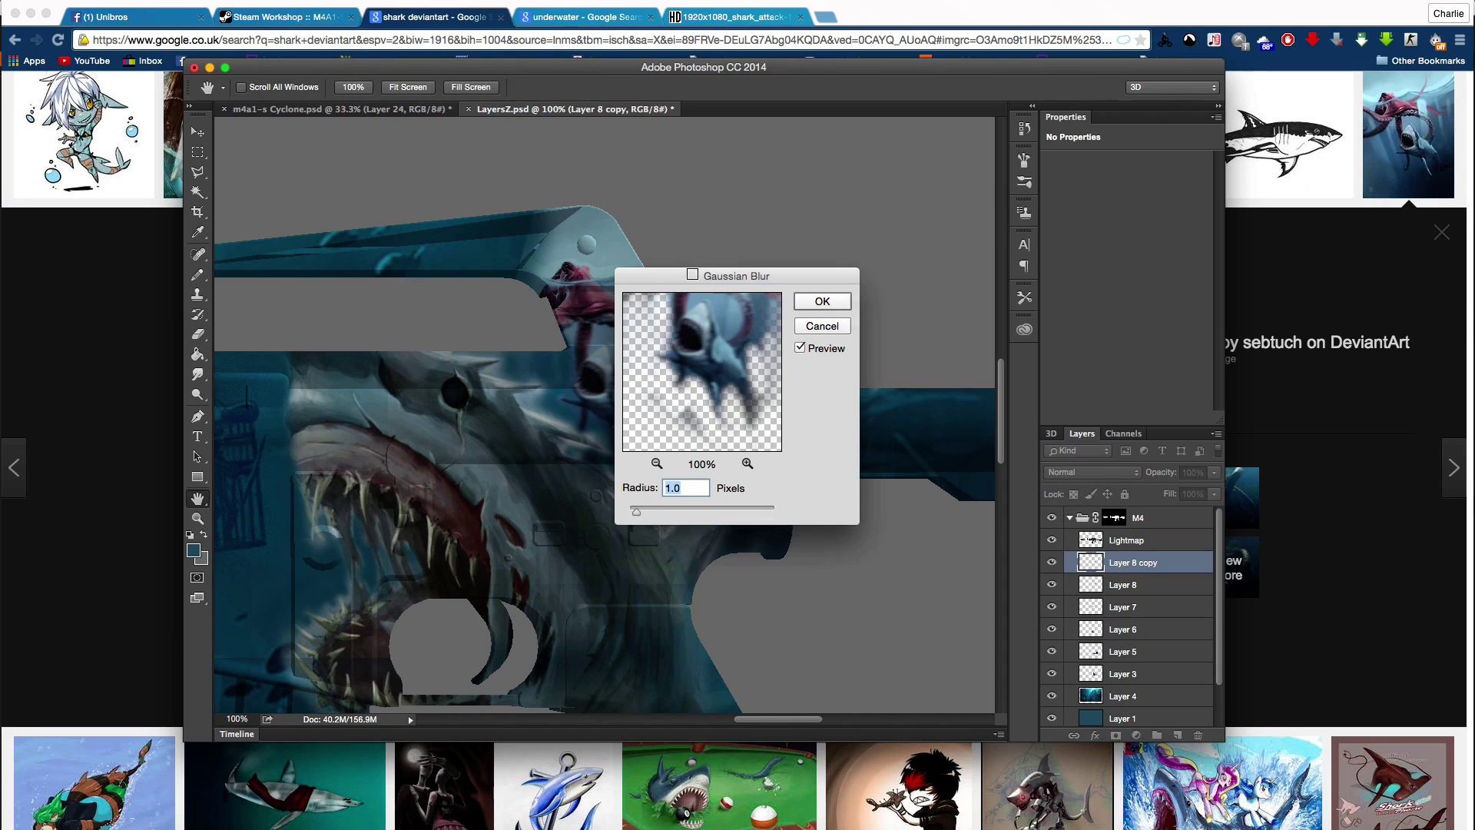
pyautogui.press('Return')
pyautogui.press('e')
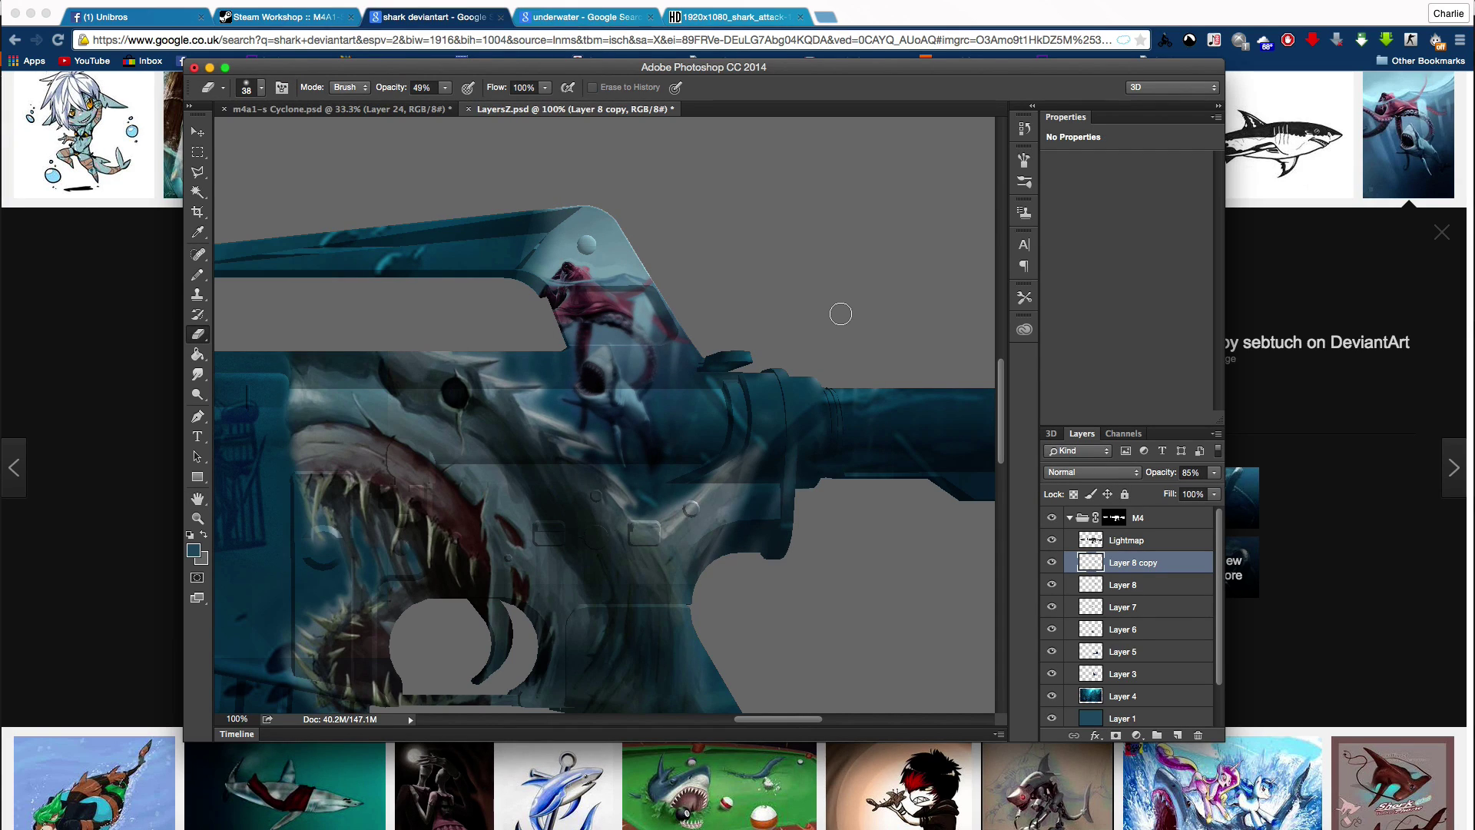
# Step: Sample a light blue from the artwork and brush it along the top of the rifle
pyautogui.click(194, 550)
pyautogui.press('Escape')
pyautogui.press('i')
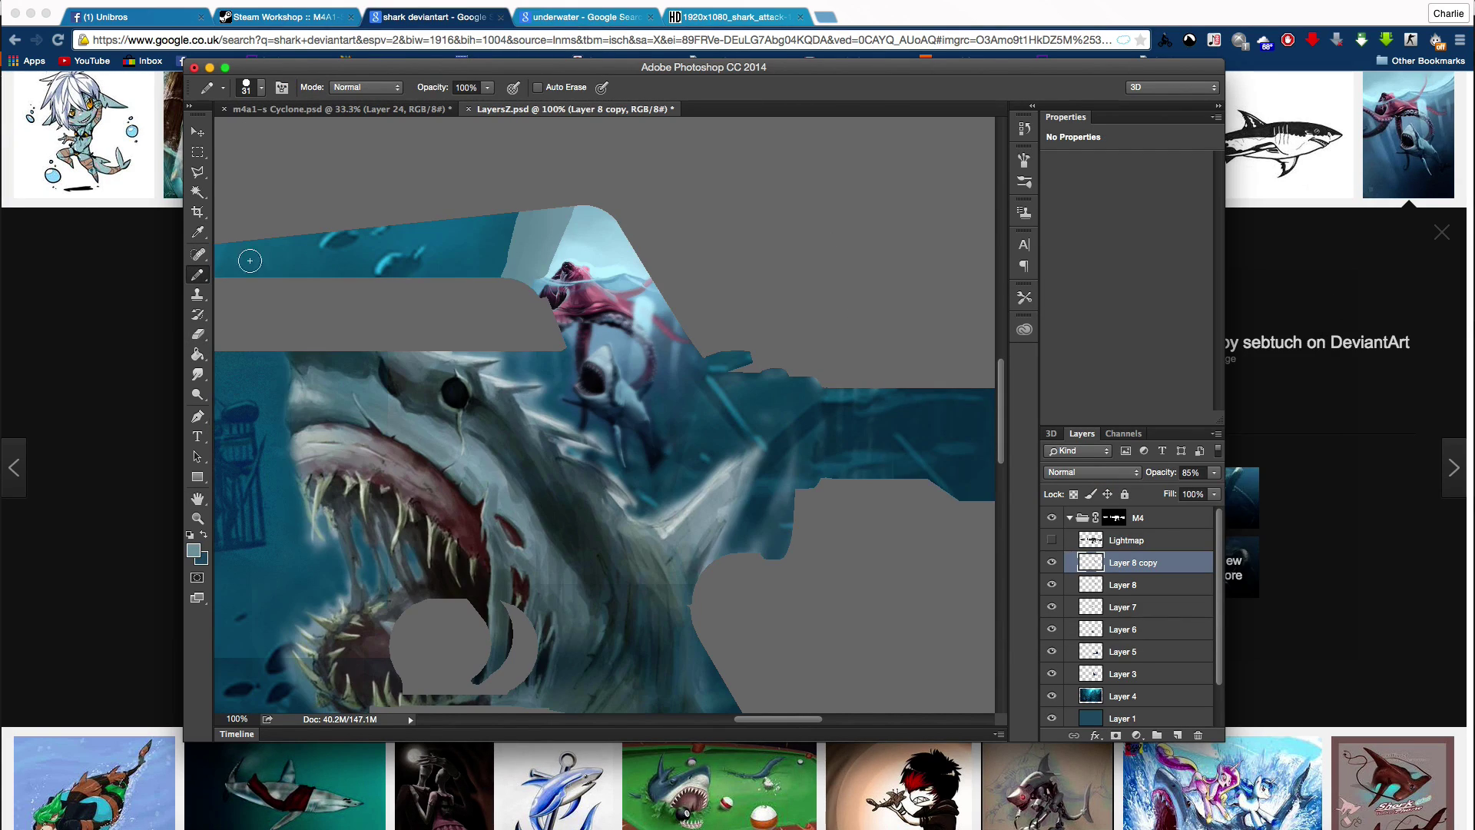
pyautogui.click(194, 550)
pyautogui.click(1257, 329)
pyautogui.press('b')
pyautogui.moveTo(522, 261); pyautogui.dragTo(540, 240)
pyautogui.hscroll(-5, 885, 351)
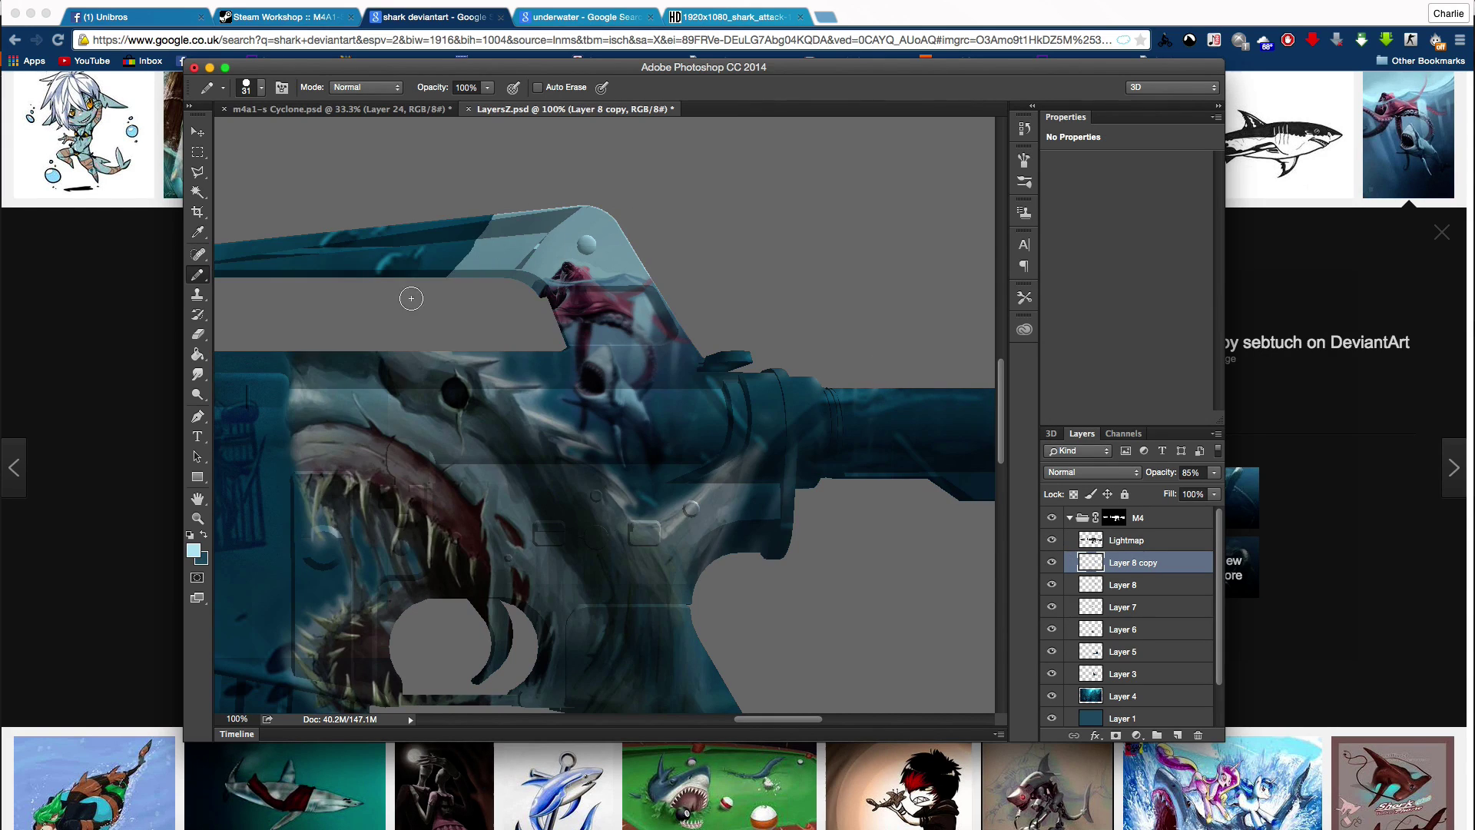
# Step: Duplicate the shark collage to the rifle's left, erase its extra shark, and nudge the original right
pyautogui.hotkey('ctrl', 'j')
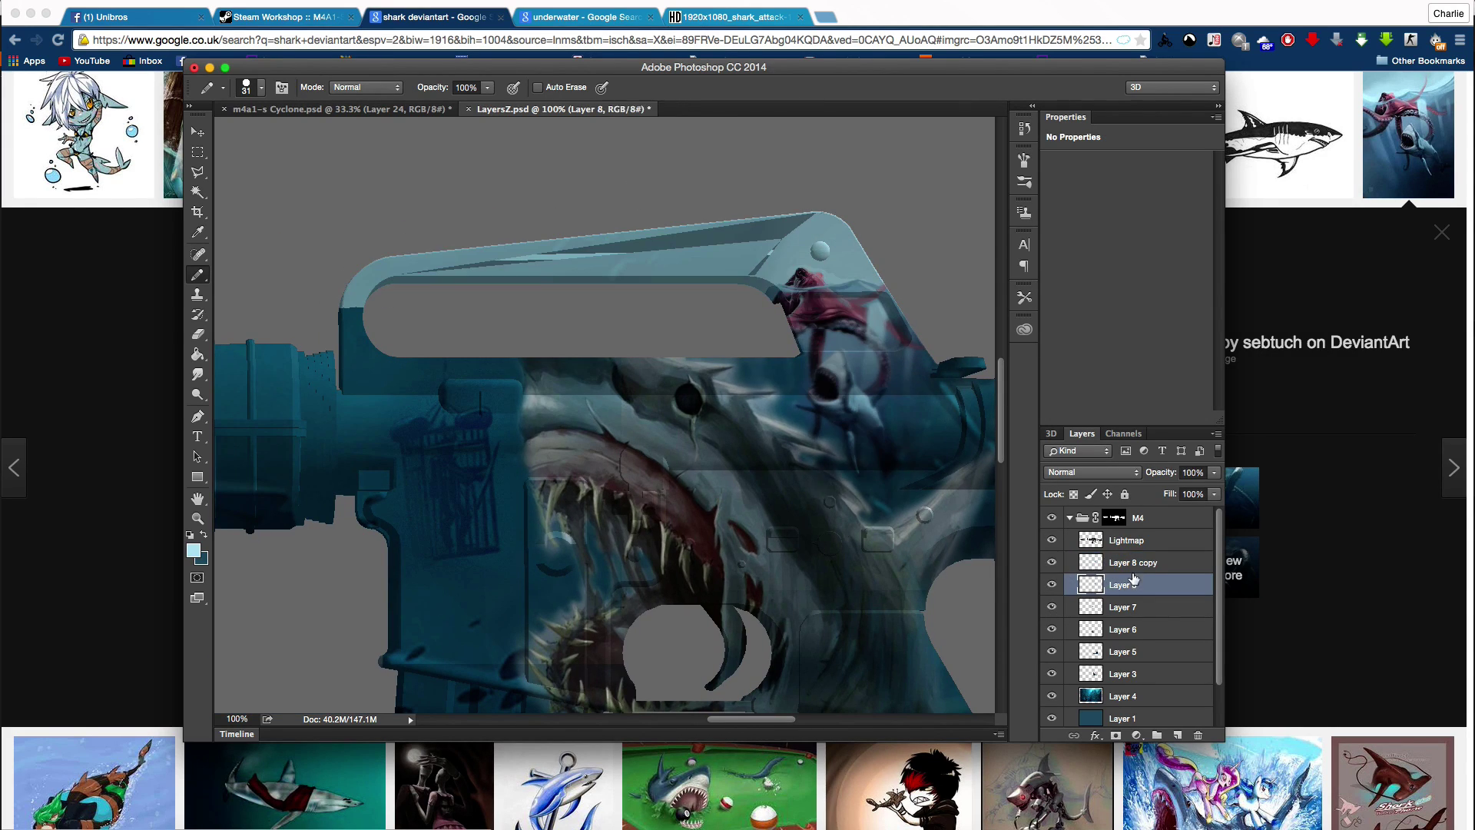
pyautogui.press('v')
pyautogui.moveTo(811, 272)
pyautogui.mouseDown()
pyautogui.moveTo(312, 298)
pyautogui.moveTo(320, 283)
pyautogui.mouseUp()
pyautogui.press('e')
pyautogui.hotkey('alt', ']')
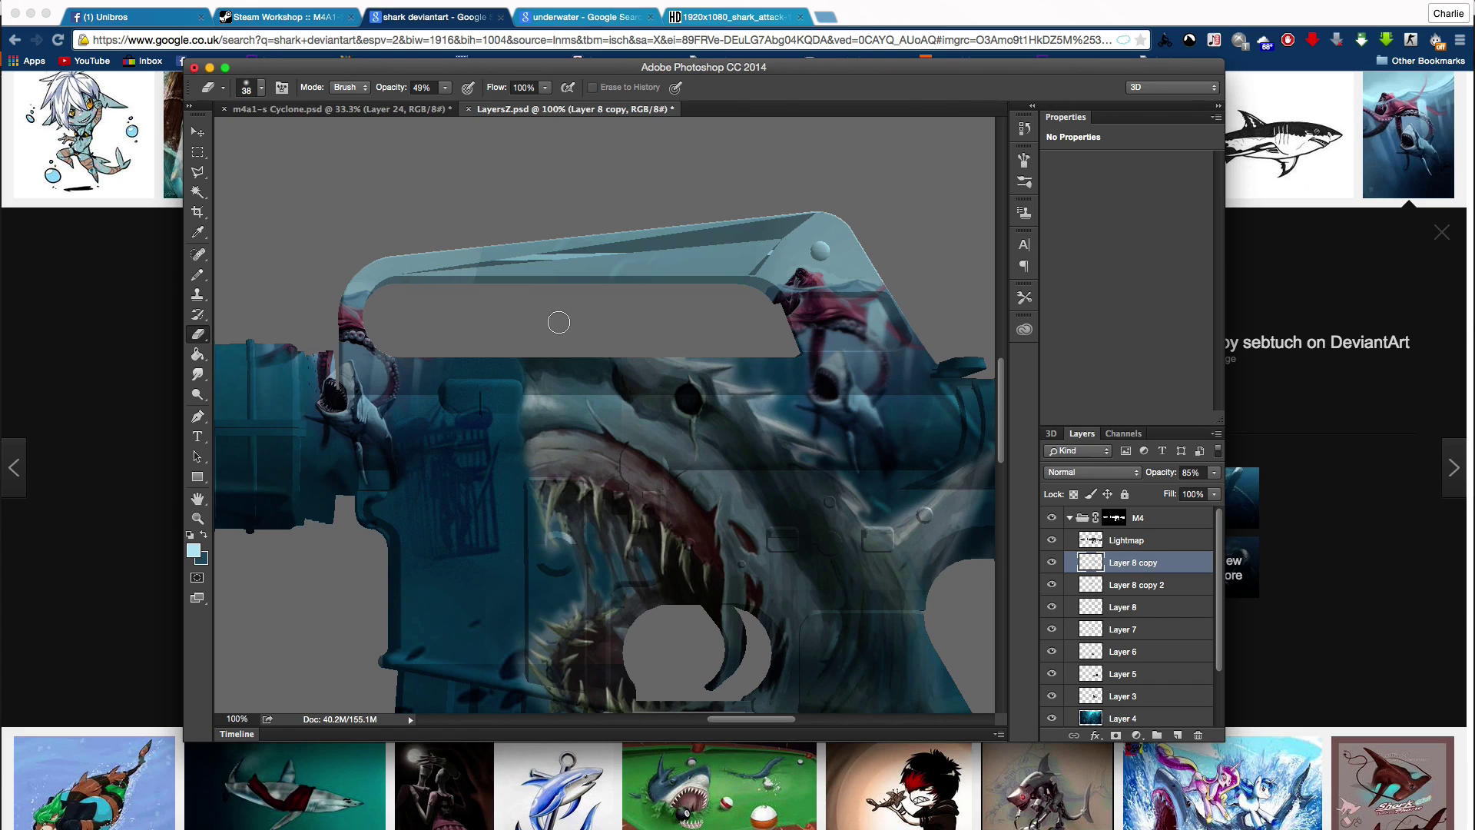
pyautogui.click(1129, 585)
pyautogui.moveTo(371, 360); pyautogui.dragTo(385, 429)
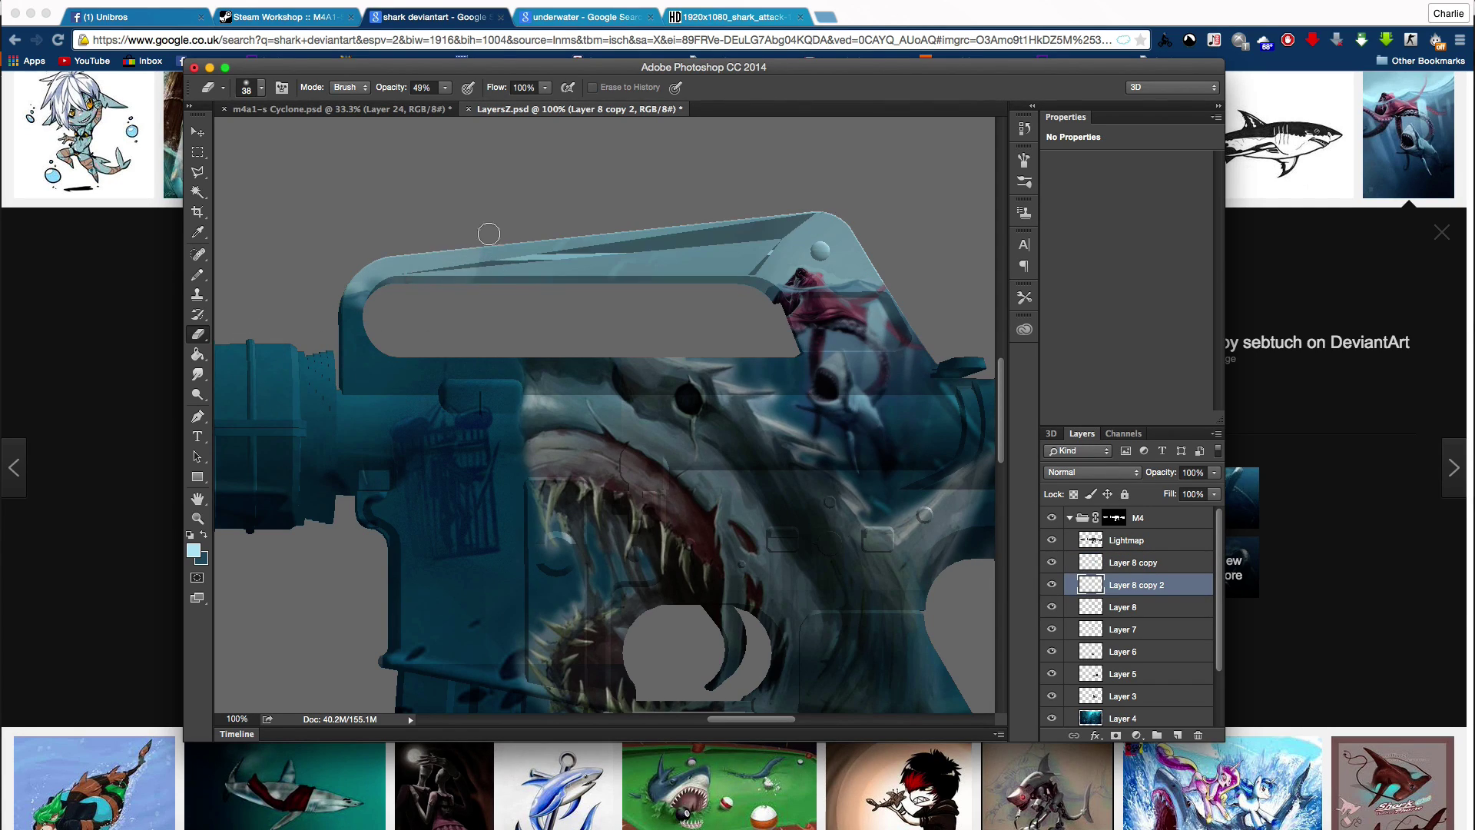
pyautogui.click(1114, 563)
pyautogui.press('v')
pyautogui.moveTo(401, 292); pyautogui.dragTo(415, 292)
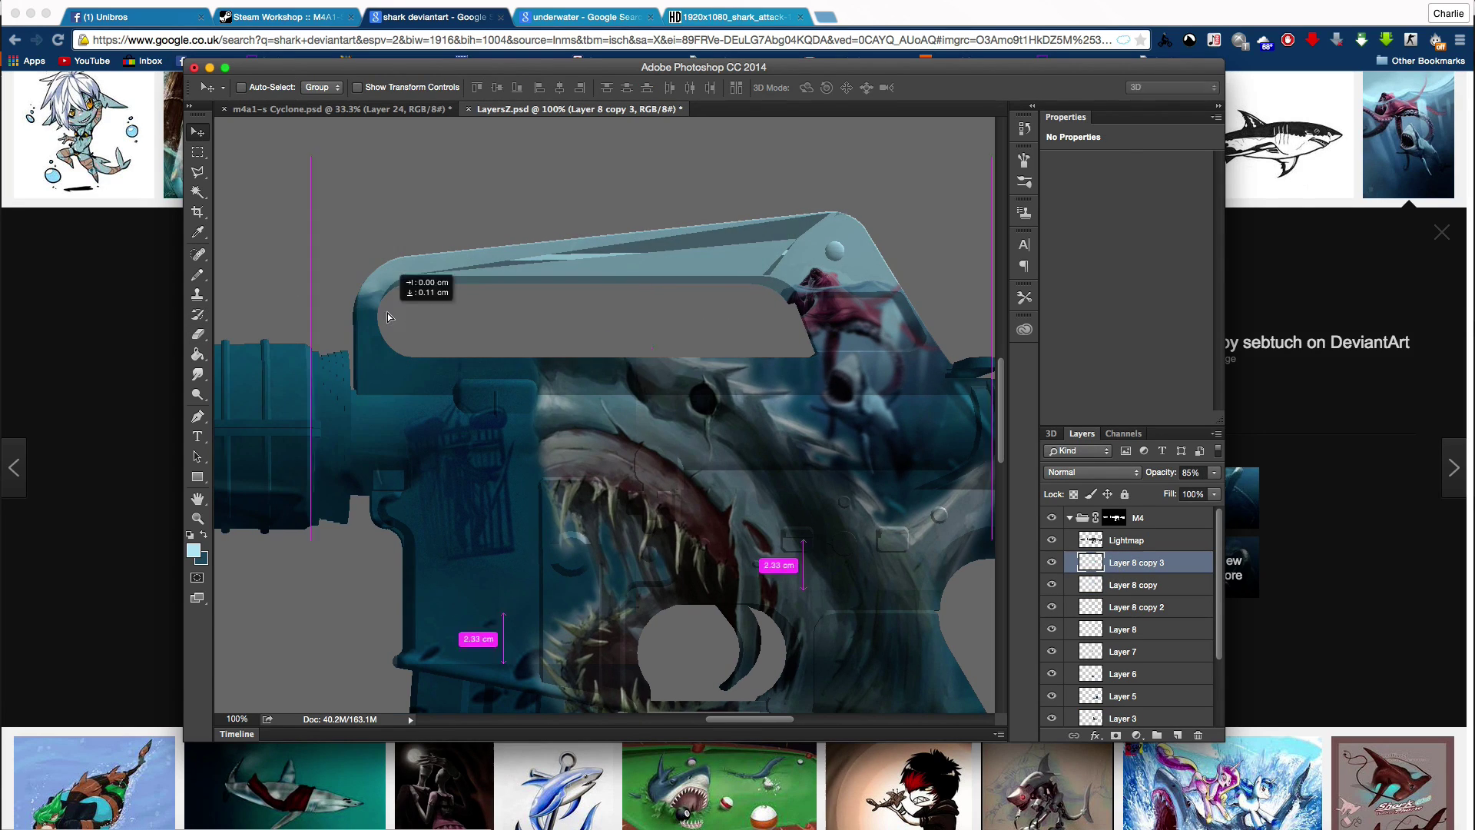
# Step: Paste the shark-and-octopus image as Layer 9 and scale it to about 38% on the rear section
pyautogui.hotkey('ctrl', 'v')
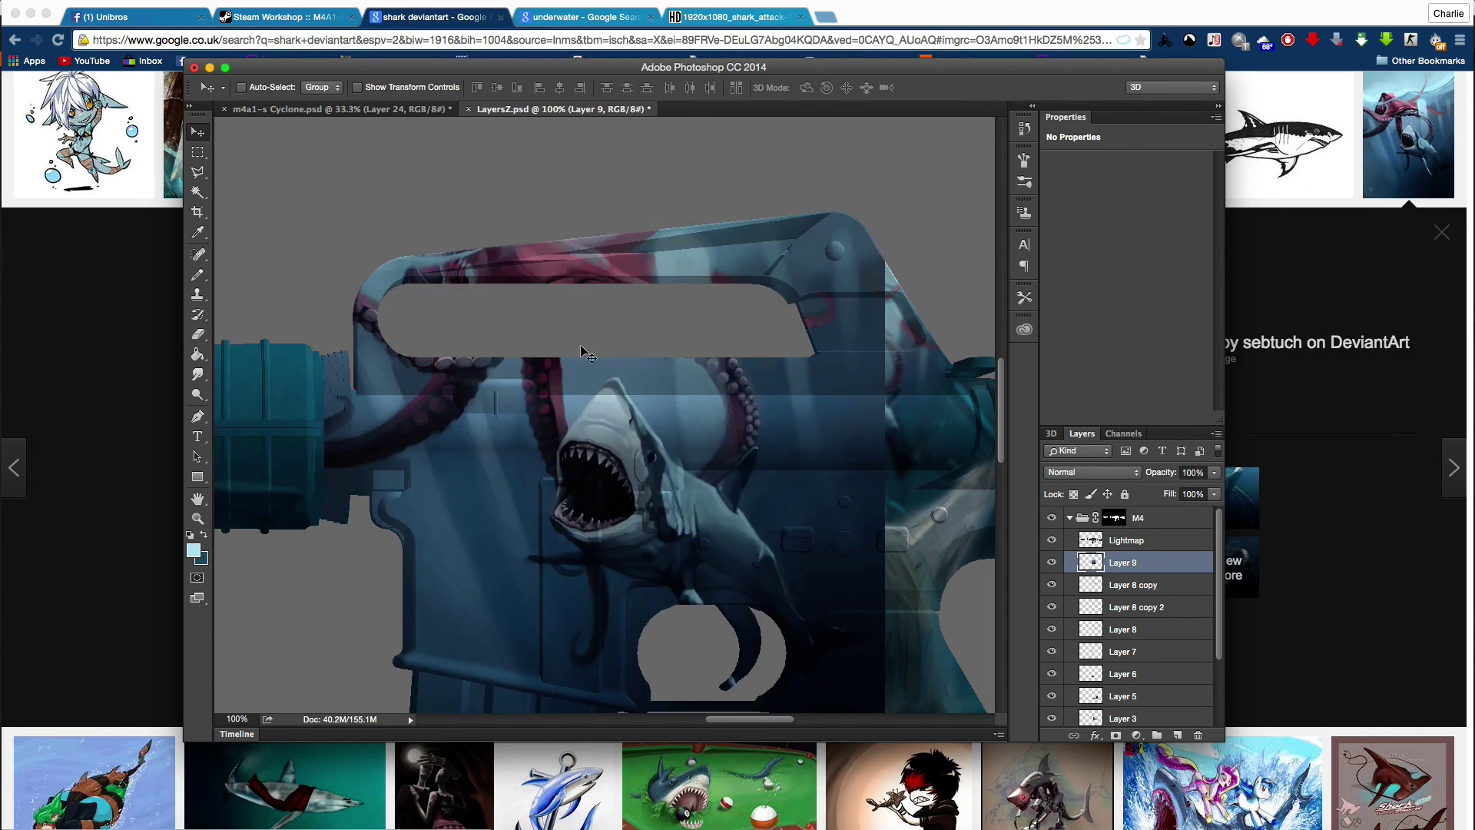
pyautogui.hotkey('ctrl', 't')
pyautogui.moveTo(361, 603); pyautogui.dragTo(390, 423)
pyautogui.moveTo(474, 646); pyautogui.dragTo(364, 479)
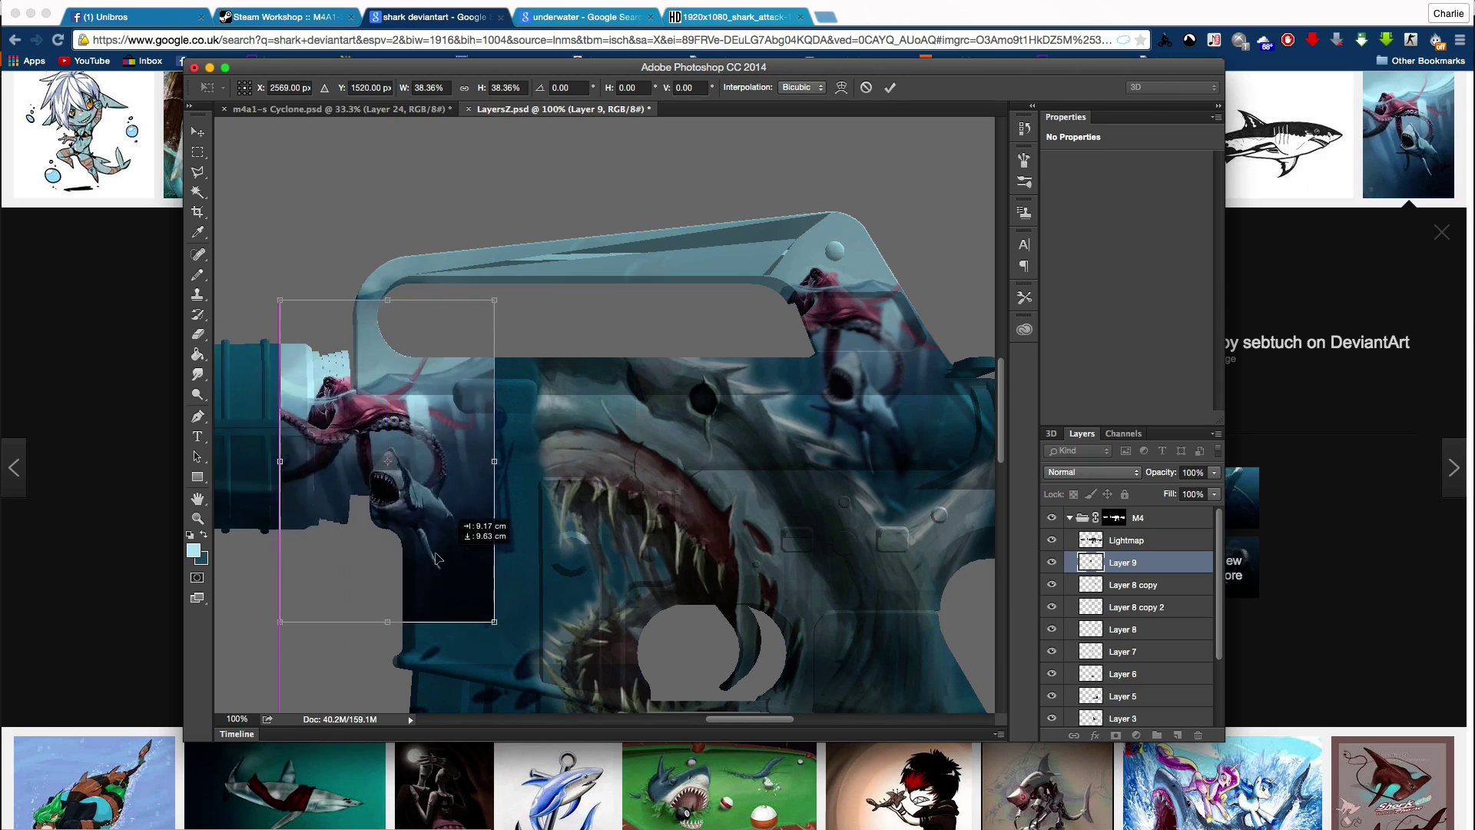
pyautogui.moveTo(337, 418); pyautogui.dragTo(343, 486)
pyautogui.press('Return')
# Step: Erase the light patch at the rifle's left and refine the browser's shark search with 'little'
pyautogui.click(197, 151)
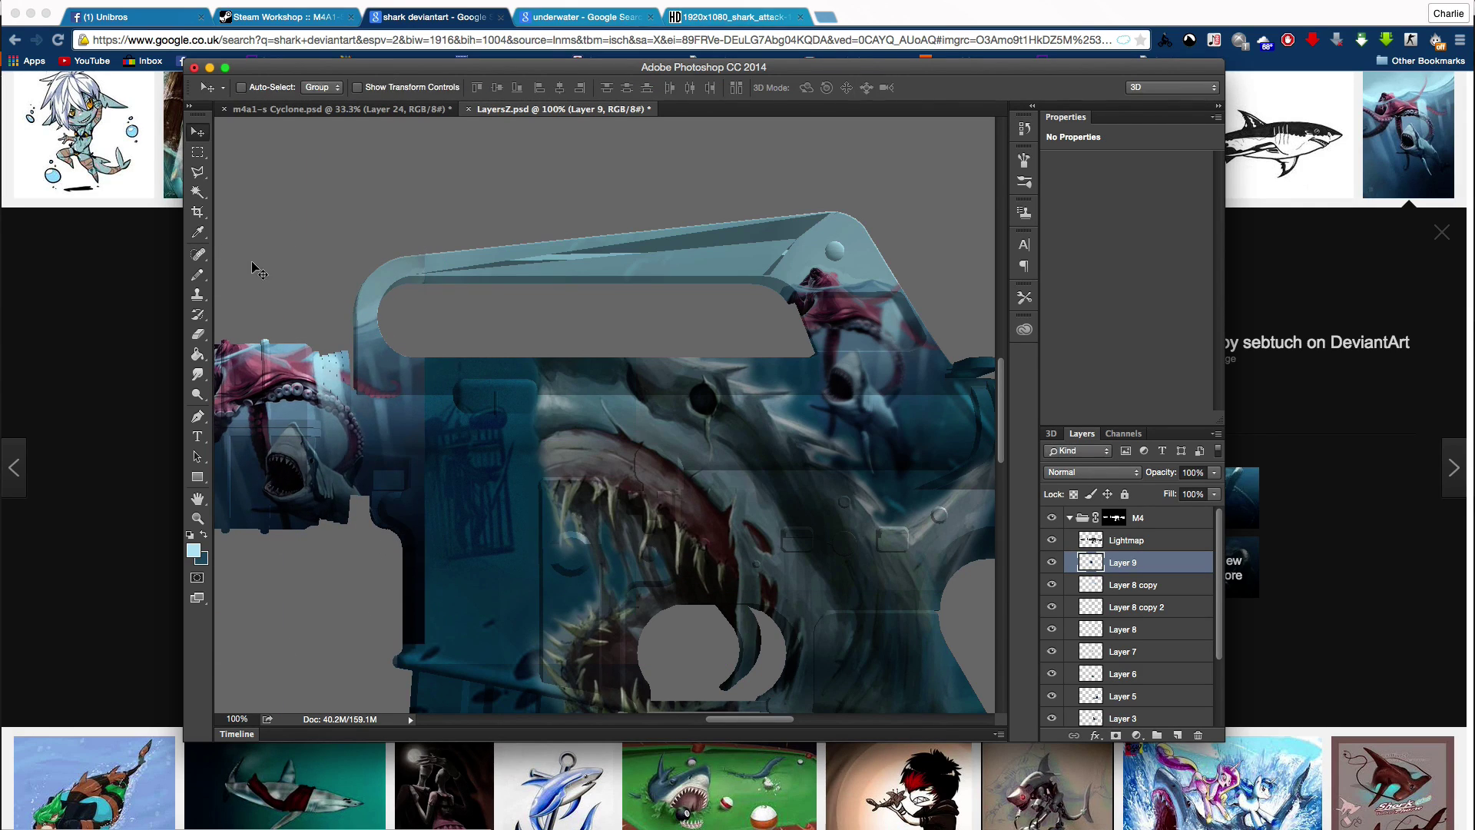
pyautogui.click(198, 334)
pyautogui.moveTo(335, 359); pyautogui.dragTo(341, 406)
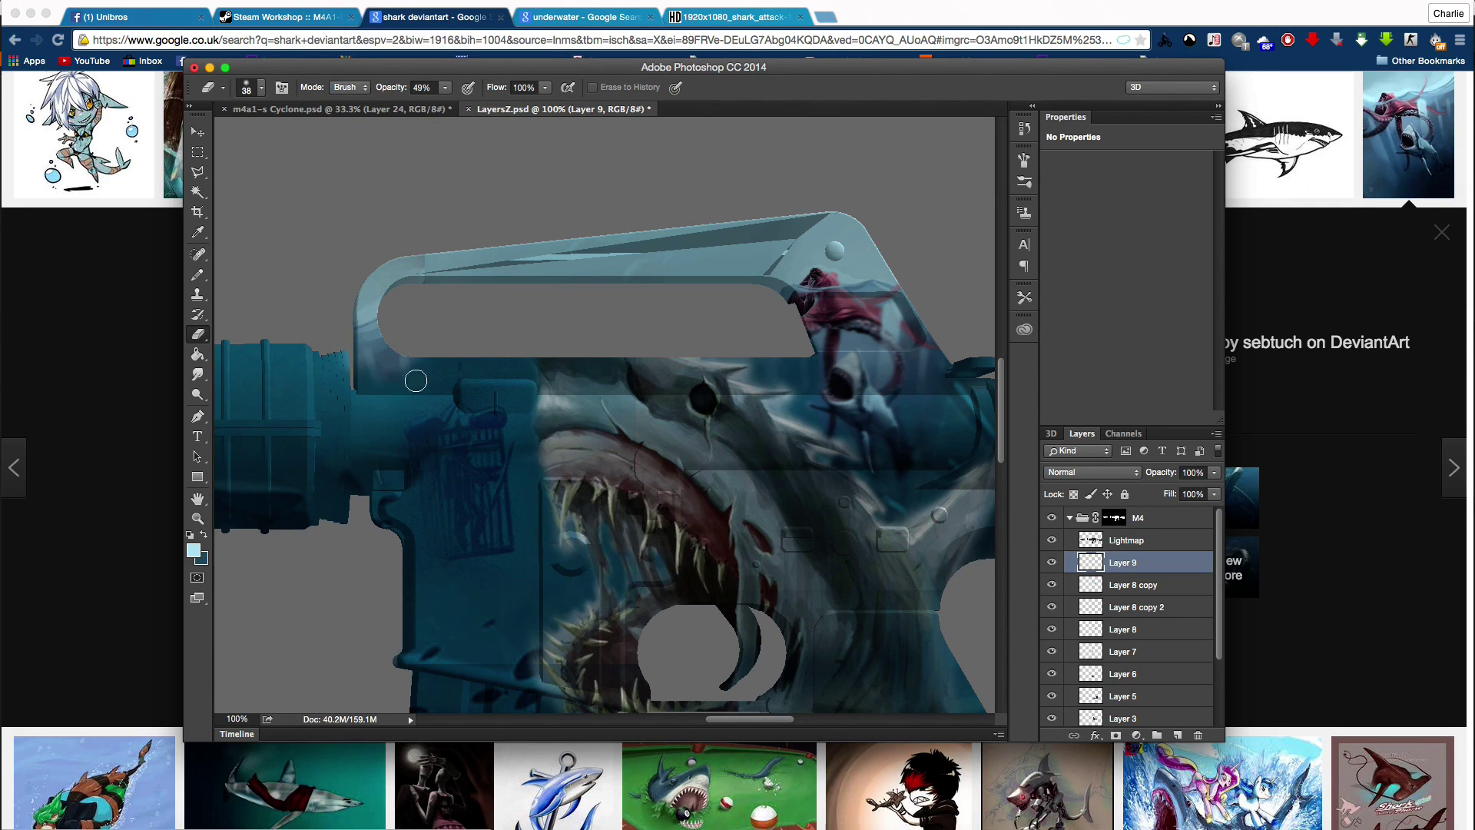
pyautogui.scroll(-5, 373, 382)
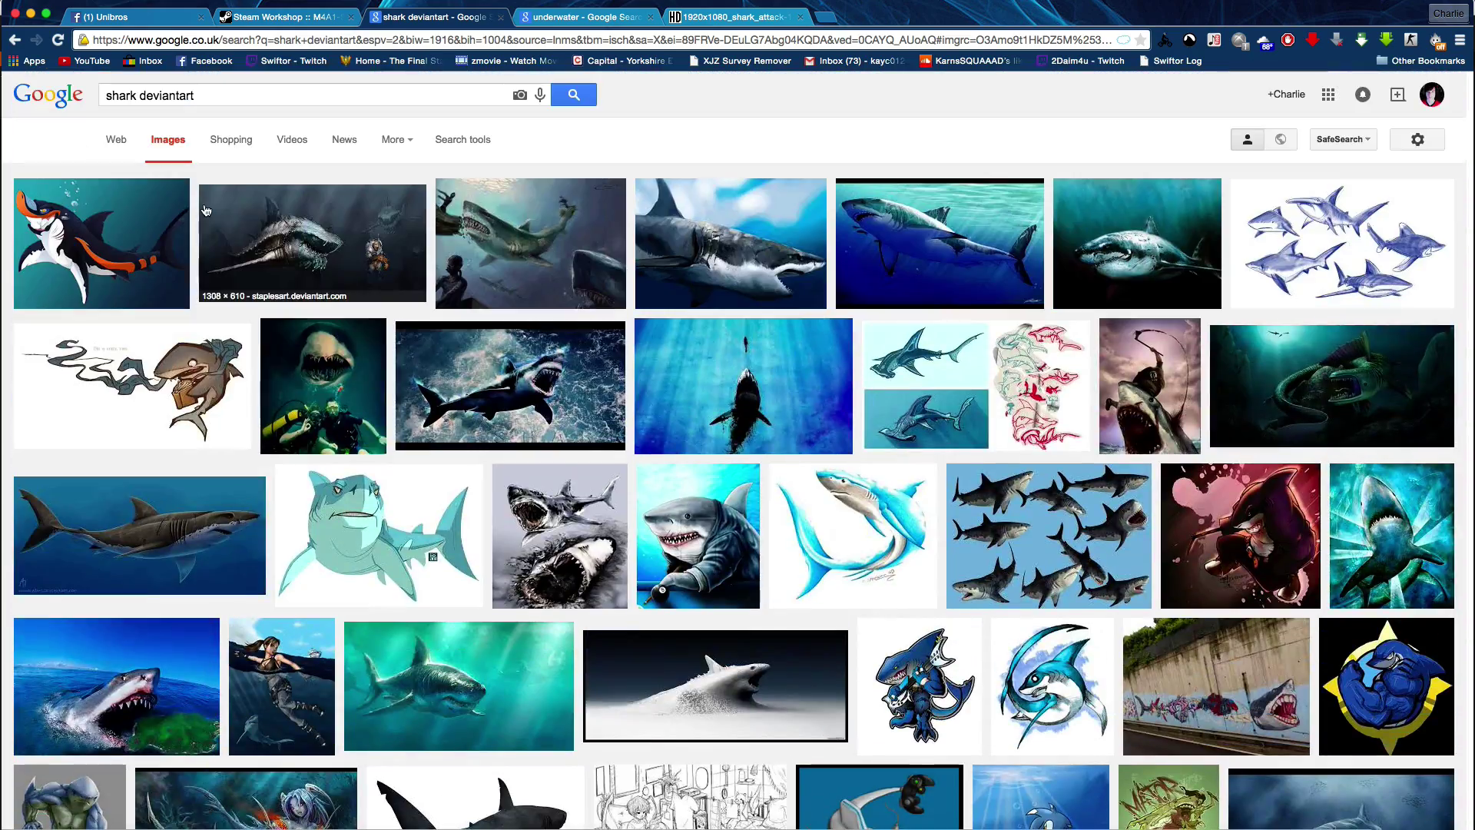
pyautogui.click(106, 96)
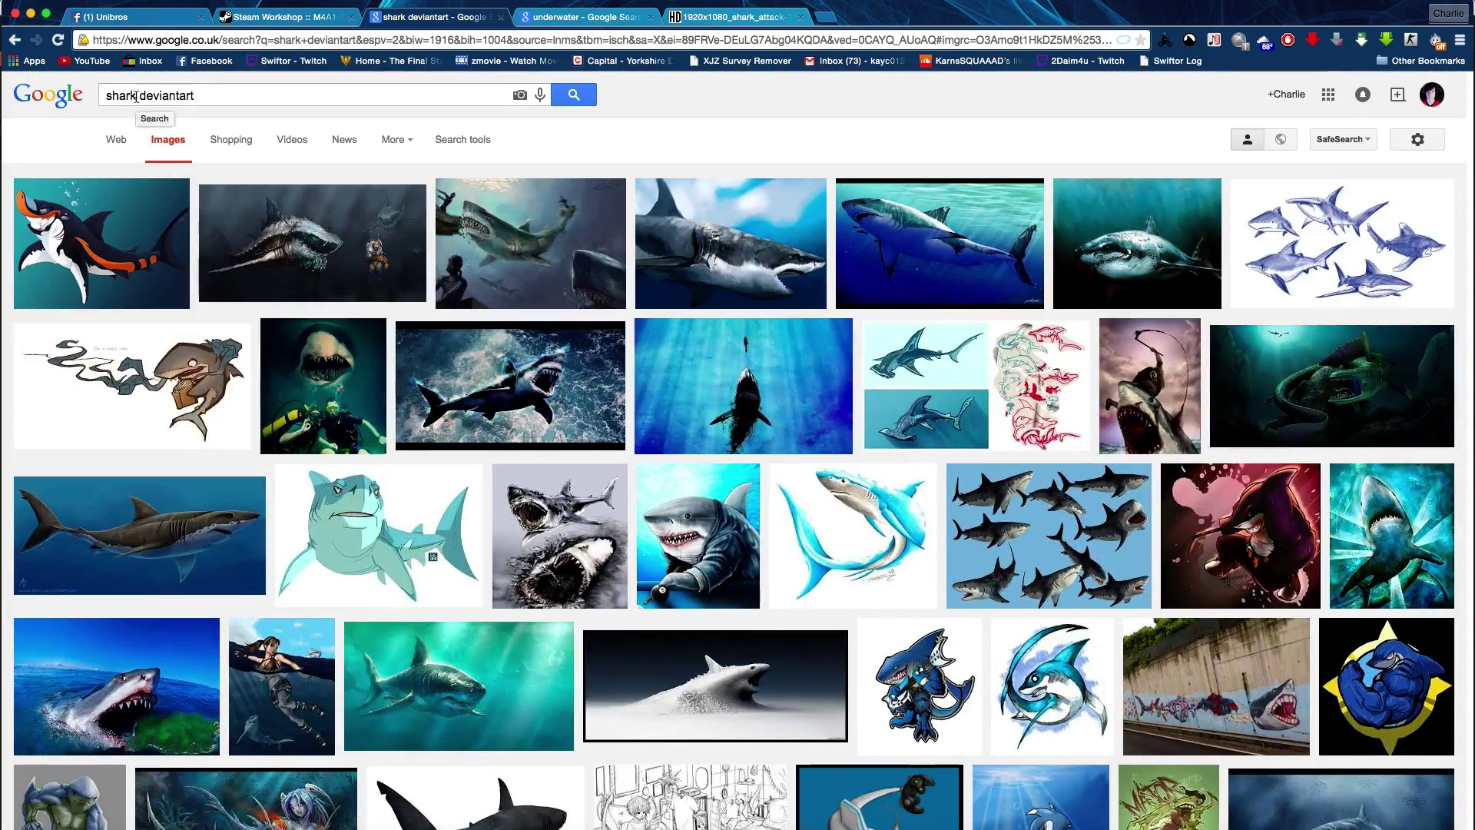
pyautogui.write('little')
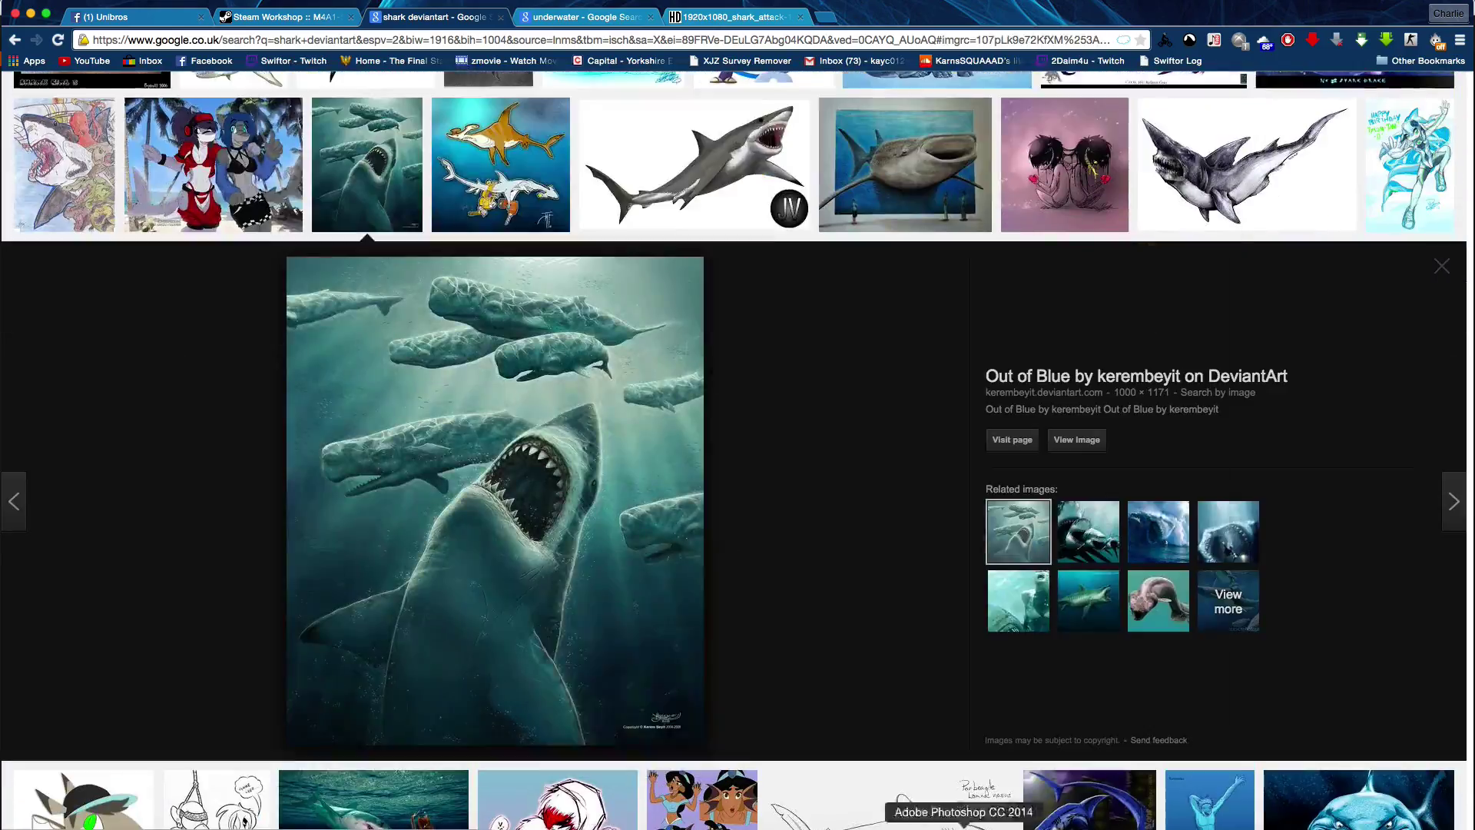
# Step: Rotate and enlarge Layer 10's shark image onto the rifle's barrel
pyautogui.click(963, 825)
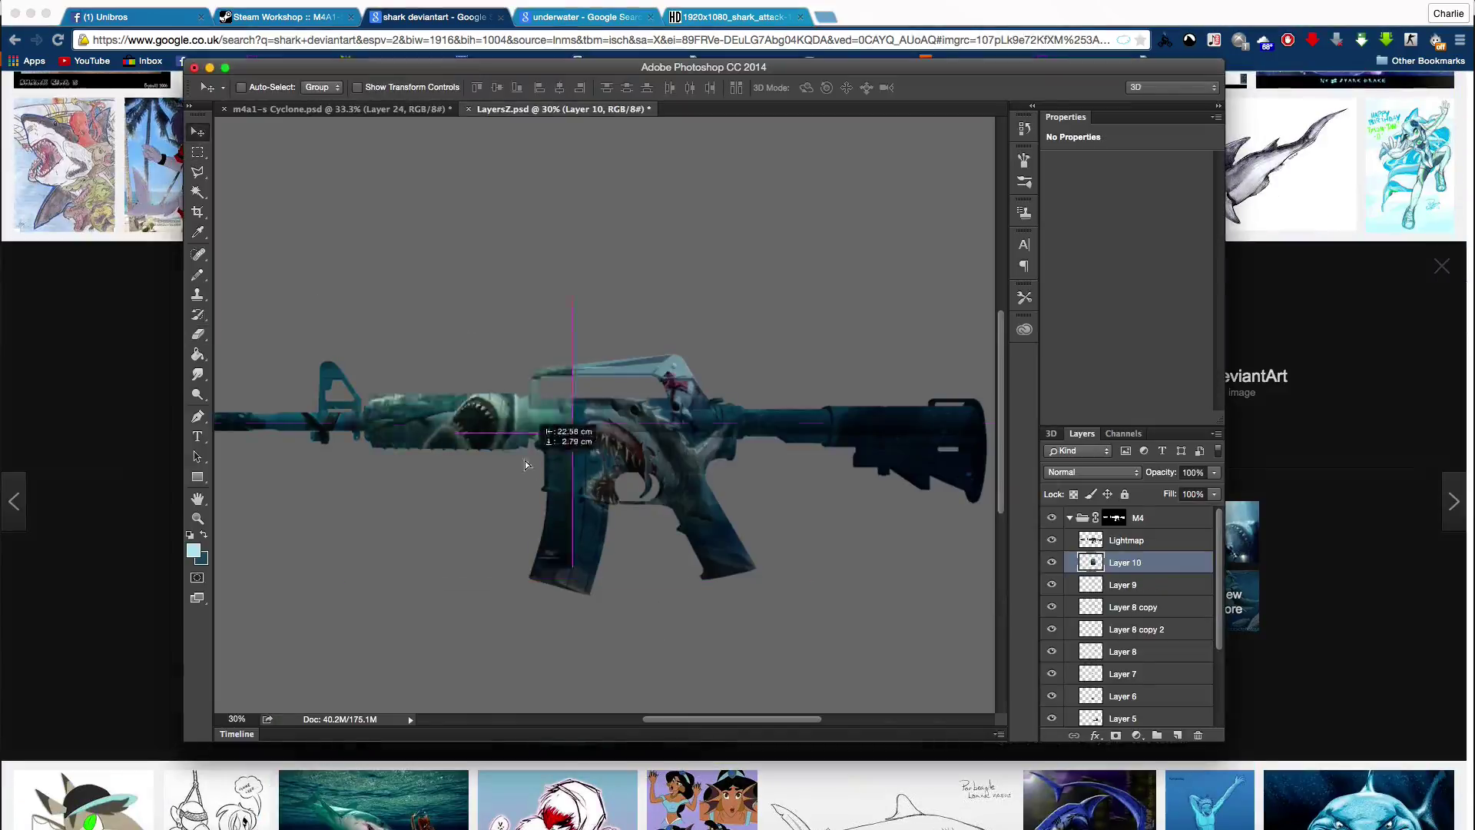
pyautogui.moveTo(506, 399)
pyautogui.mouseDown()
pyautogui.moveTo(497, 386)
pyautogui.moveTo(494, 419)
pyautogui.mouseUp()
pyautogui.press('Return')
pyautogui.press('e')
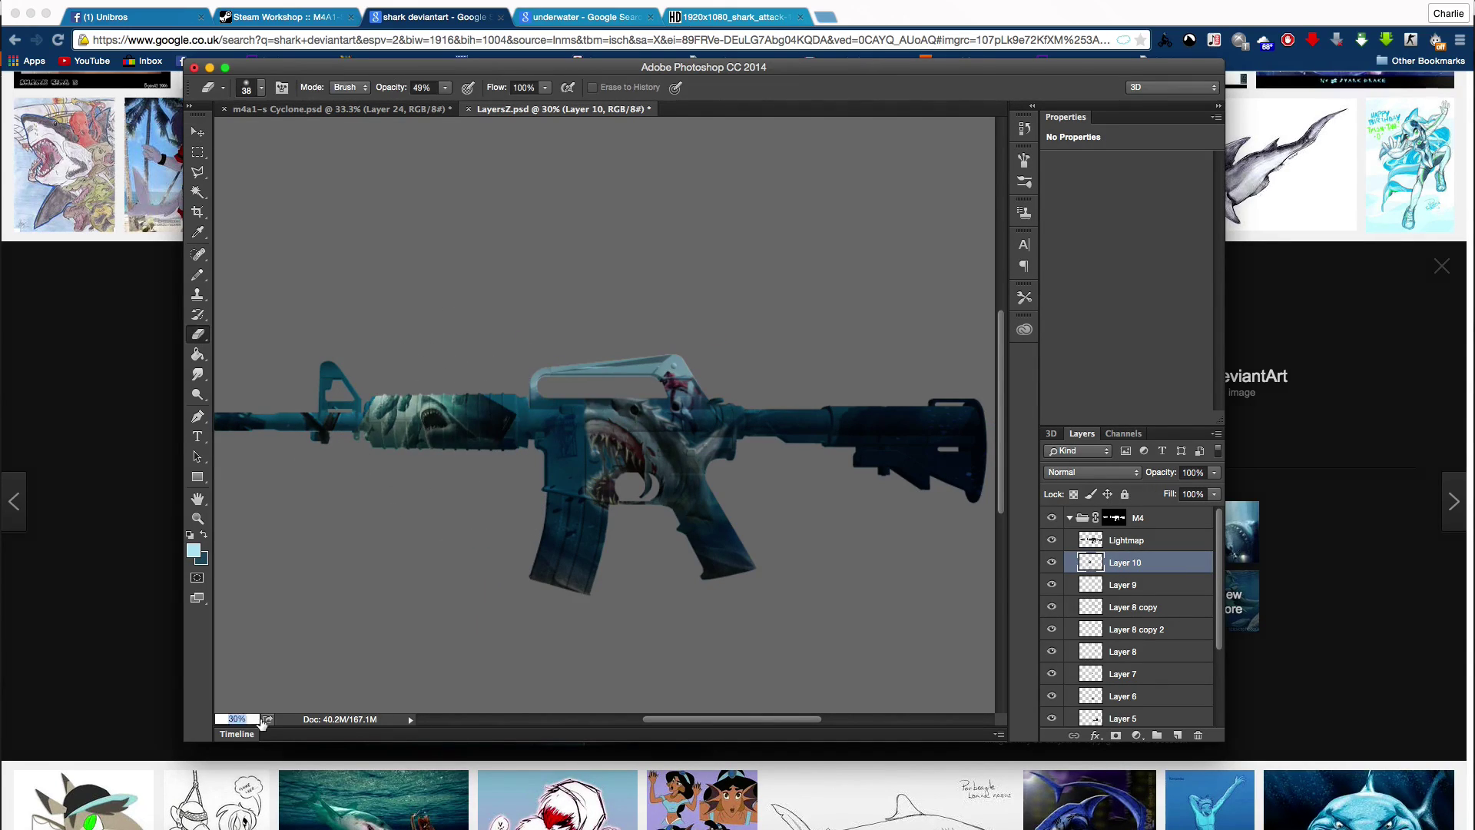
pyautogui.scroll(4, 331, 419)
pyautogui.write('100')
# Step: Re-angle the shark on the barrel and erase its left end and the leaping shark
pyautogui.hotkey('ctrl', 't')
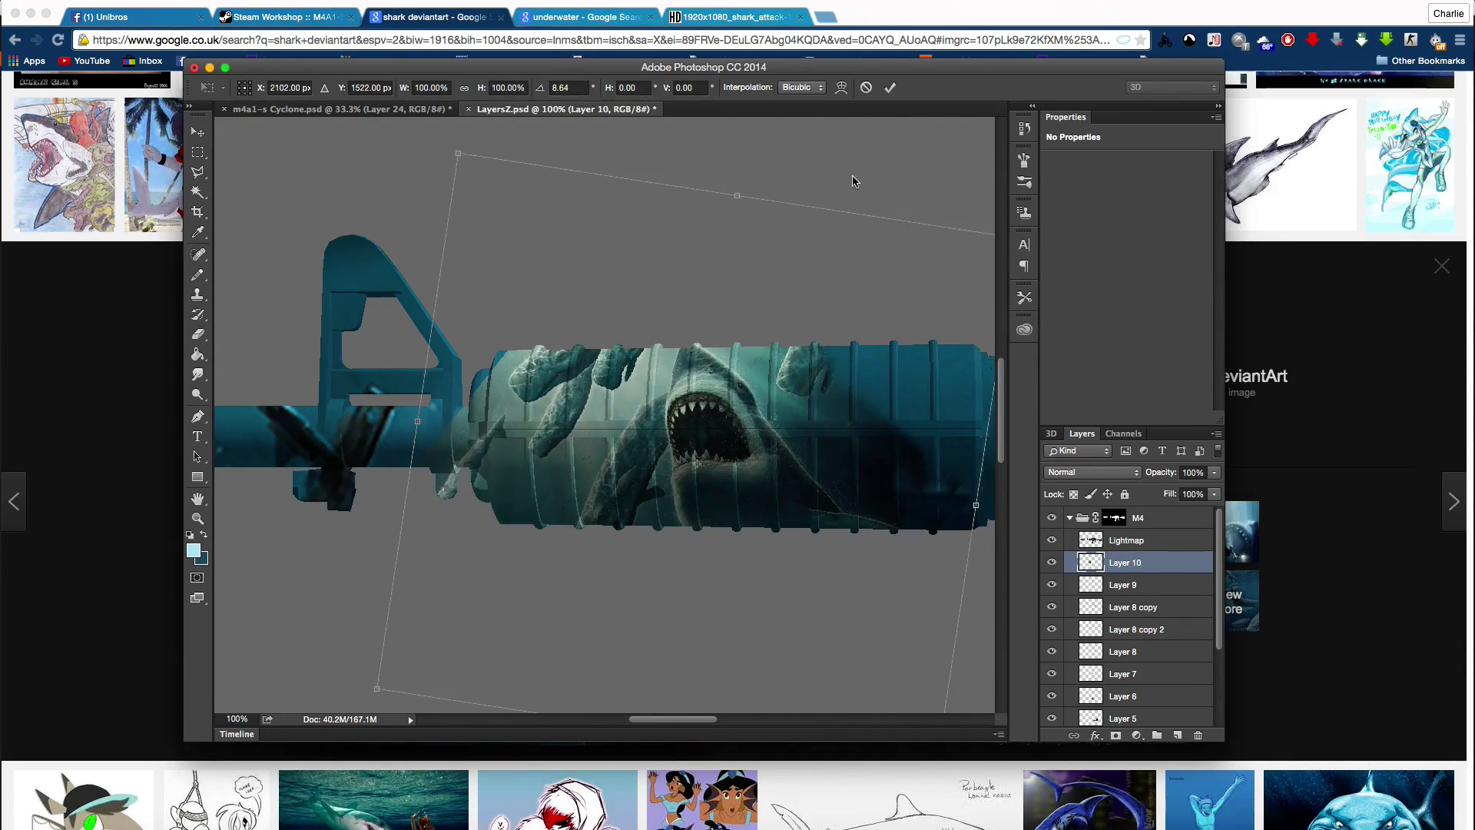
pyautogui.moveTo(850, 181); pyautogui.dragTo(868, 192)
pyautogui.press('Return')
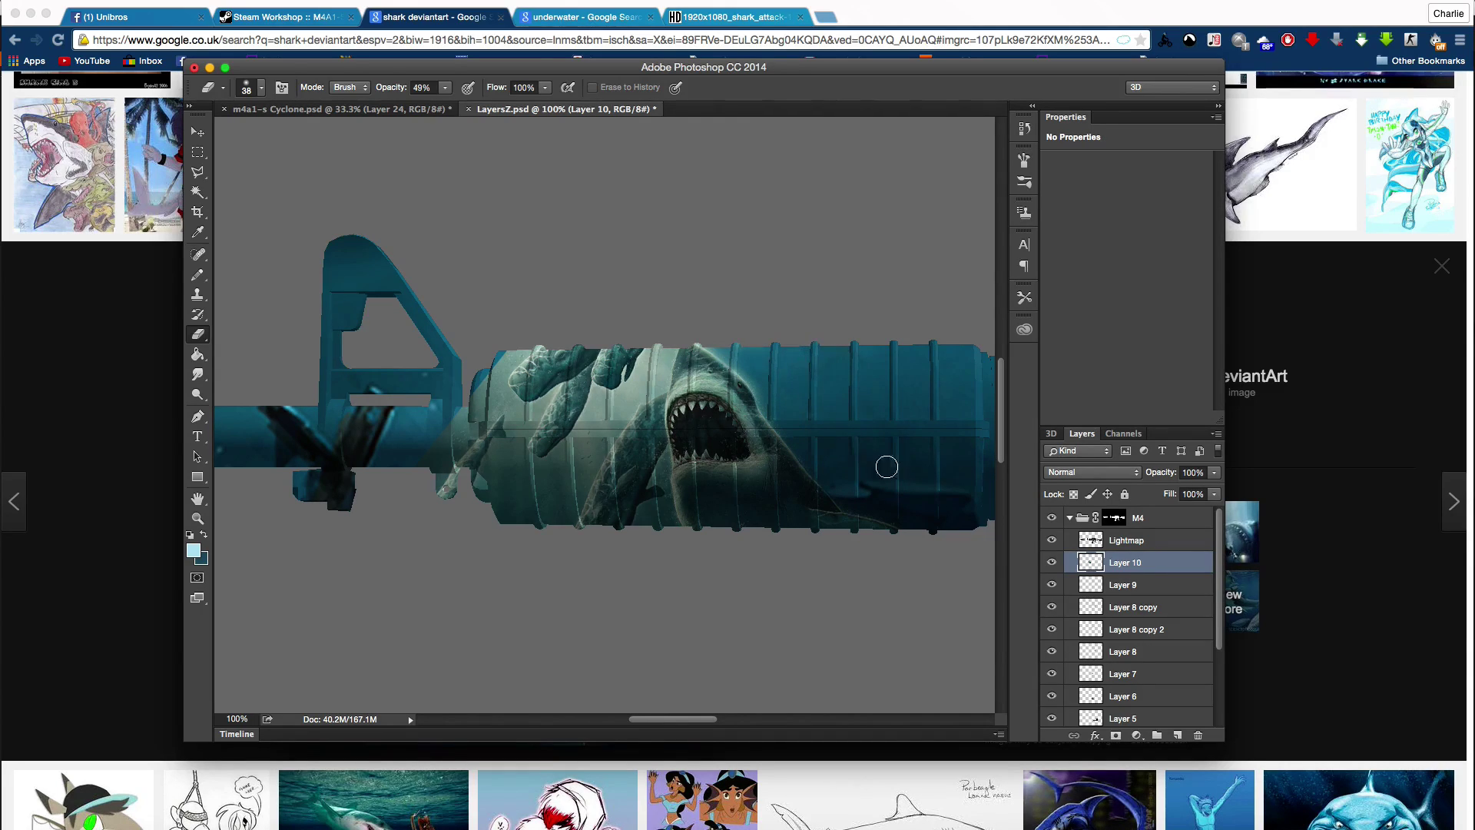
pyautogui.moveTo(568, 361); pyautogui.dragTo(503, 384)
pyautogui.moveTo(505, 444); pyautogui.dragTo(617, 507)
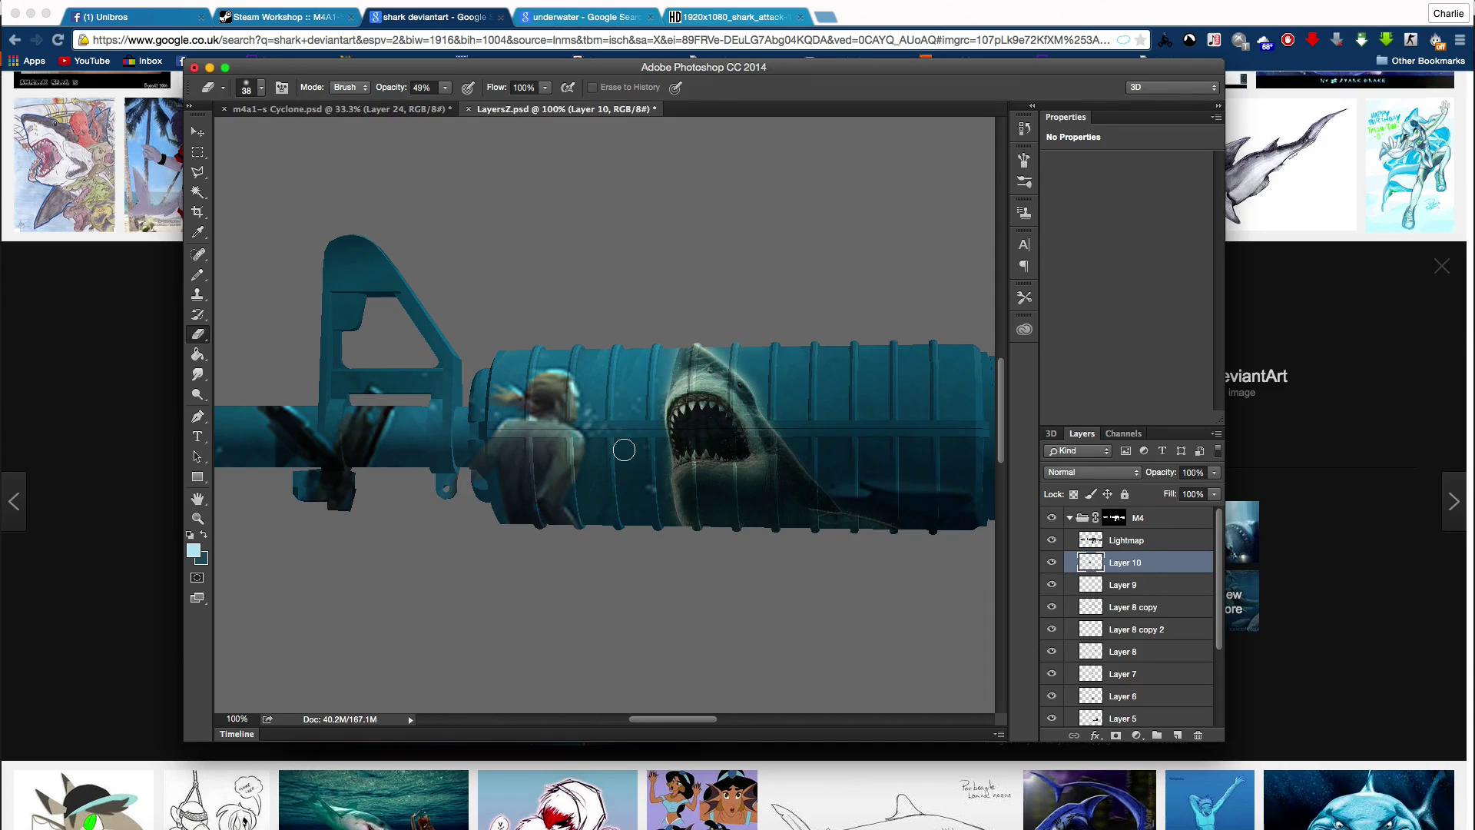
# Step: Shift the shark image along the barrel and set the view zoom to 30%
pyautogui.hotkey('ctrl', 't')
pyautogui.moveTo(914, 246)
pyautogui.mouseDown()
pyautogui.moveTo(939, 255)
pyautogui.moveTo(952, 230)
pyautogui.mouseUp()
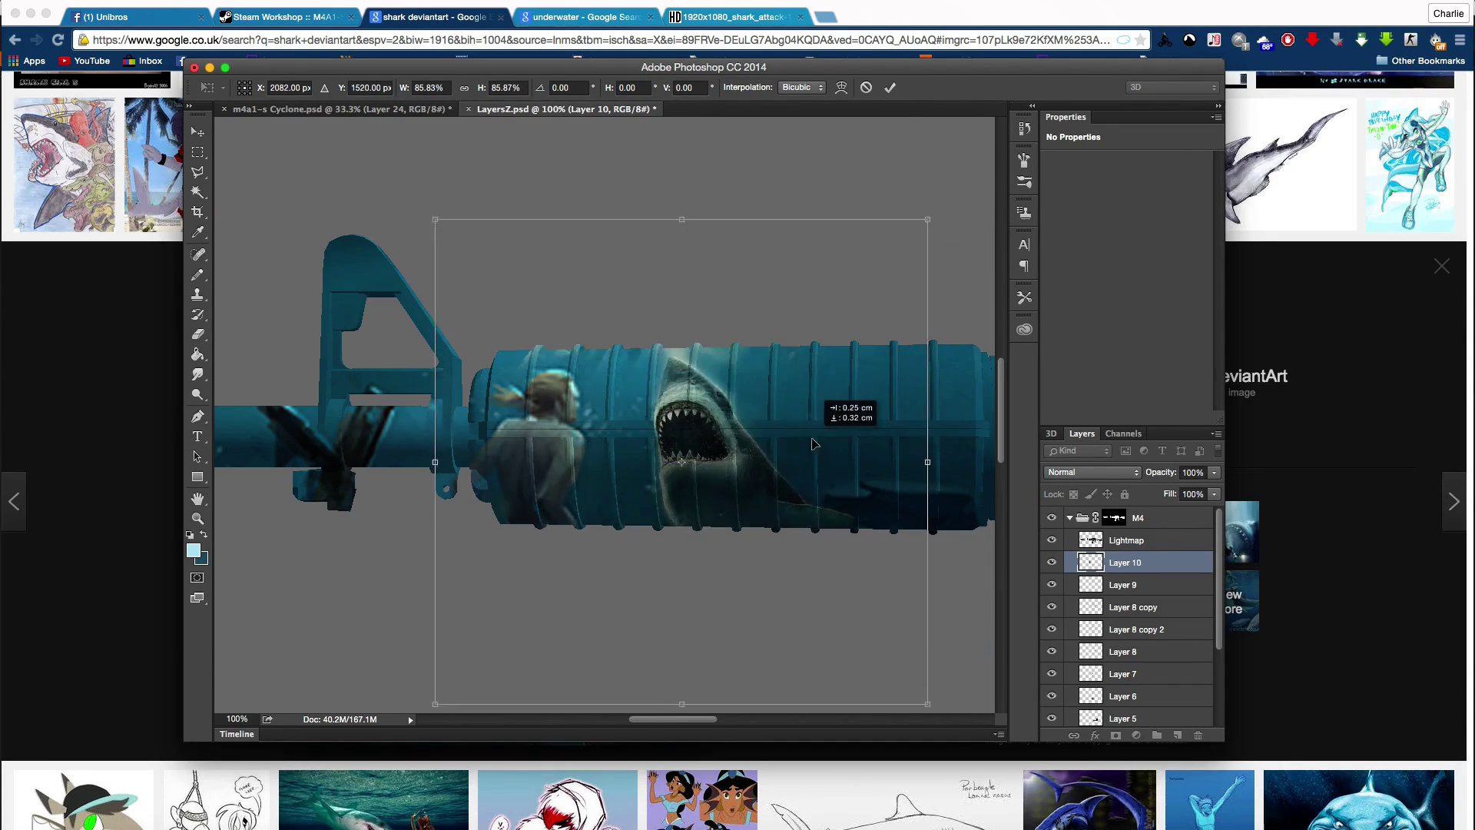
pyautogui.press('Return')
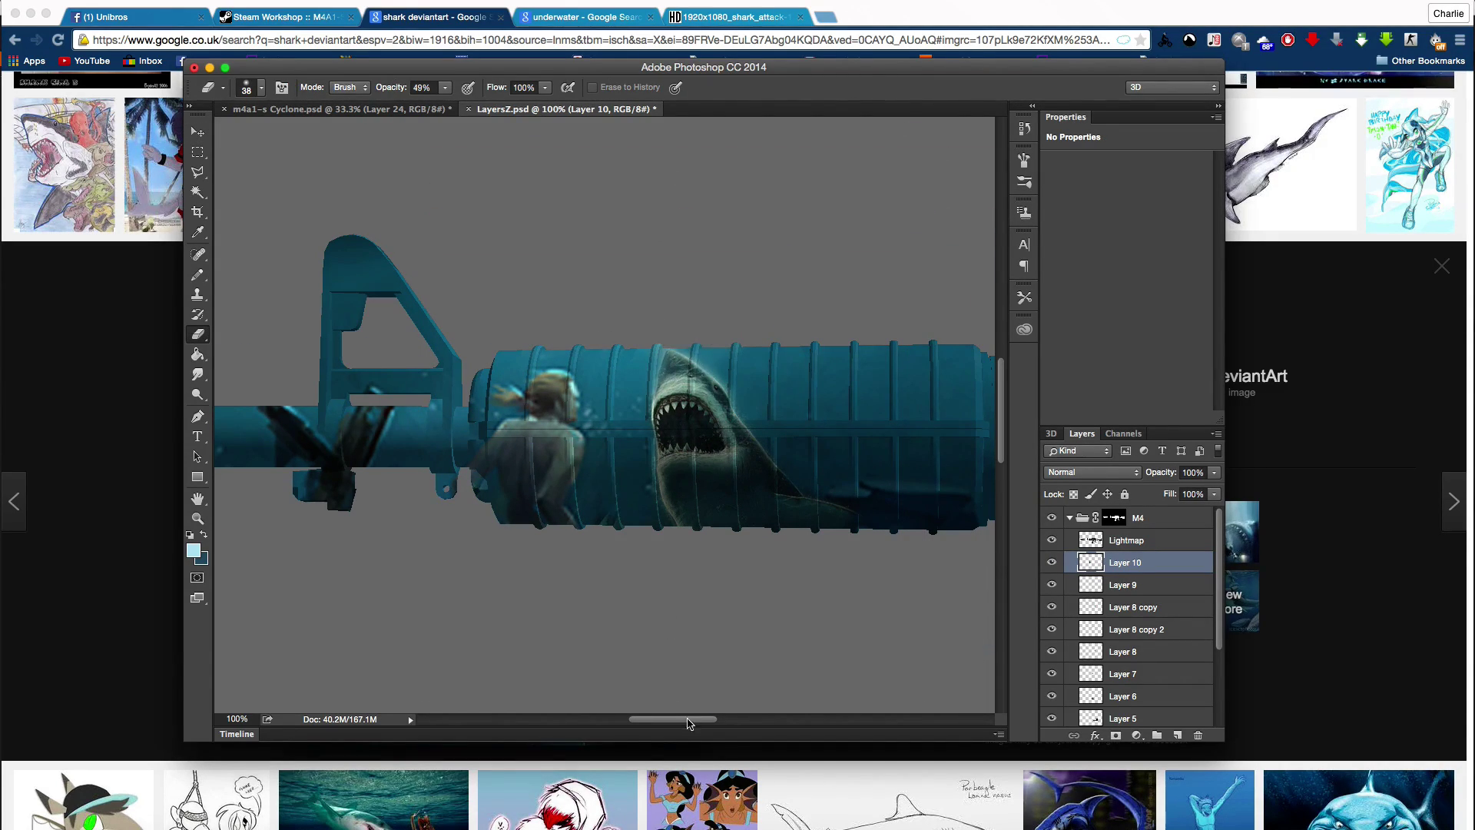
pyautogui.doubleClick(237, 719)
pyautogui.write('30')
pyautogui.press('Return')
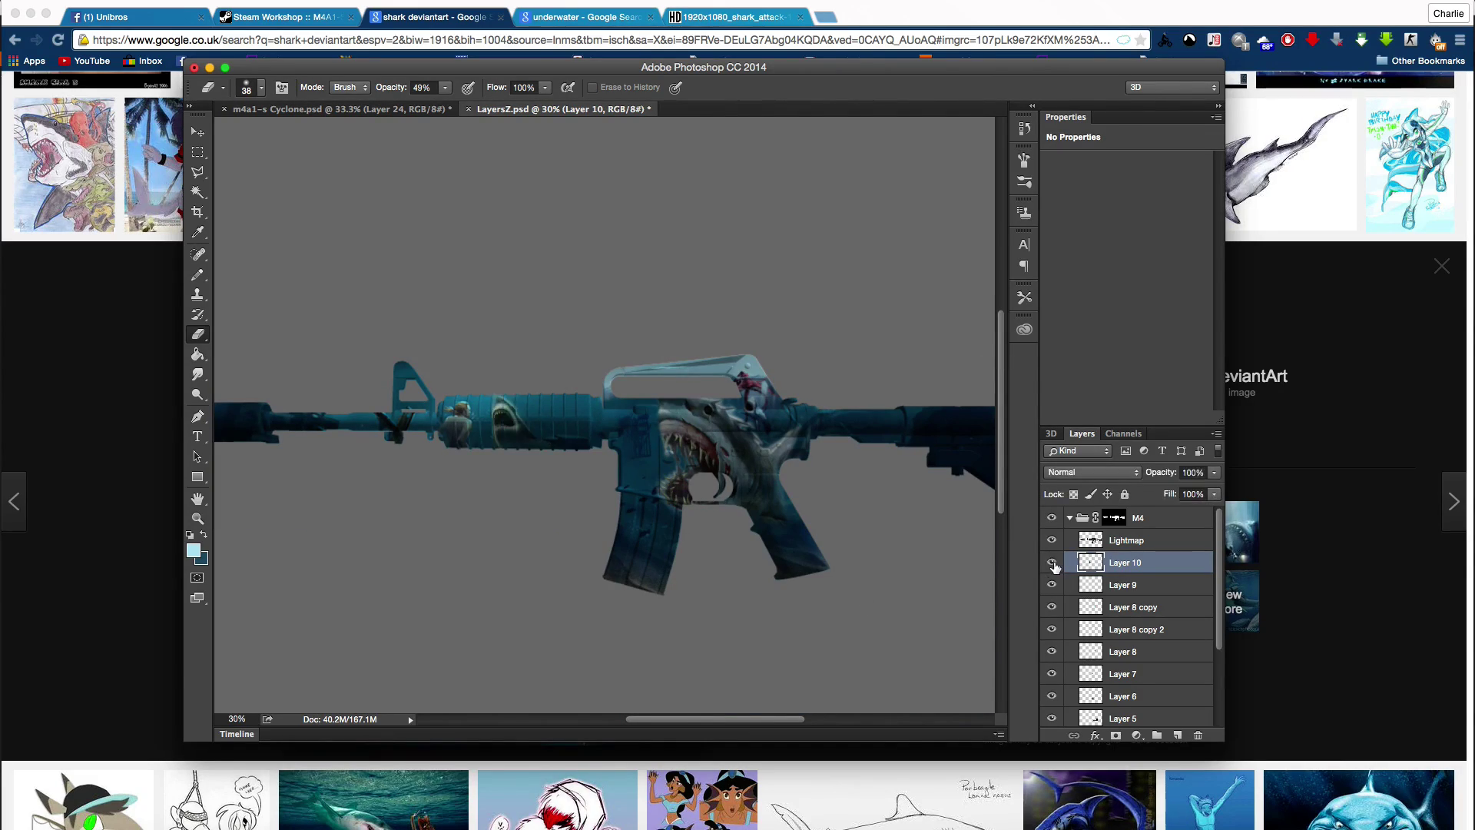
pyautogui.hscroll(5, 862, 569)
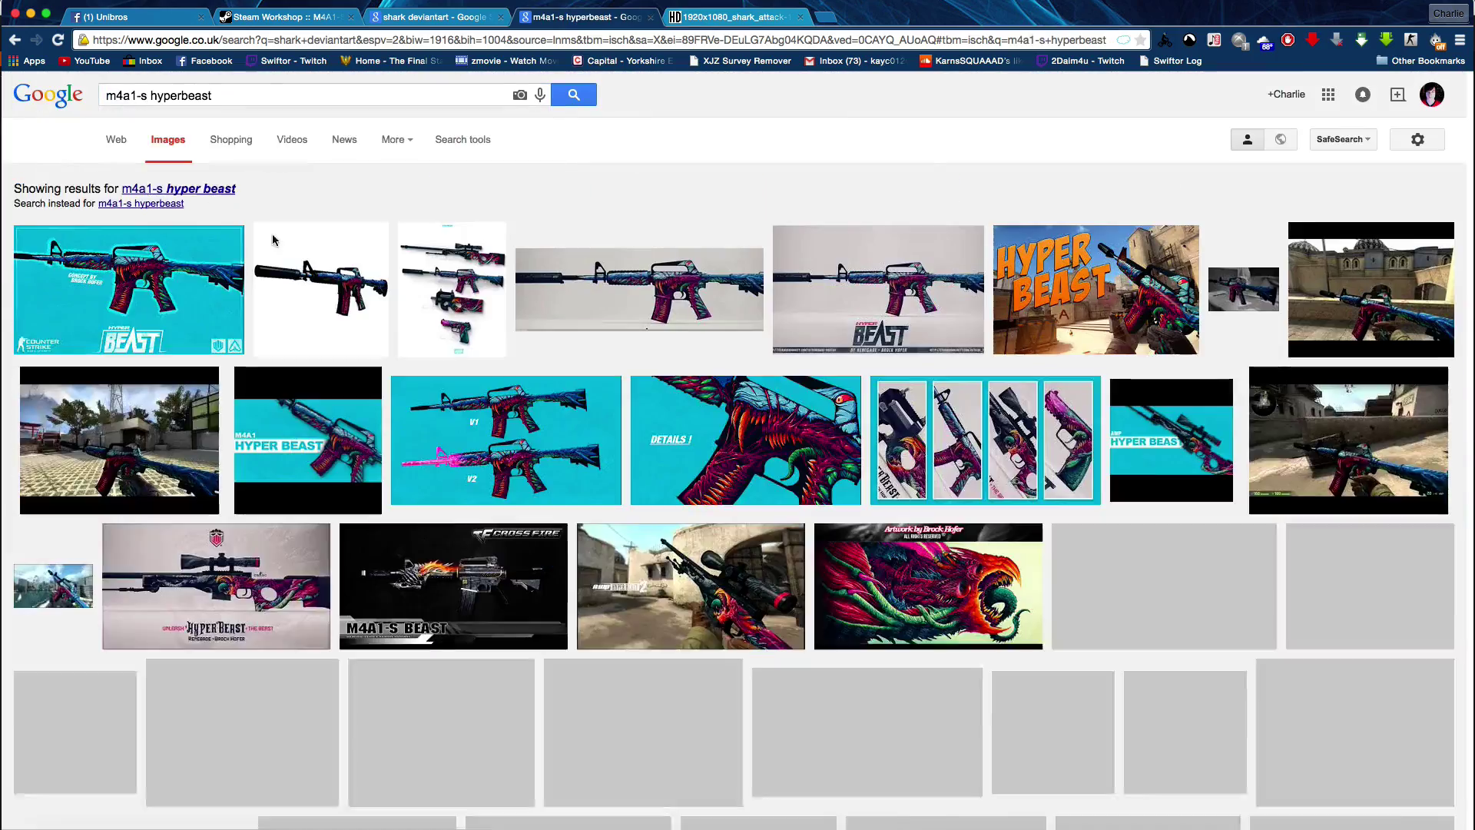
# Step: Browse the image results, replace 'griffin' with 'dragon king' and preview a Dragon King result
pyautogui.scroll(-3, 171, 408)
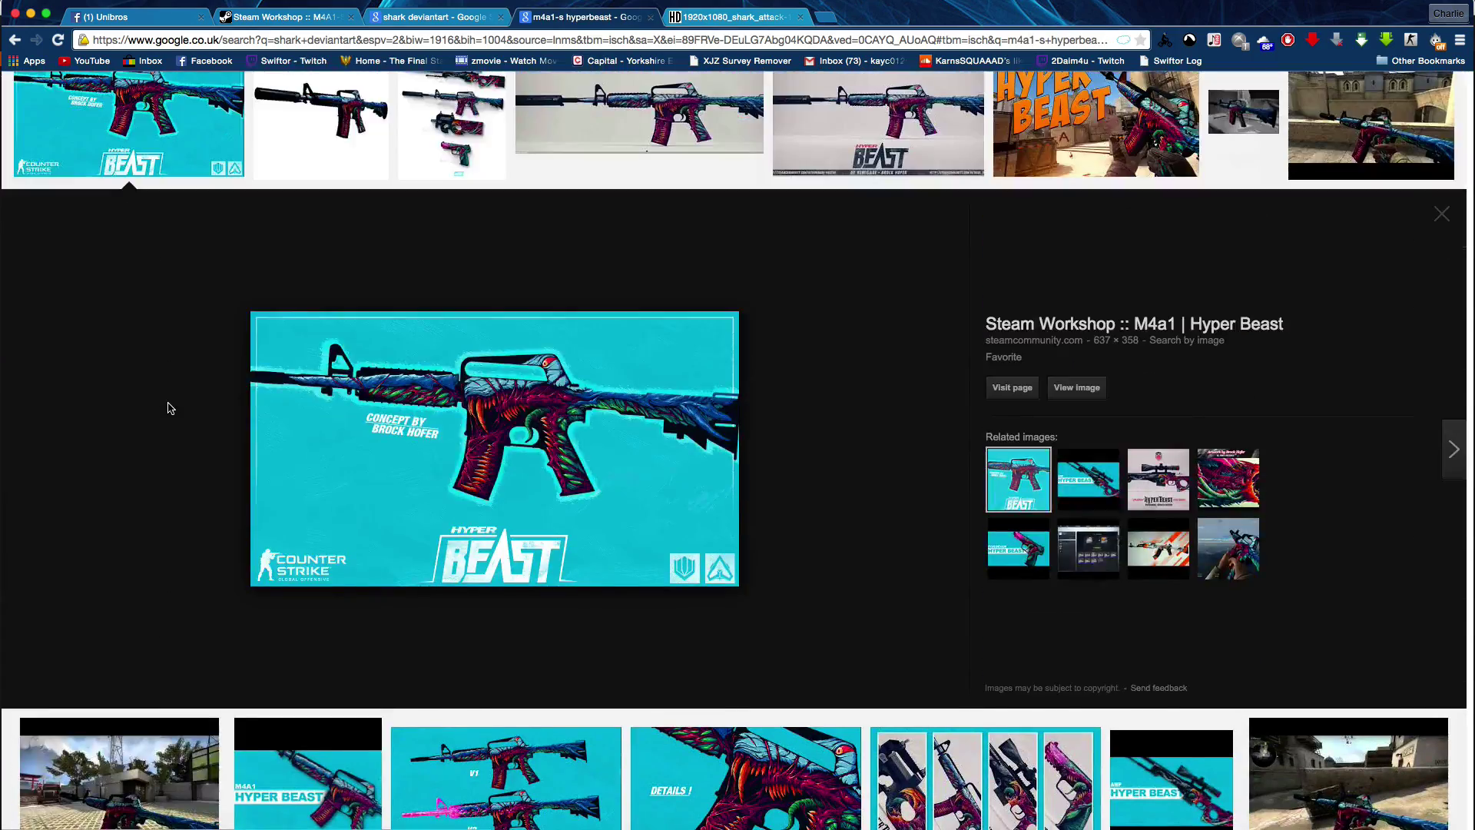
pyautogui.scroll(-10, 170, 408)
pyautogui.scroll(-10, 170, 408)
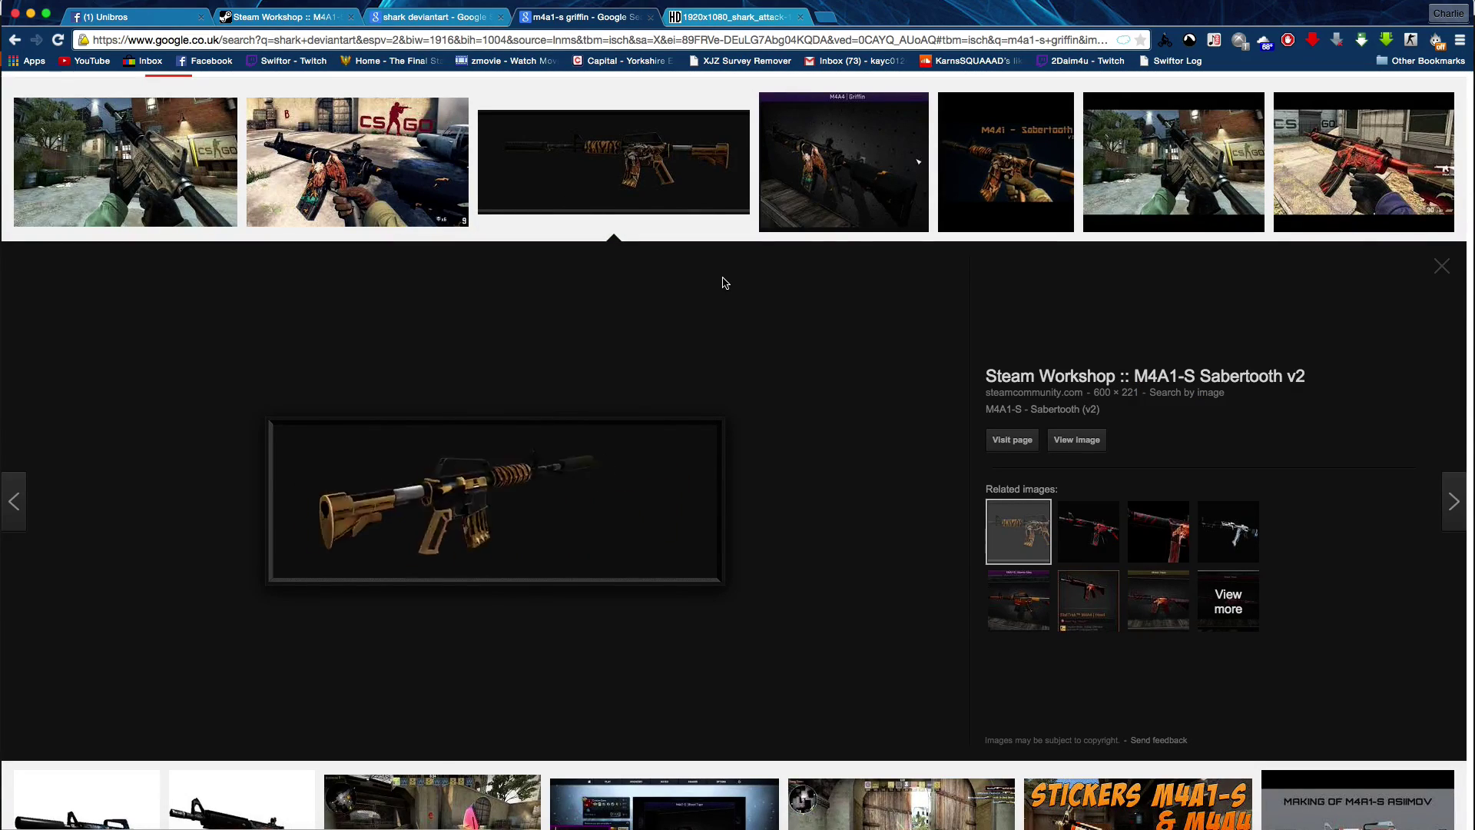
pyautogui.scroll(2, 912, 361)
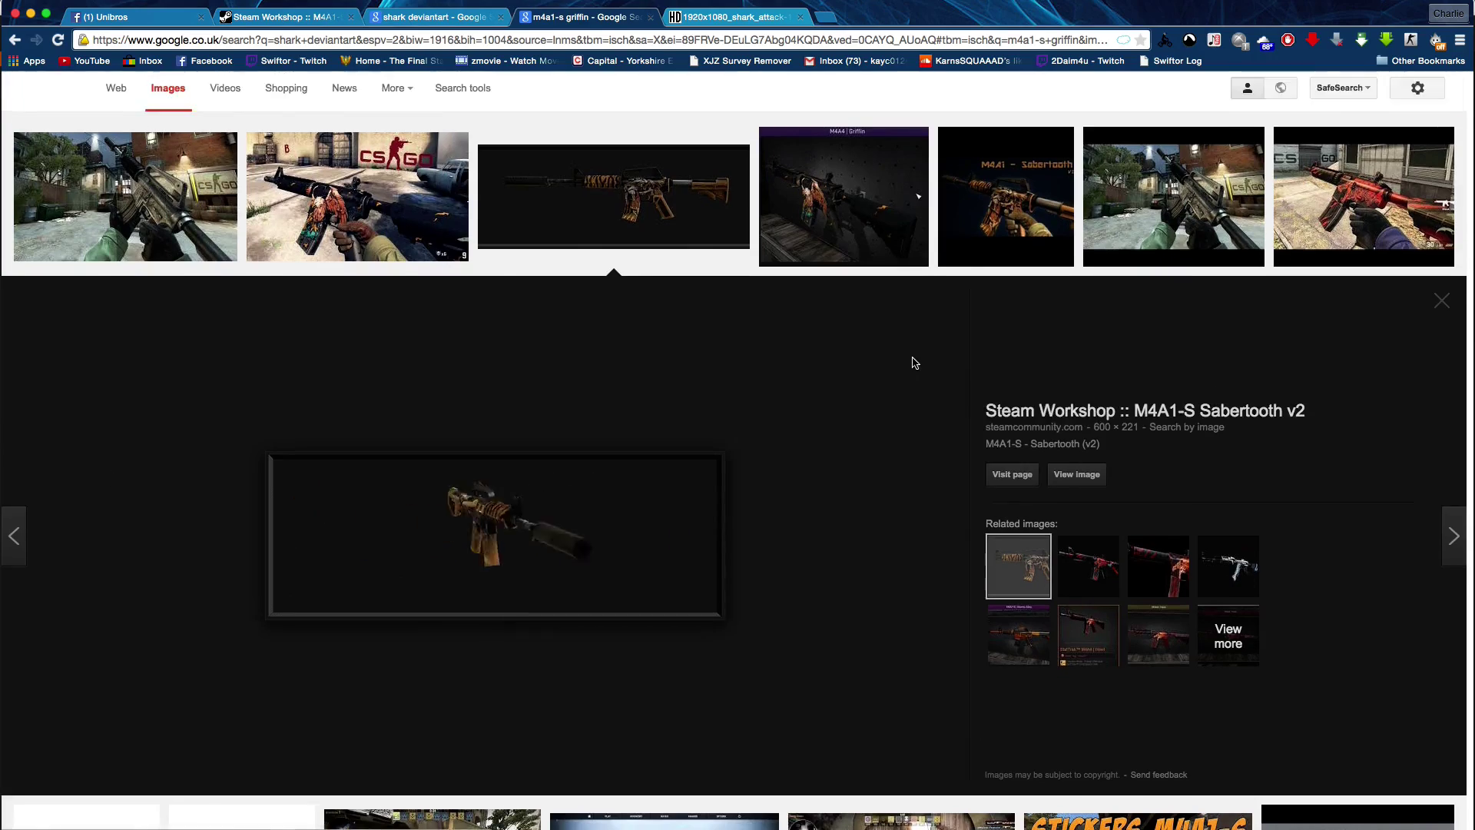
pyautogui.scroll(-10, 912, 362)
pyautogui.scroll(10, 912, 362)
pyautogui.doubleClick(162, 95)
pyautogui.write('dragon king')
pyautogui.press('Return')
pyautogui.click(458, 271)
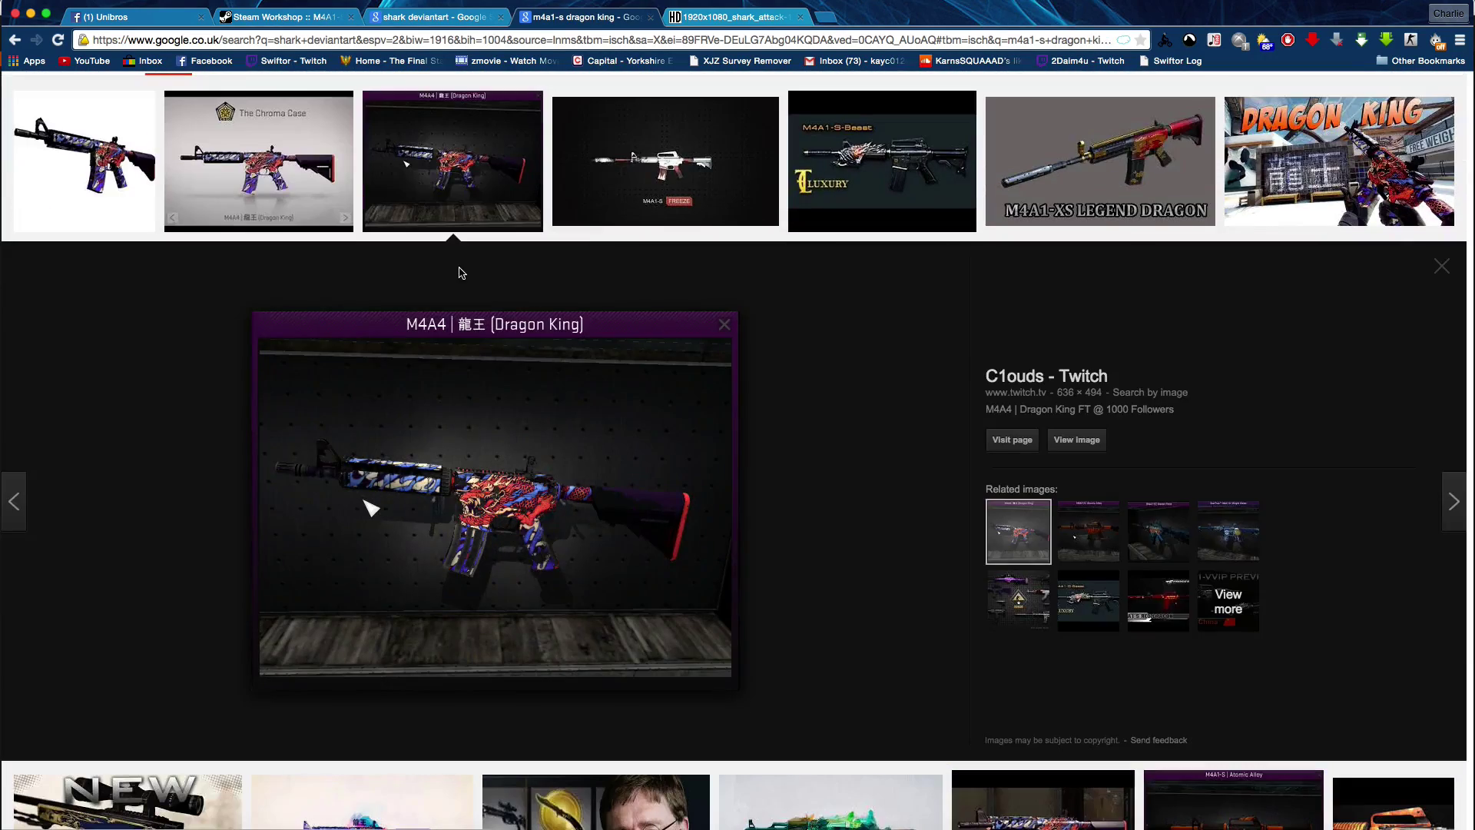
# Step: Search for X-ray deviantart art and add 'sea' to the query
pyautogui.press('super+Tab')
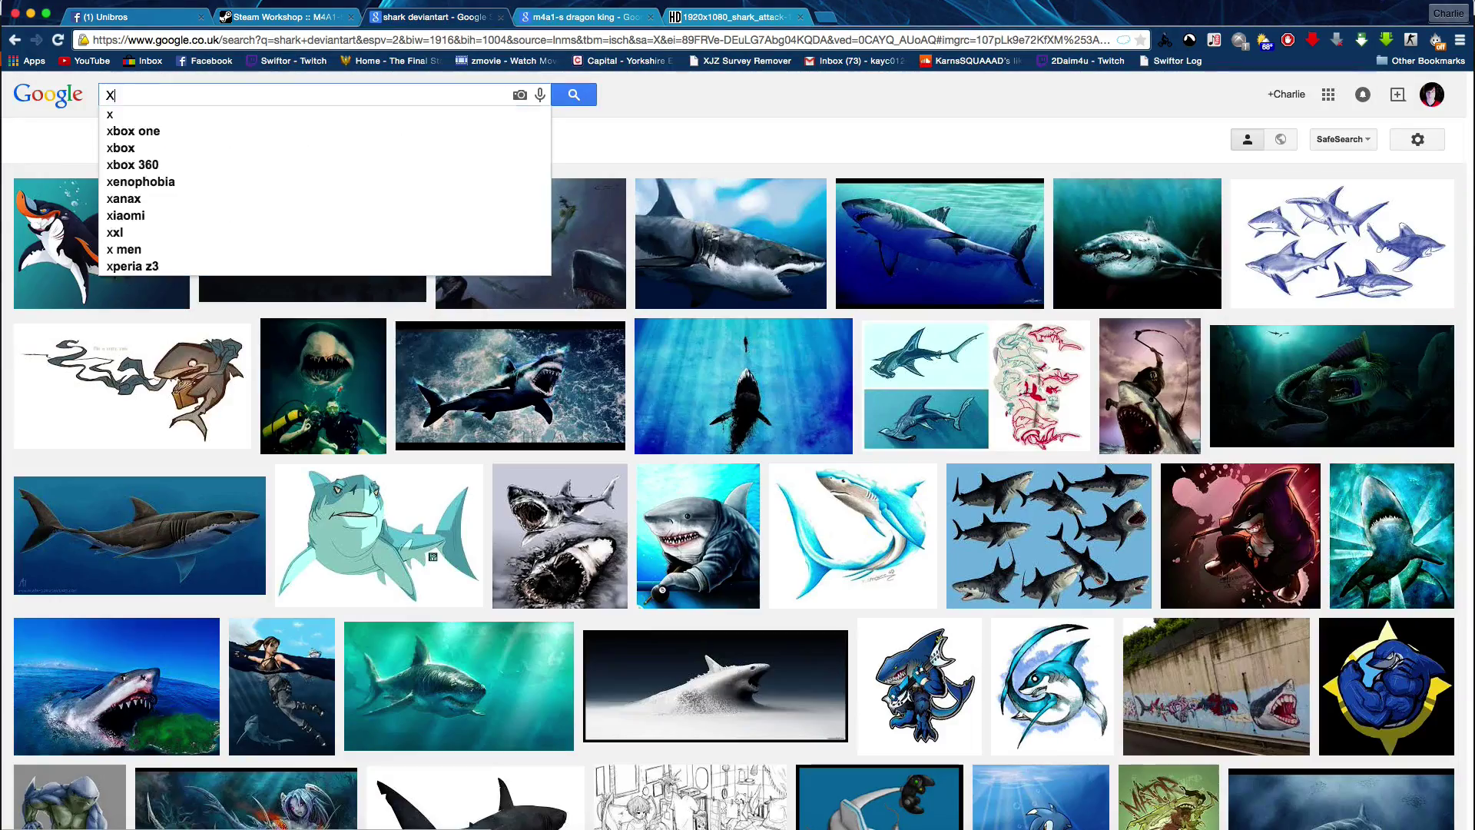
pyautogui.write('-ray deviantart')
pyautogui.press('Return')
pyautogui.click(106, 95)
pyautogui.write('sea')
pyautogui.press('Return')
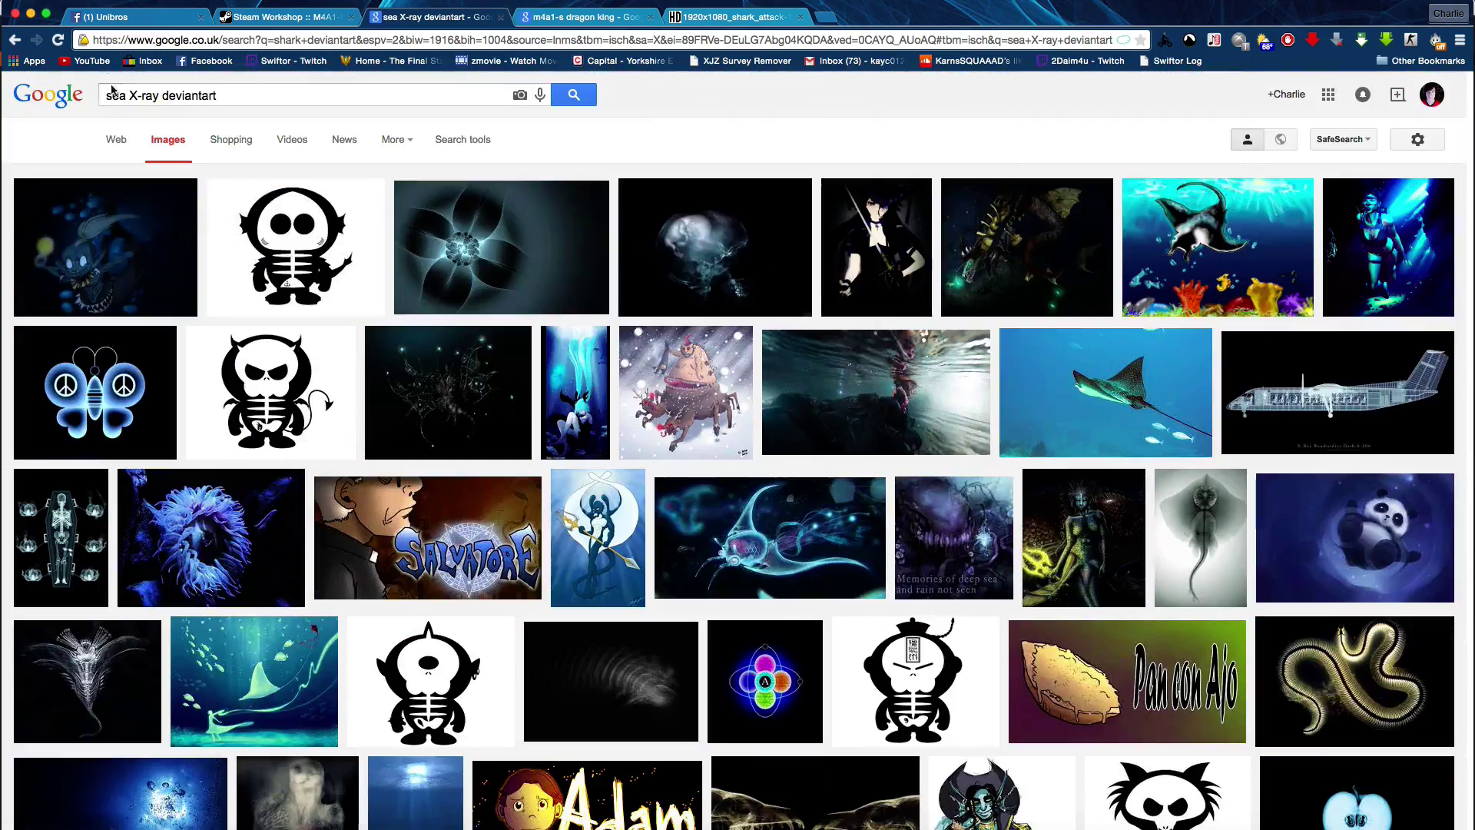
# Step: Change 'sea' to 'underwater', drop 'deviantart' and rerun the search
pyautogui.doubleClick(117, 95)
pyautogui.write('underwater')
pyautogui.doubleClick(210, 96)
pyautogui.press('BackSpace')
pyautogui.press('Return')
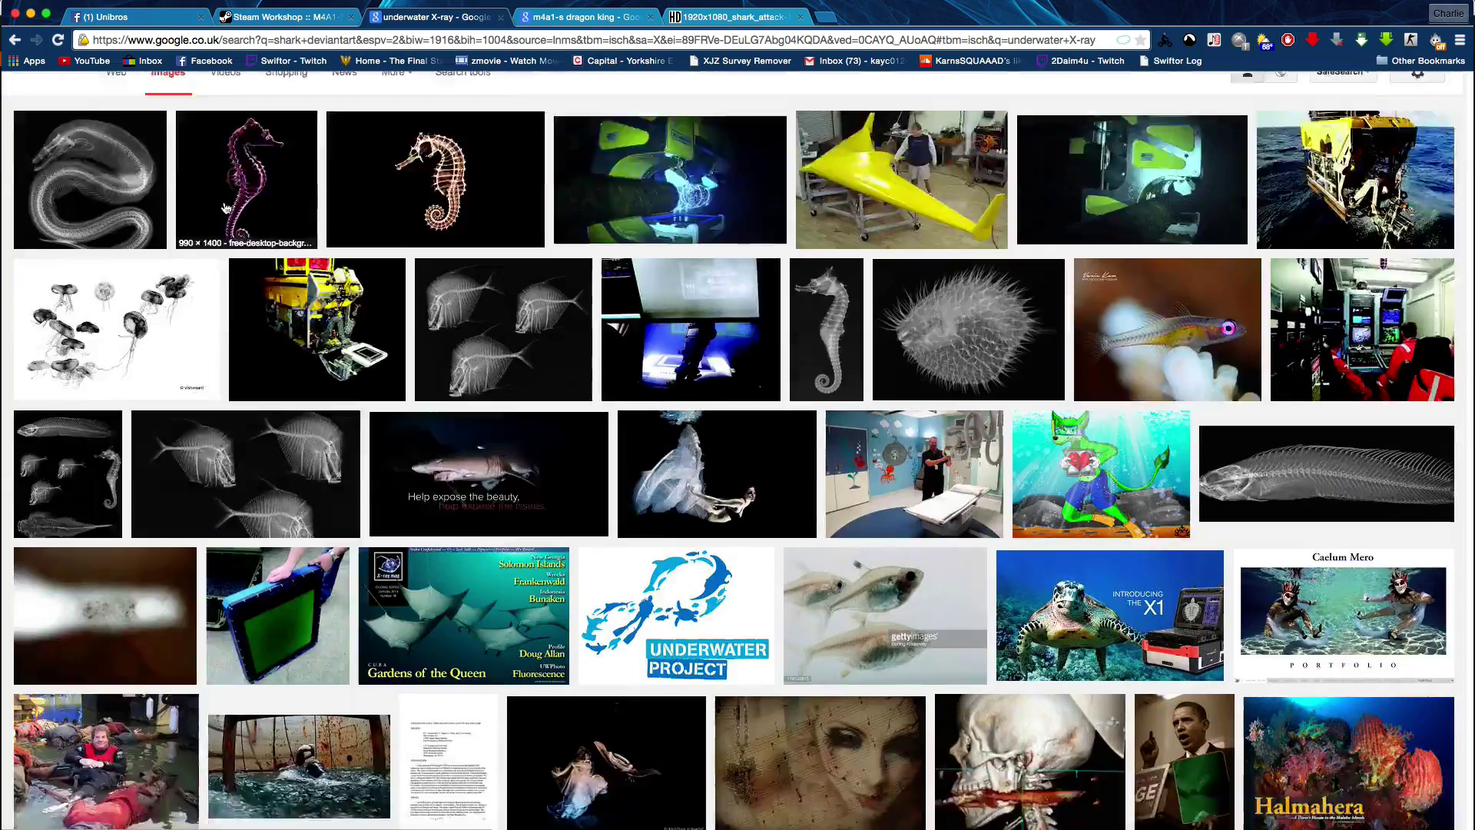
# Step: Replace 'underwater' with 'Stingray' and add 'animal' to the query
pyautogui.doubleClick(131, 95)
pyautogui.press('BackSpace')
pyautogui.write('Stingray Deviantart')
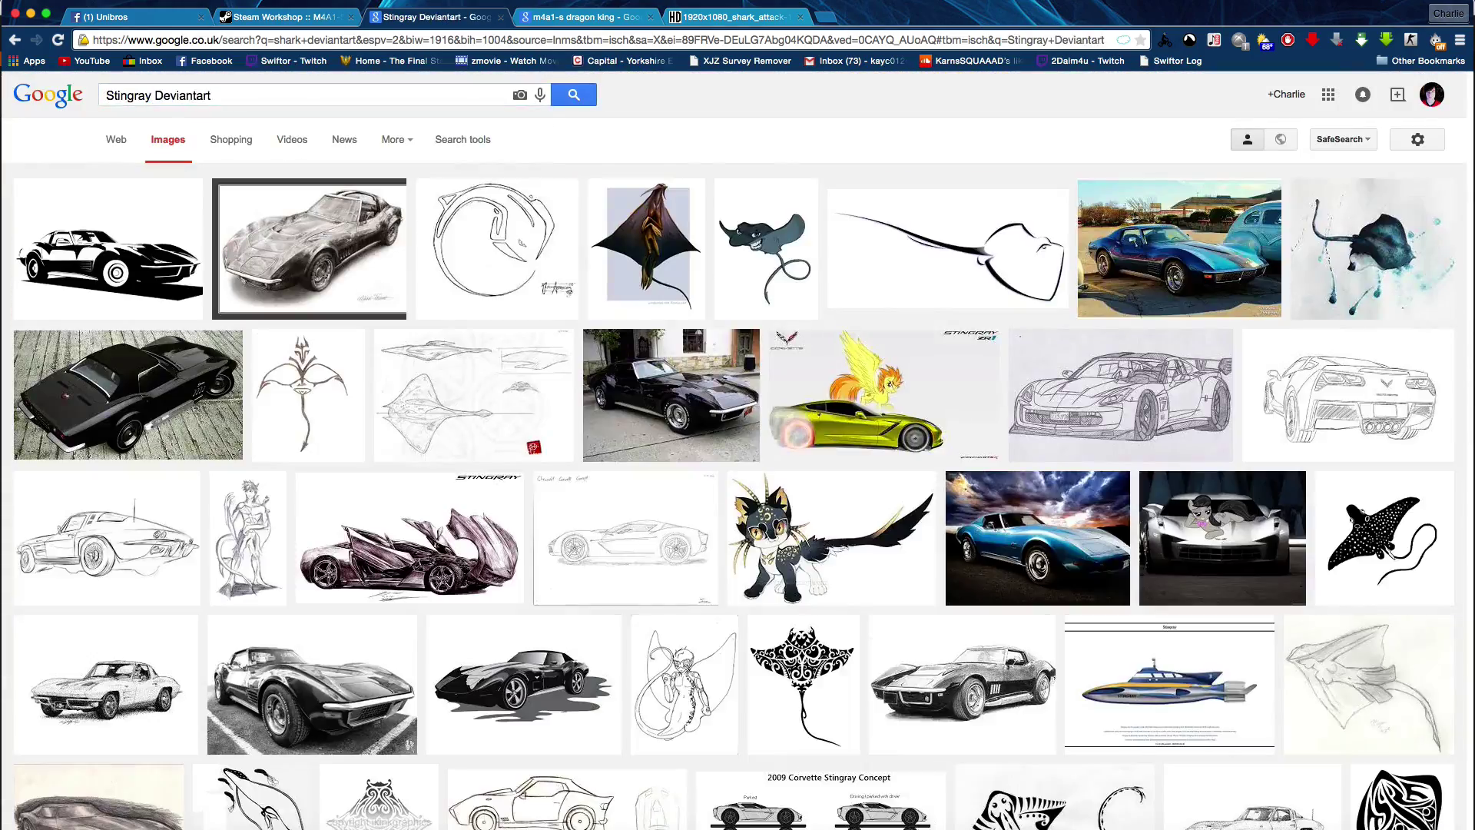
pyautogui.press('BackSpace')
pyautogui.press('BackSpace')
pyautogui.press('BackSpace')
pyautogui.write('animal')
# Step: Preview the dark underwater stingray painting and bring up its copy options
pyautogui.scroll(-5, 461, 384)
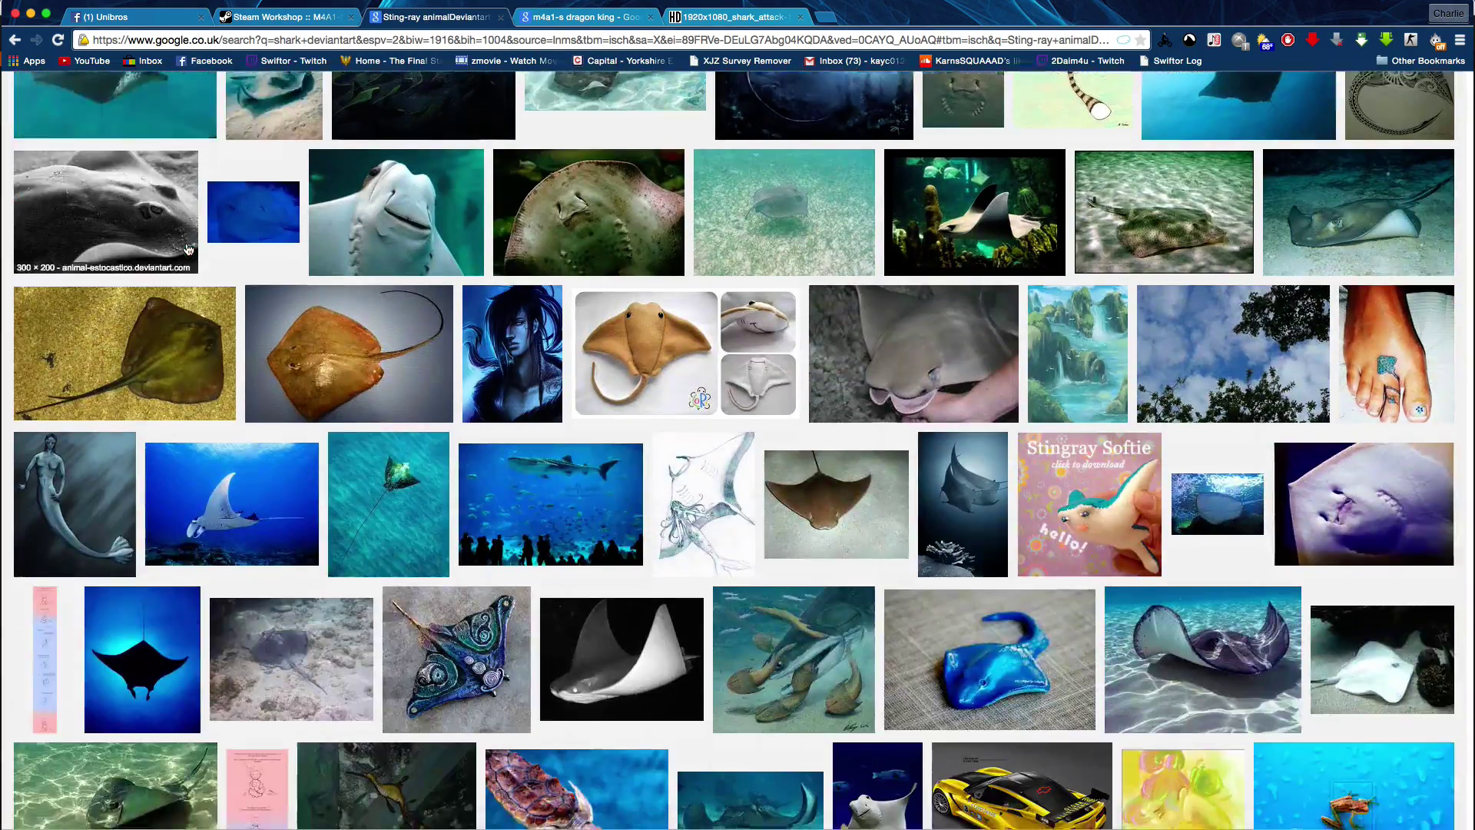
pyautogui.scroll(-7, 614, 422)
pyautogui.scroll(-2, 691, 446)
pyautogui.scroll(14, 792, 463)
pyautogui.click(792, 463)
pyautogui.rightClick(534, 454)
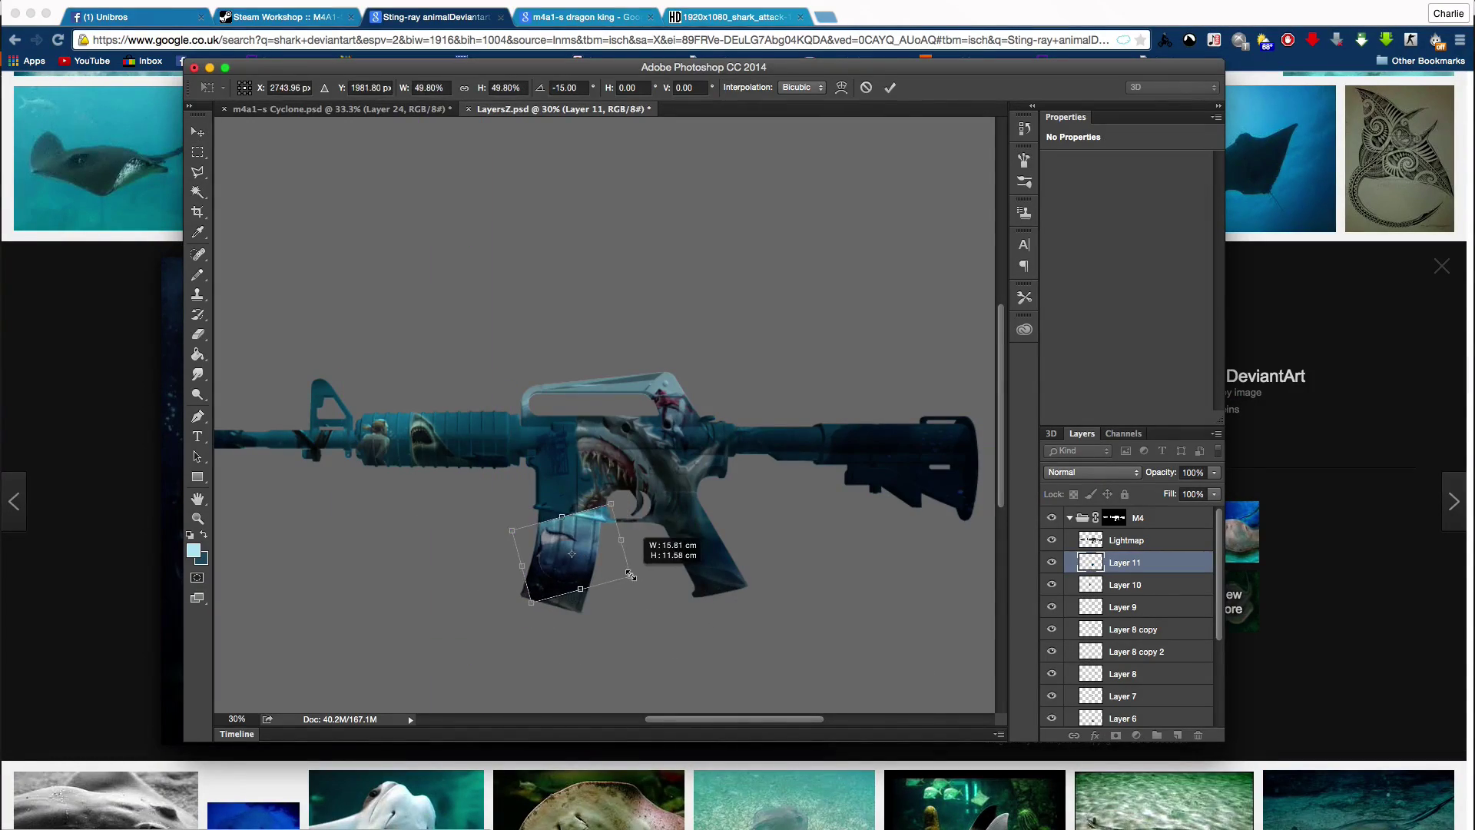
# Step: Commit the pasted piece and darken Layer 11 with Hue/Saturation (+24, -15, -28)
pyautogui.press('Return')
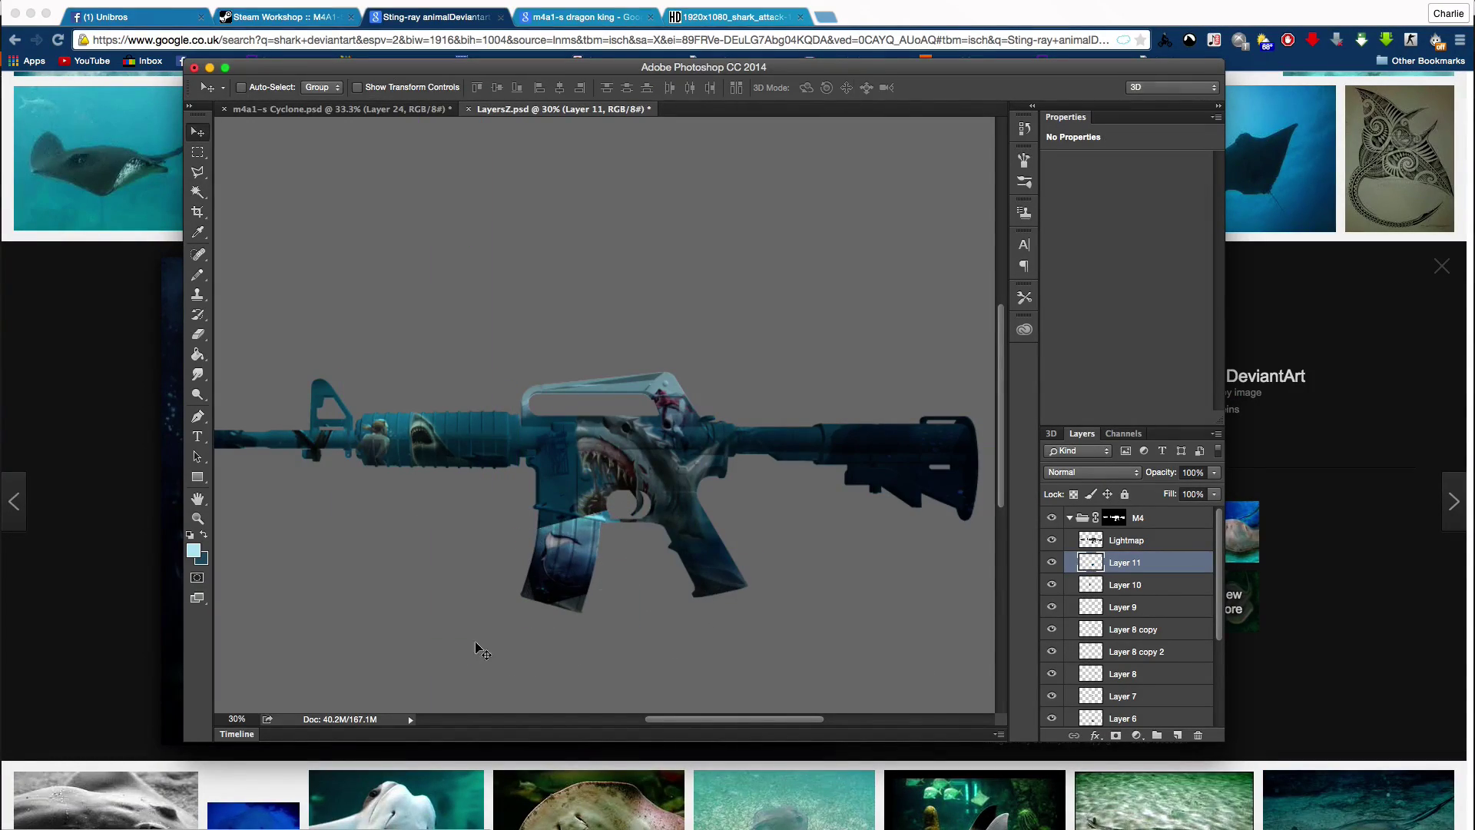
pyautogui.hotkey('ctrl', '+')
pyautogui.hotkey('ctrl', '+')
pyautogui.press('e')
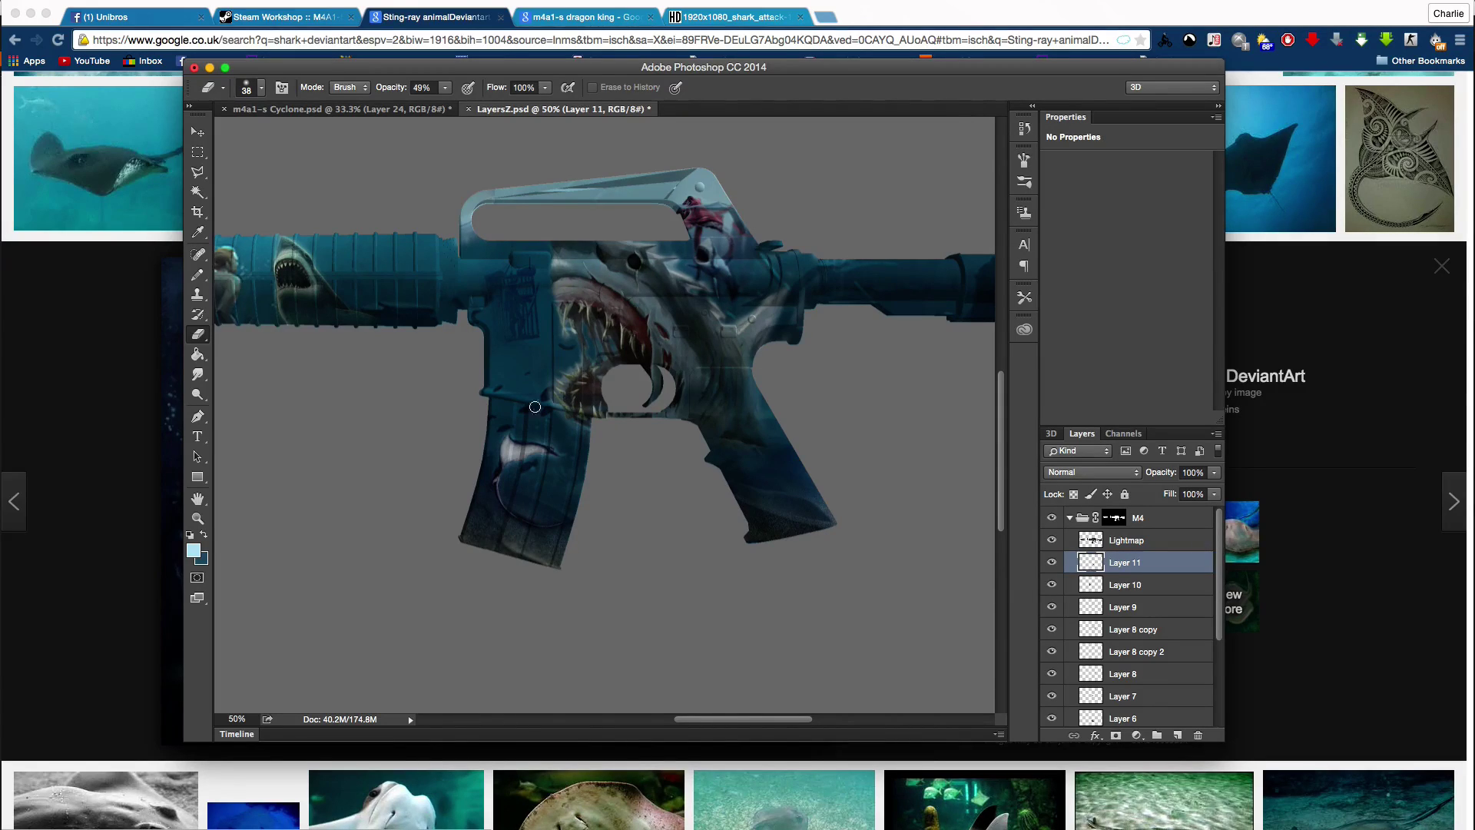
pyautogui.hotkey('ctrl', 'u')
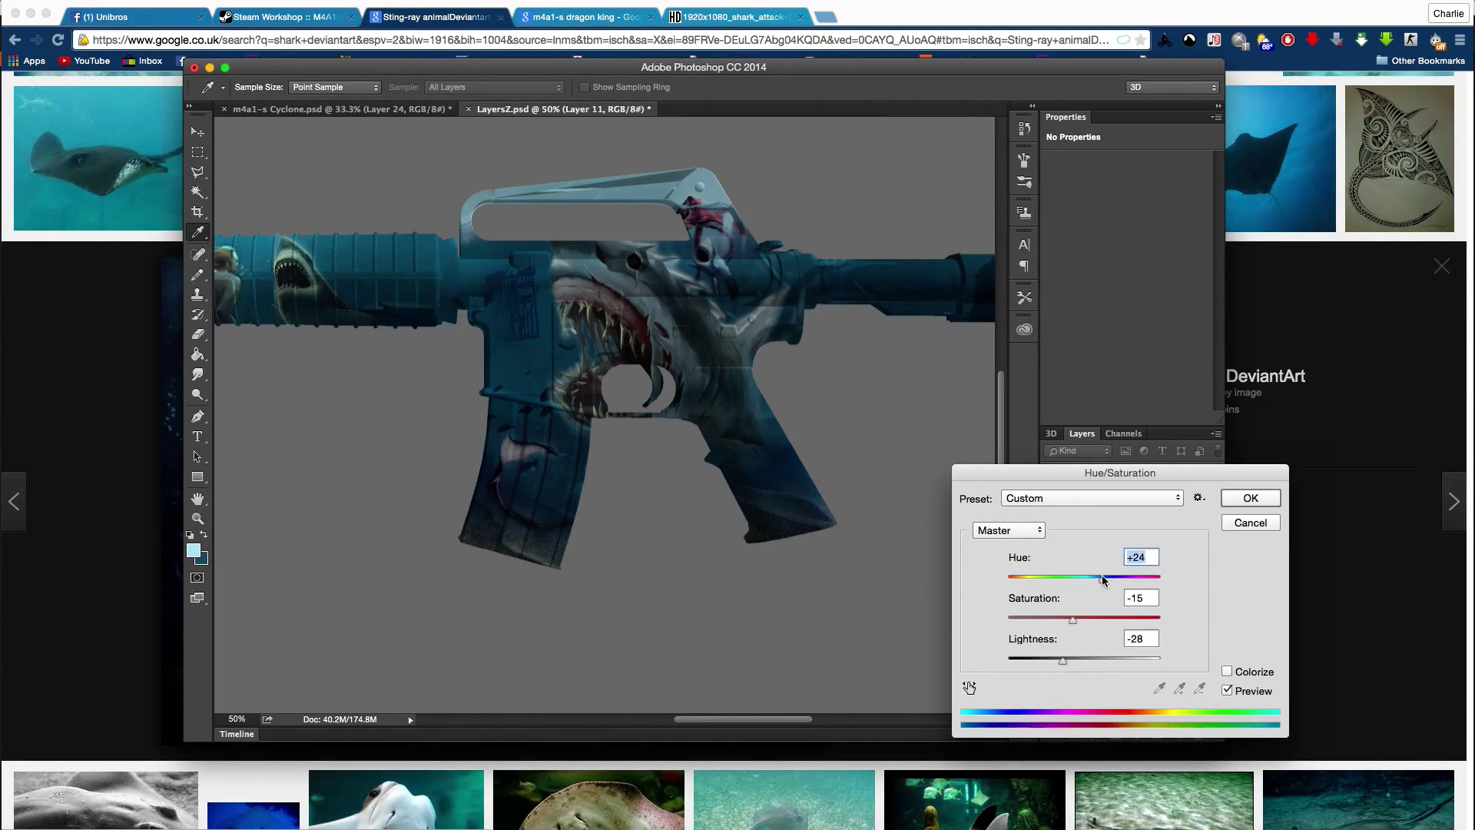
pyautogui.press('Return')
# Step: Erase the piece's edges over the magazine and toggle the shark layer to compare
pyautogui.press('e')
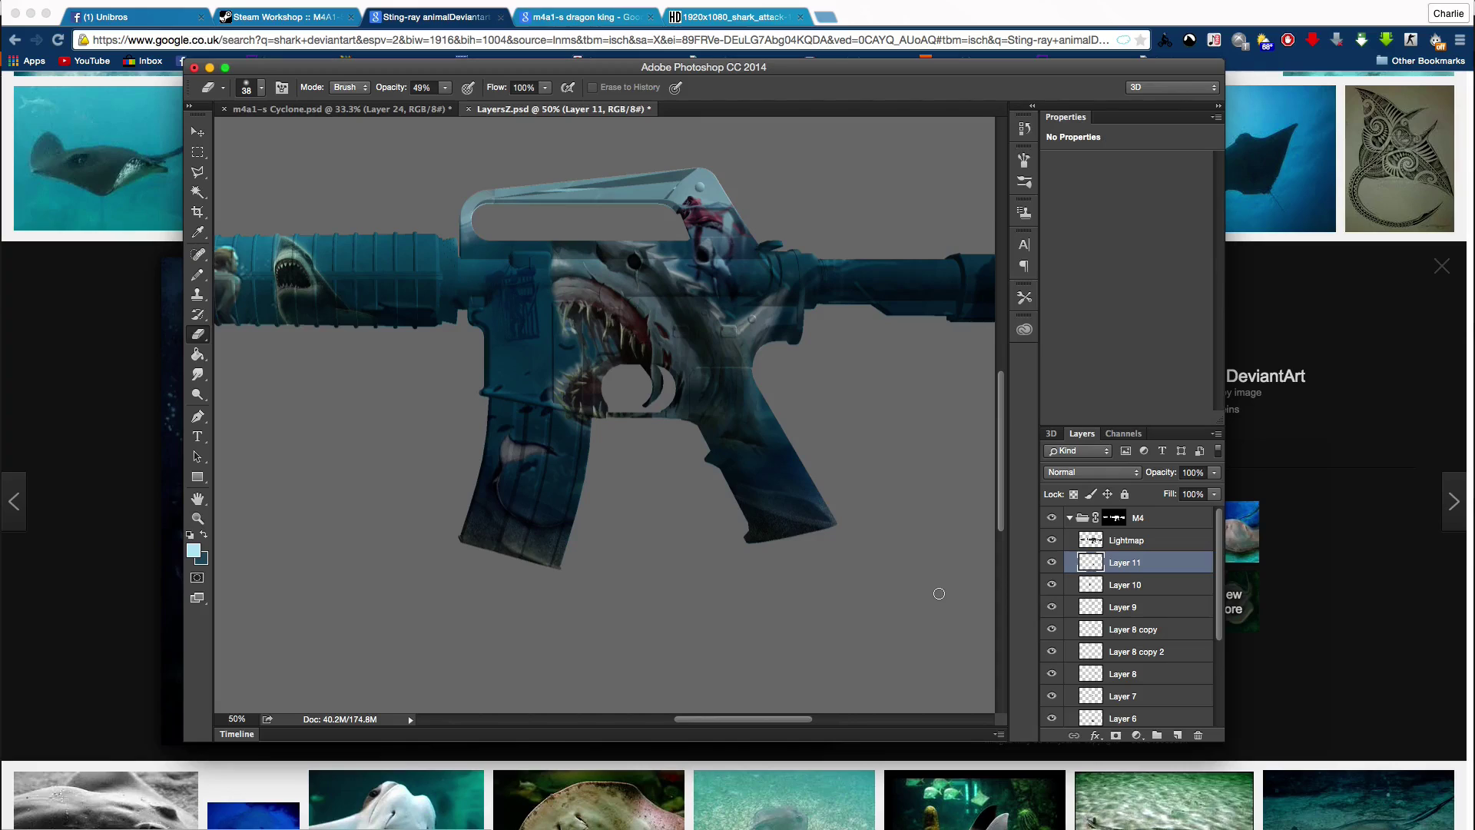
pyautogui.moveTo(538, 441); pyautogui.dragTo(523, 538)
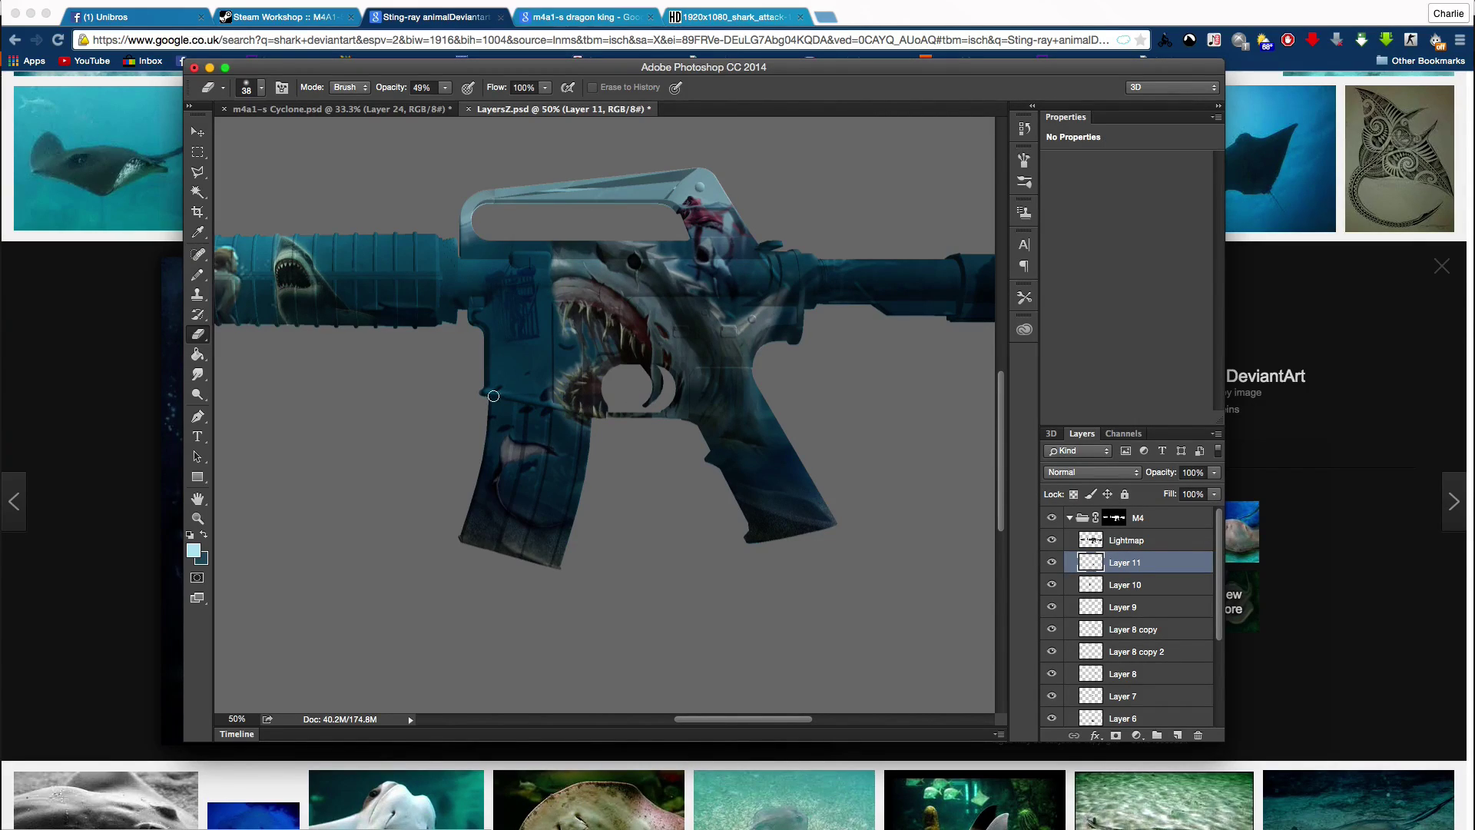
pyautogui.click(1052, 585)
pyautogui.click(1052, 629)
# Step: Select Layer 8 copy 2, then Layer 7, then Layer 5 in the Layers panel
pyautogui.click(1159, 655)
pyautogui.scroll(-1, 1052, 647)
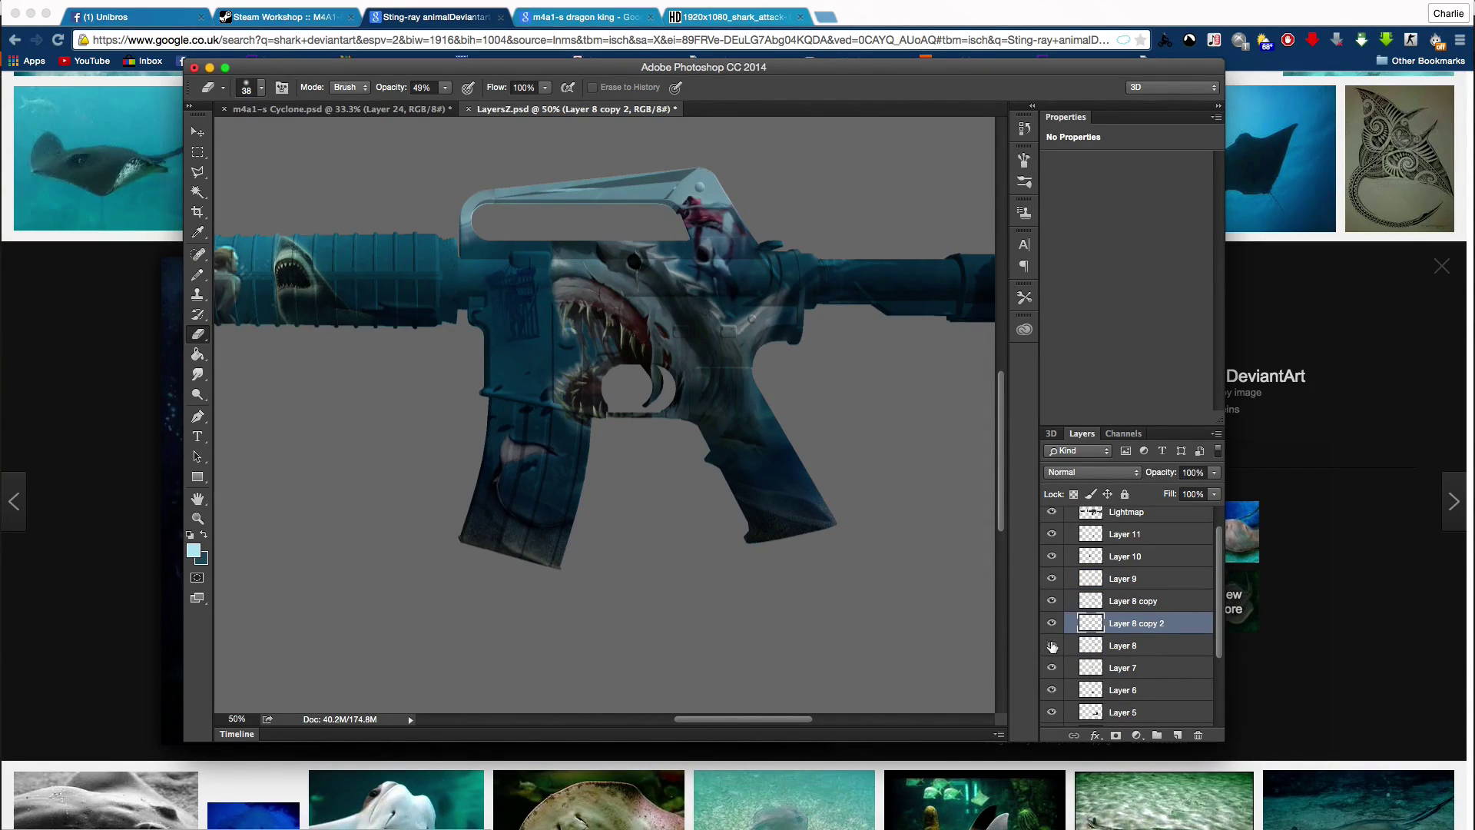
pyautogui.click(1130, 668)
pyautogui.scroll(-2, 1130, 615)
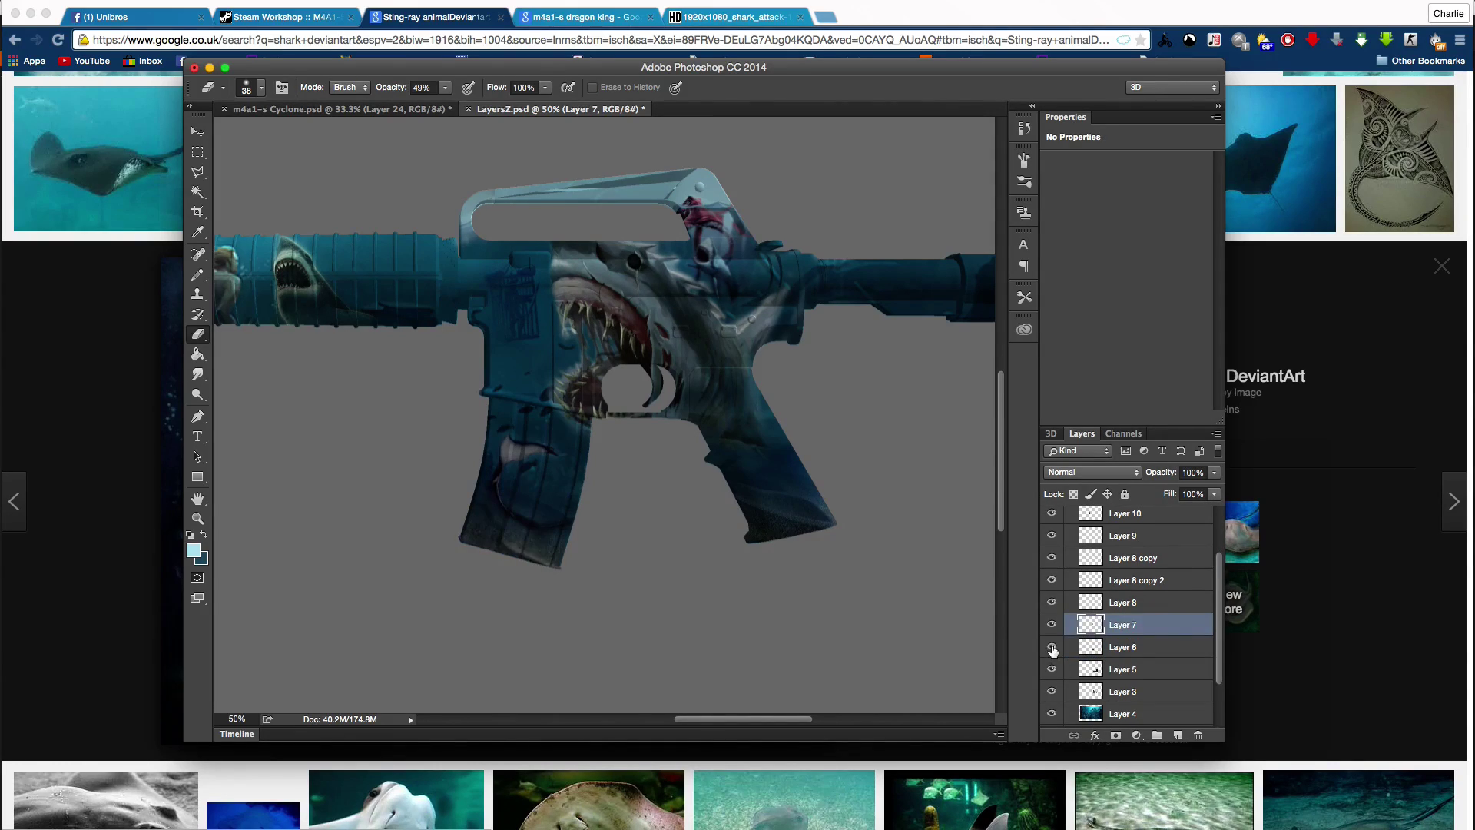
pyautogui.click(1061, 647)
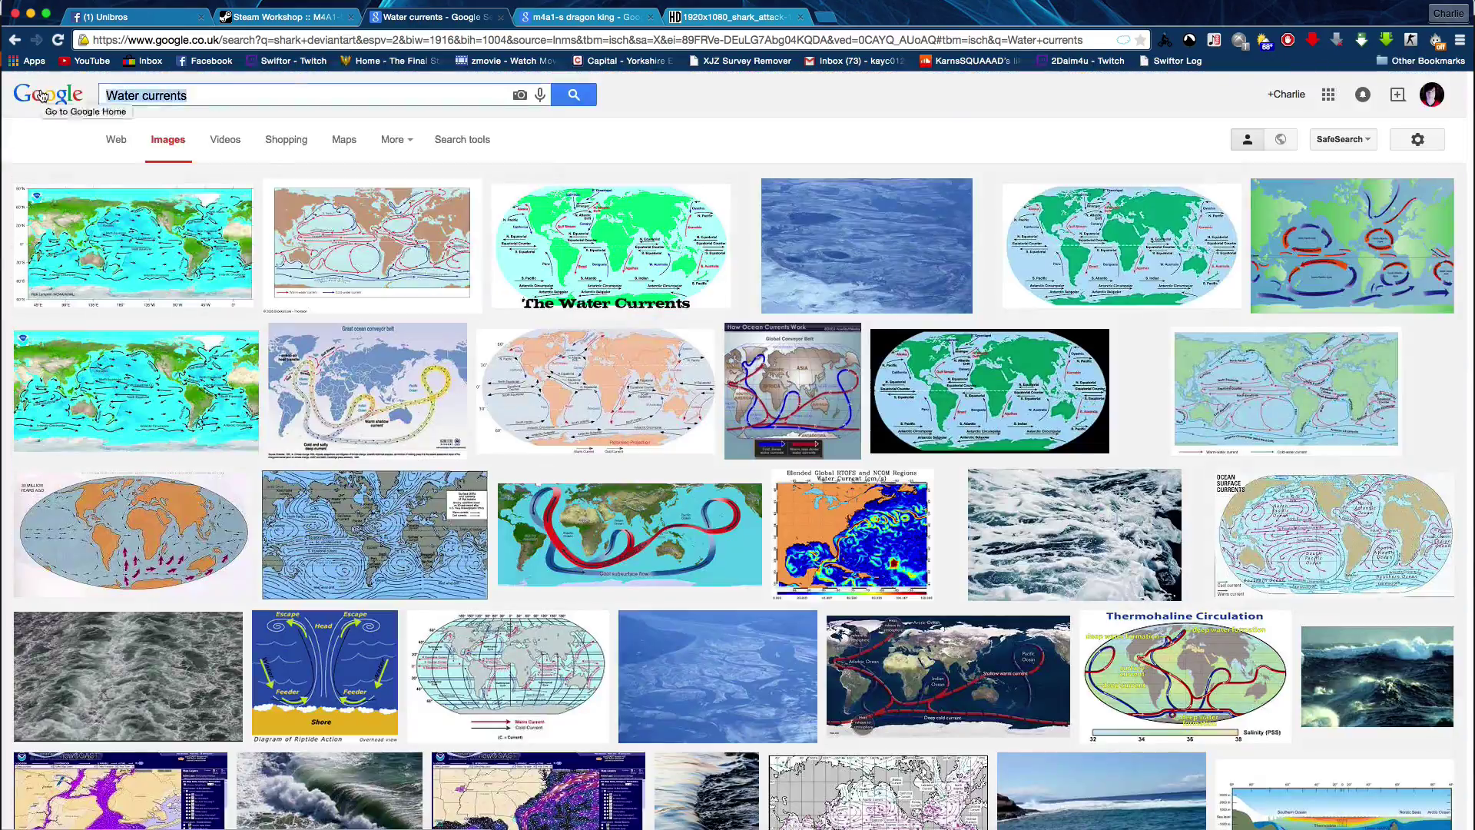
# Step: Search Google Images for 'Tornado of fish' and preview a swirling fish photo
pyautogui.write('fish in a big group')
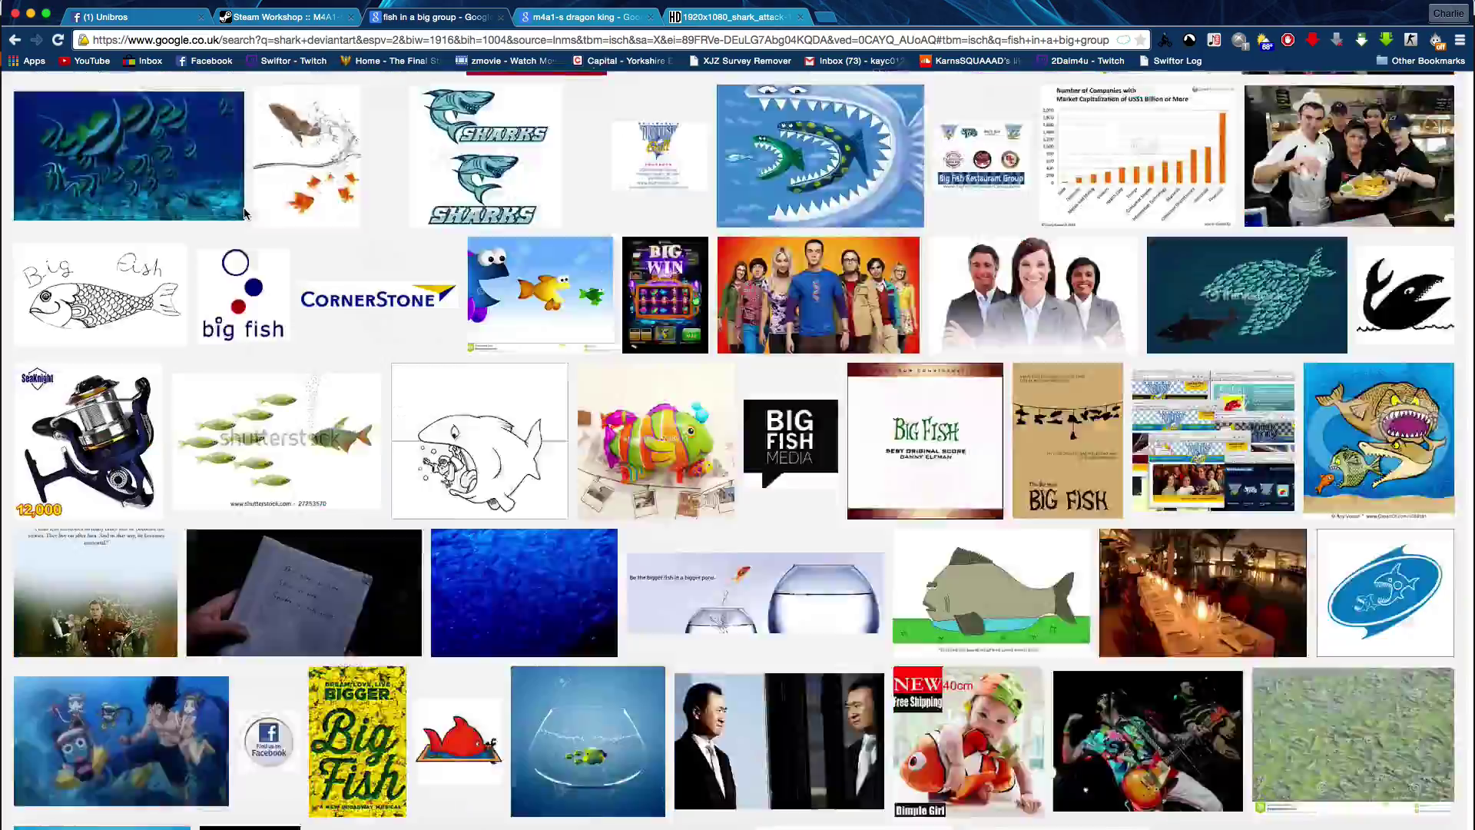
pyautogui.write('shuttle fish')
pyautogui.write('Tornado of fish')
pyautogui.press('Return')
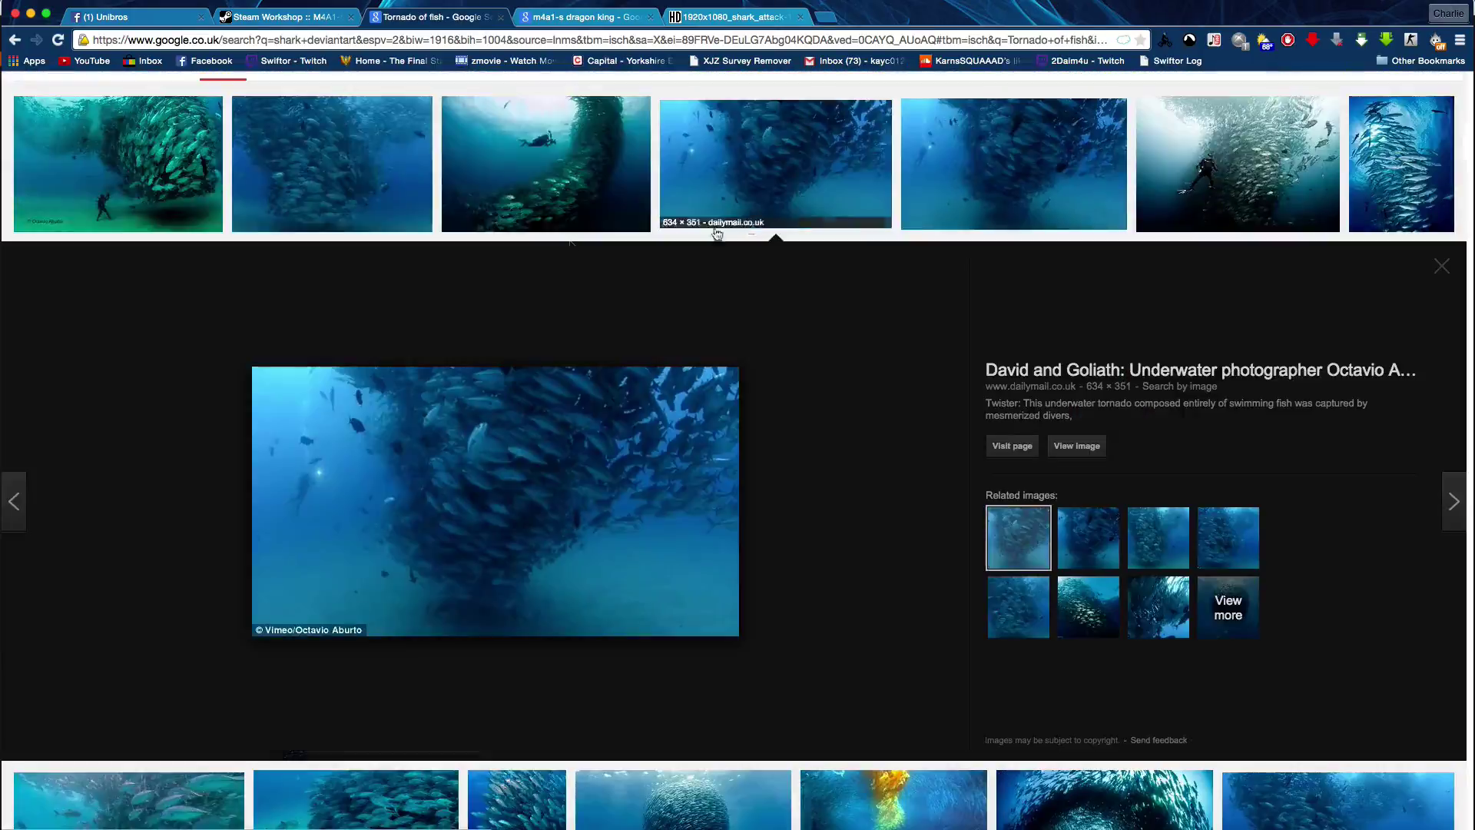
pyautogui.scroll(-5, 569, 243)
pyautogui.click(554, 530)
# Step: Search for 'Pelagic fish' and scroll through the results
pyautogui.write('Pelagic fish')
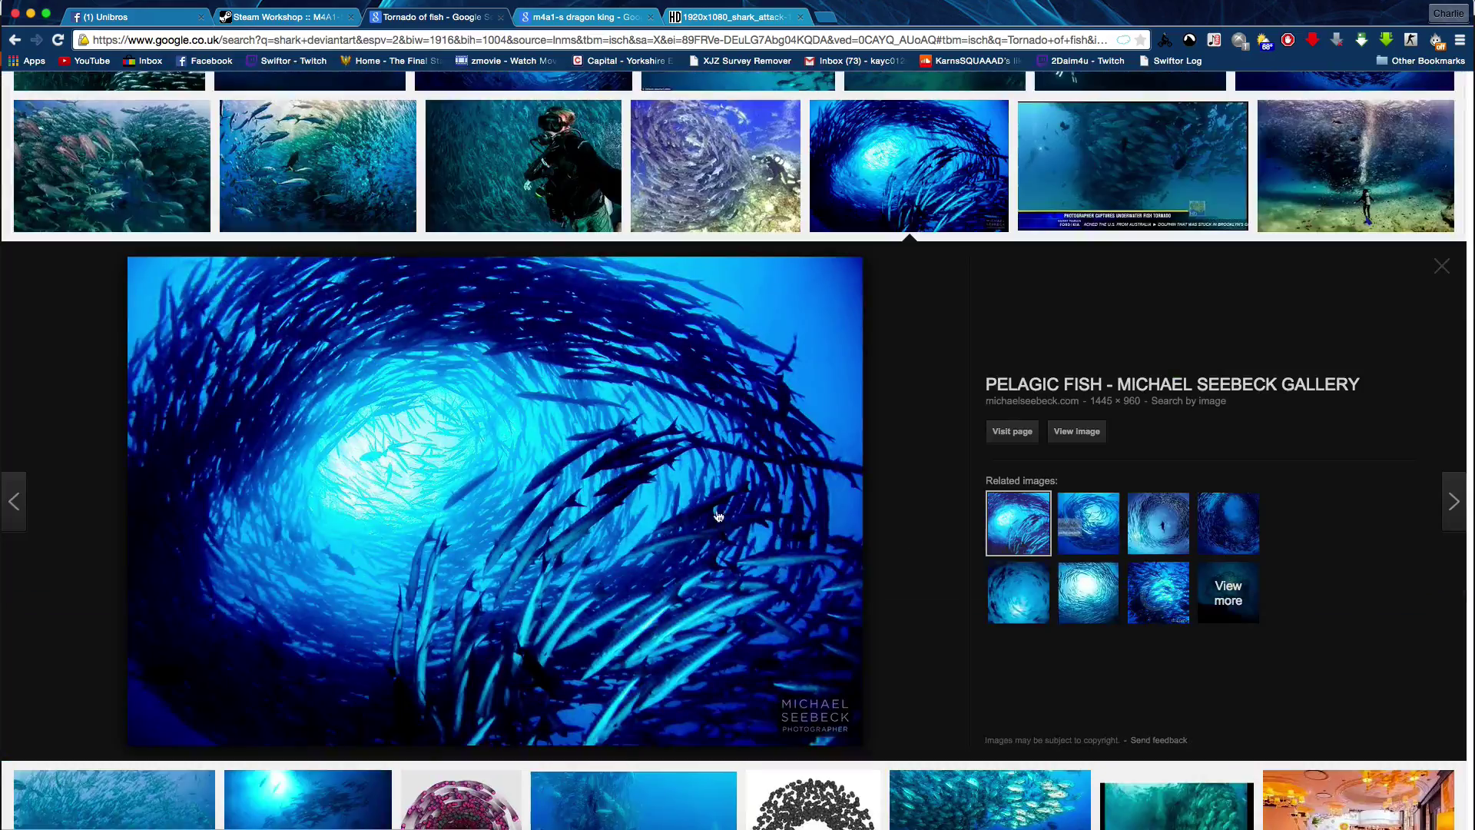
pyautogui.press('Return')
pyautogui.scroll(-5, 292, 281)
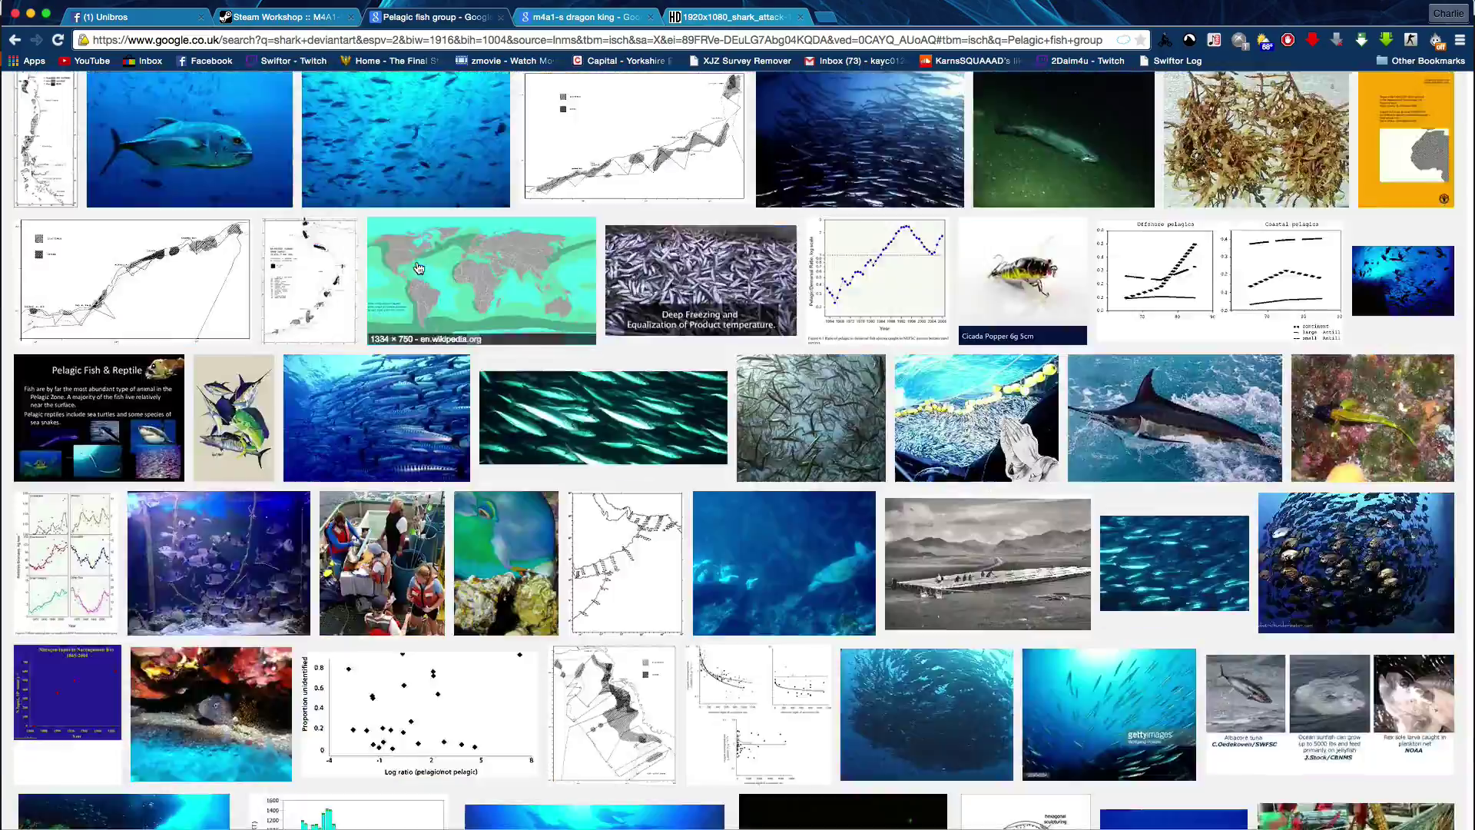
pyautogui.scroll(-5, 476, 287)
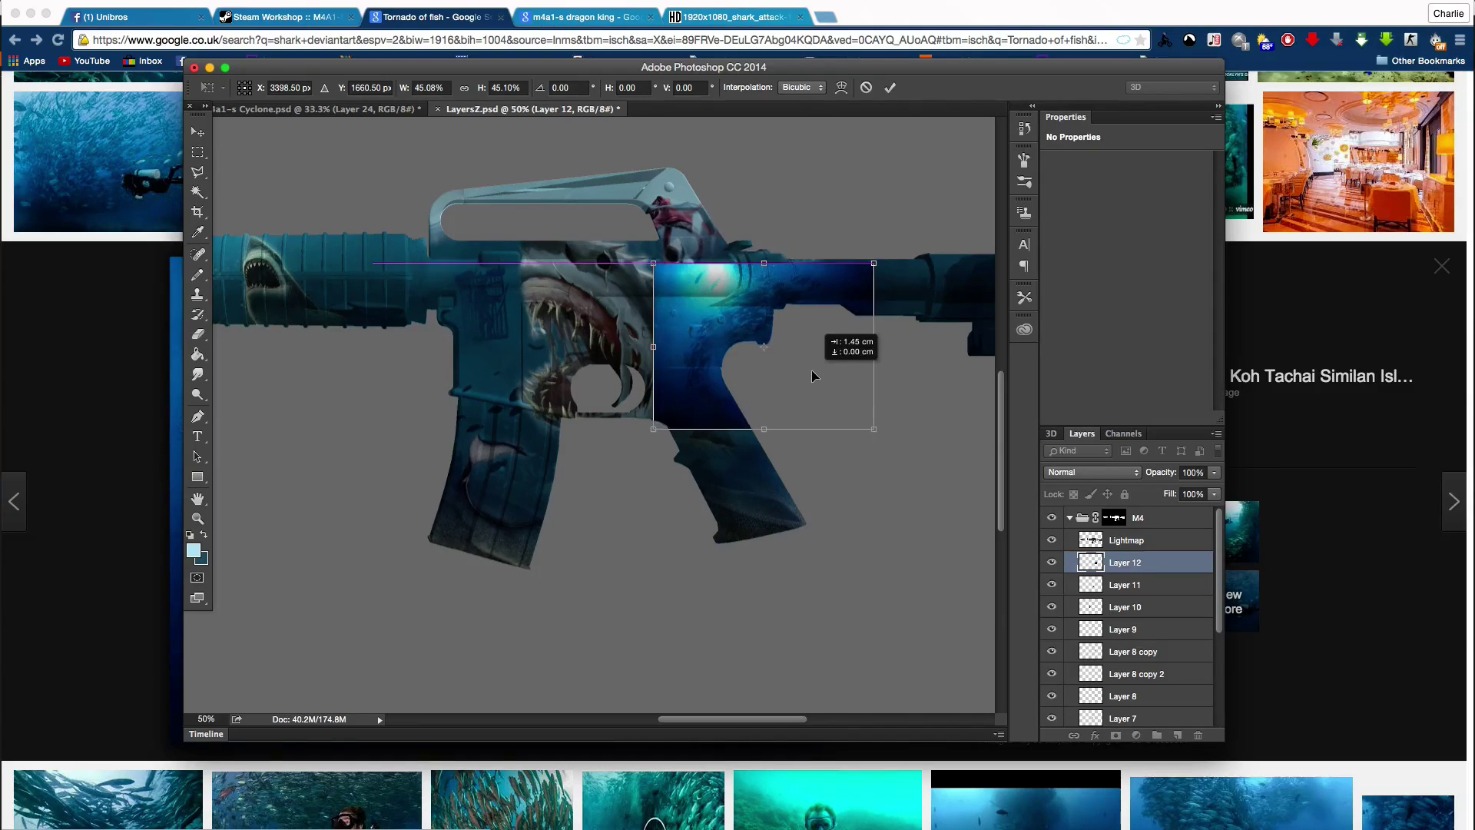
# Step: Place the fish image over the gun body and set the eraser brush size to 130
pyautogui.moveTo(797, 378); pyautogui.dragTo(791, 372)
pyautogui.press('Return')
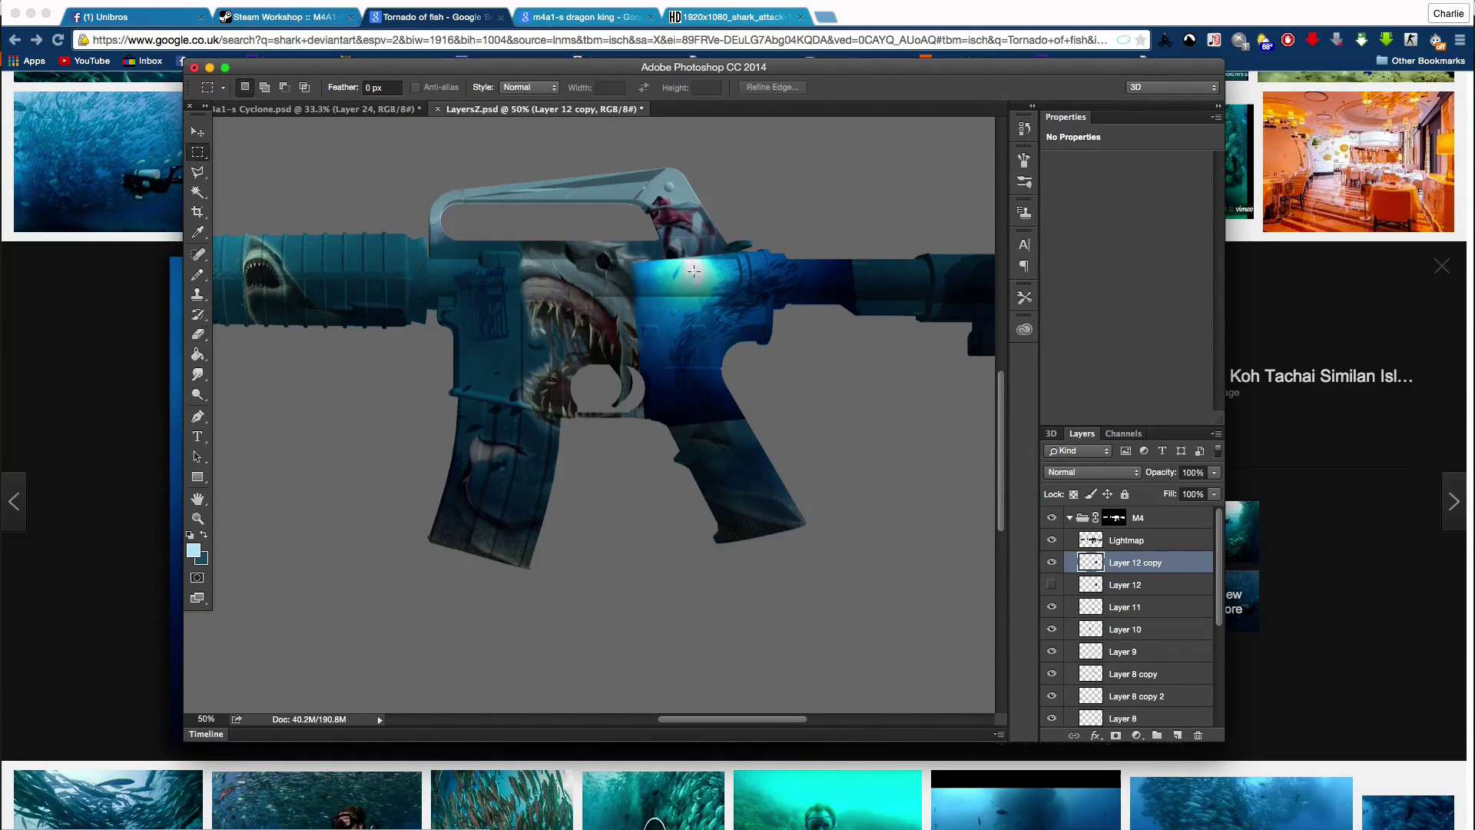
pyautogui.moveTo(841, 429); pyautogui.dragTo(845, 431)
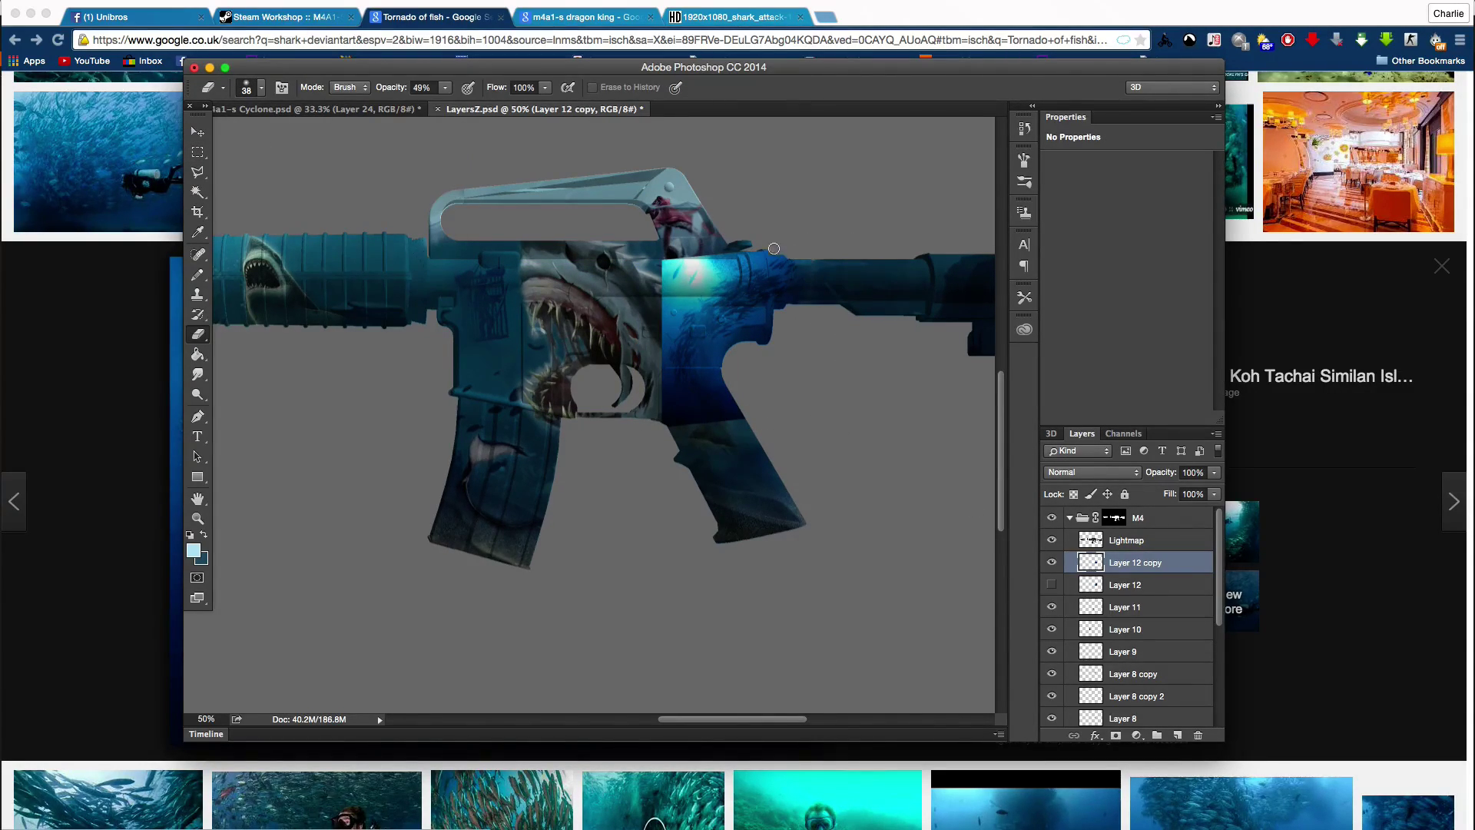
pyautogui.click(261, 86)
pyautogui.write('130')
pyautogui.press('Return')
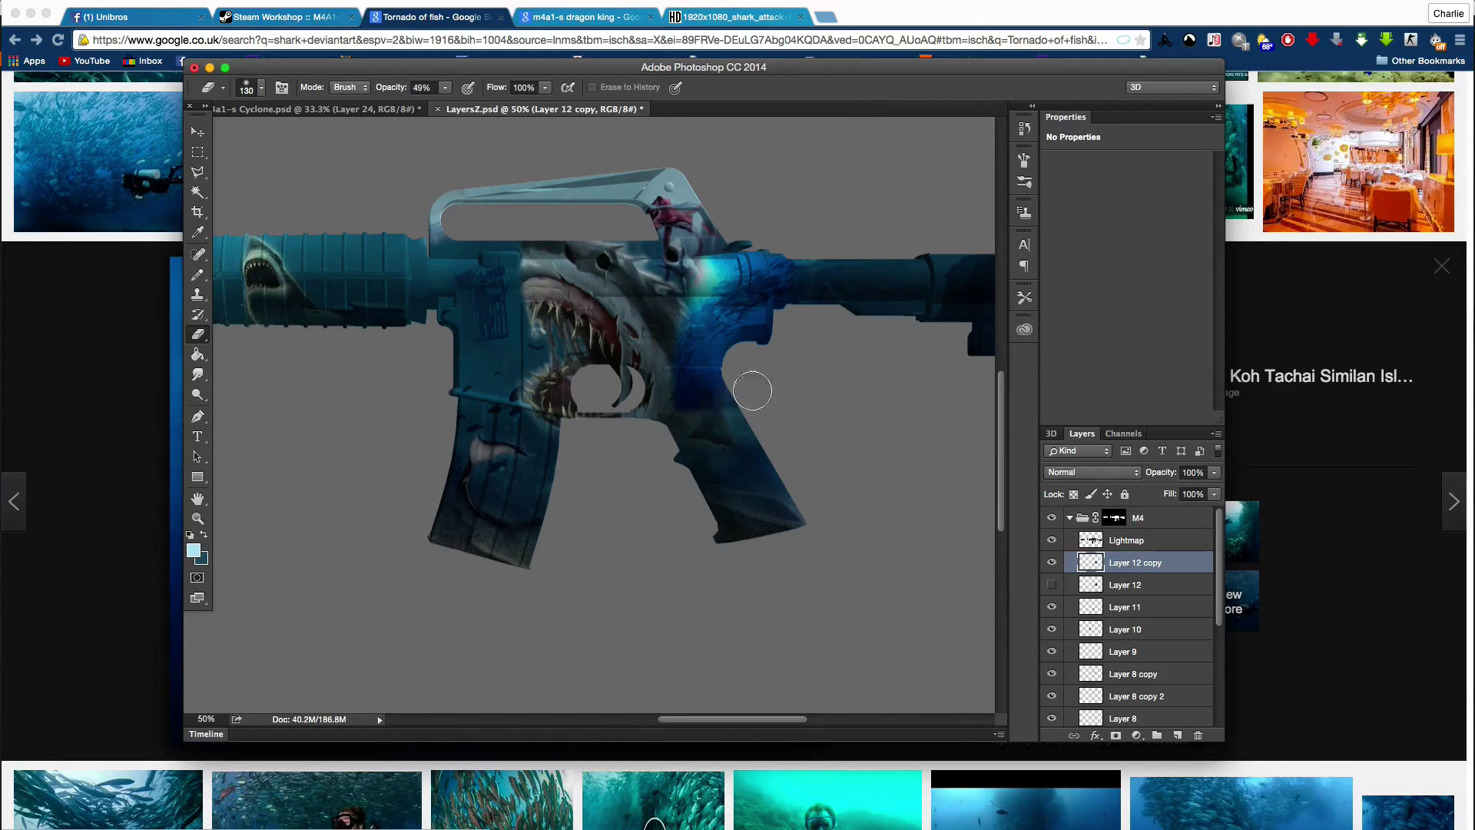
# Step: Move Layer 12 copy between Layer 3 and Layer 4 and boost its saturation
pyautogui.moveTo(1131, 644)
pyautogui.mouseDown()
pyautogui.moveTo(1133, 615)
pyautogui.moveTo(1119, 621)
pyautogui.mouseUp()
pyautogui.click(198, 9)
pyautogui.click(476, 139)
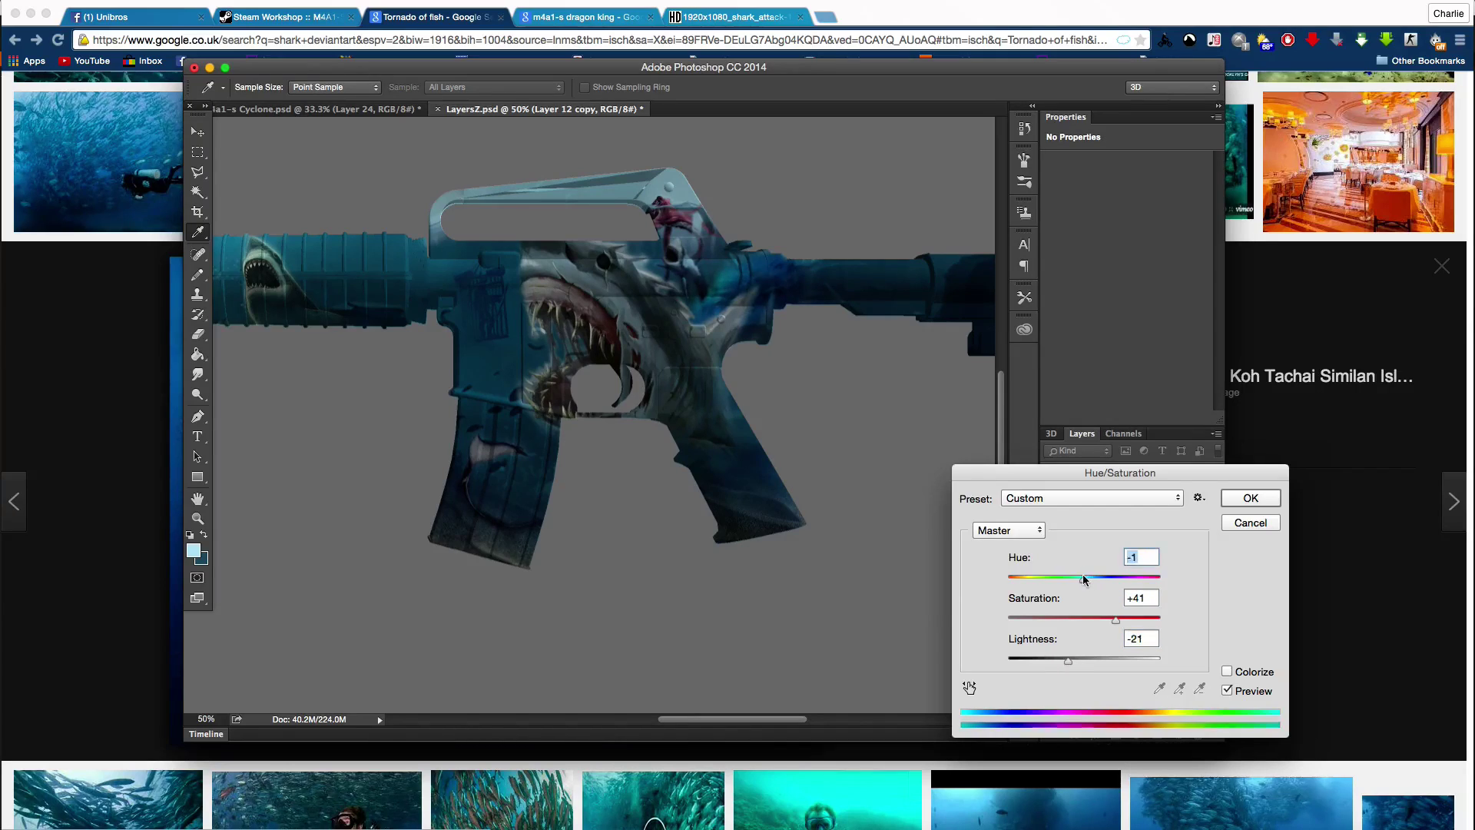
pyautogui.click(1275, 500)
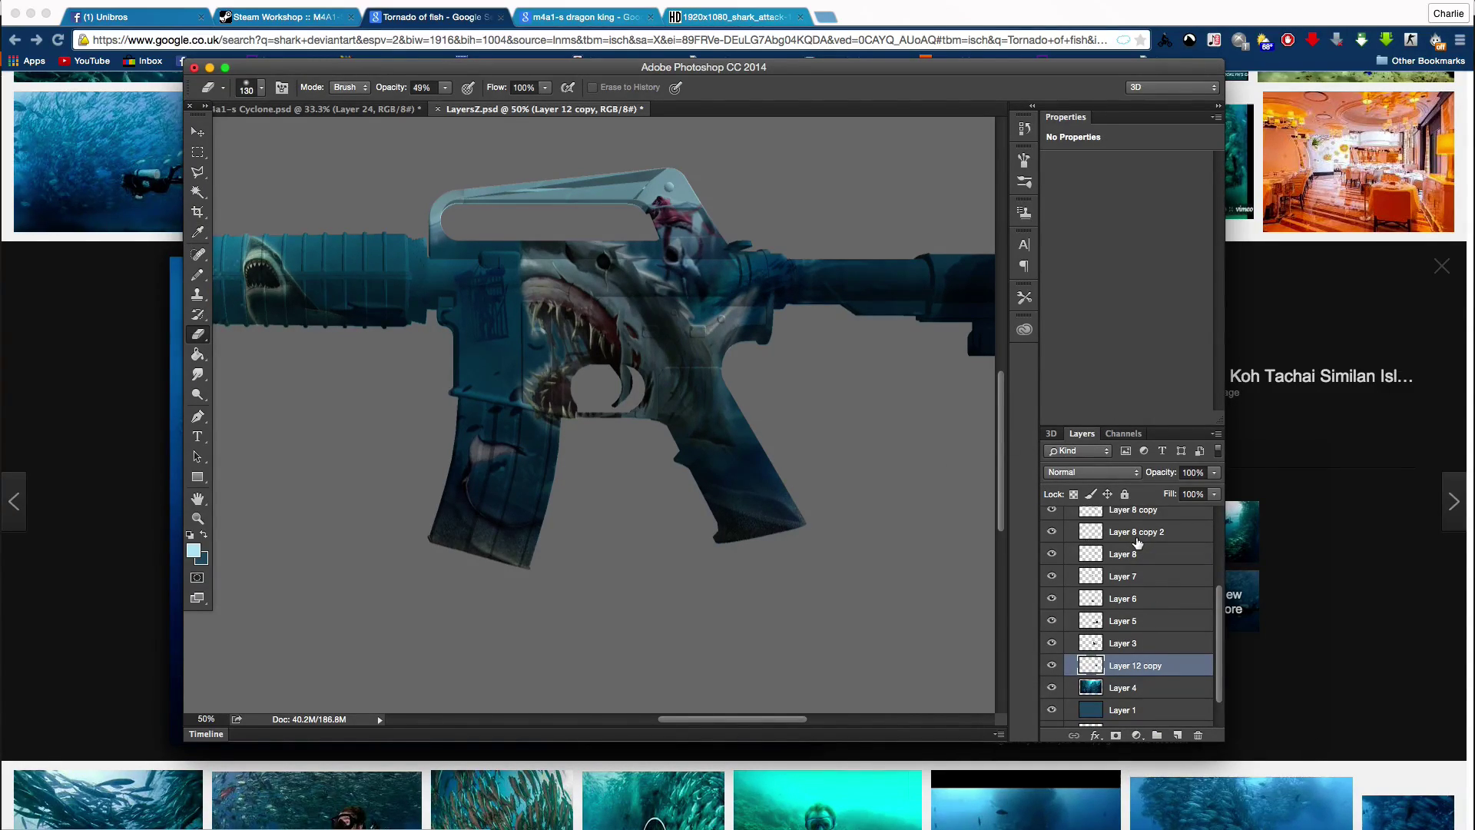
# Step: Move the fish image onto the gun stock and rotate it along the stock
pyautogui.hscroll(5, 599, 384)
pyautogui.press('v')
pyautogui.moveTo(730, 323); pyautogui.dragTo(691, 323)
pyautogui.moveTo(647, 200)
pyautogui.mouseDown()
pyautogui.moveTo(768, 209)
pyautogui.moveTo(645, 207)
pyautogui.mouseUp()
pyautogui.press('Return')
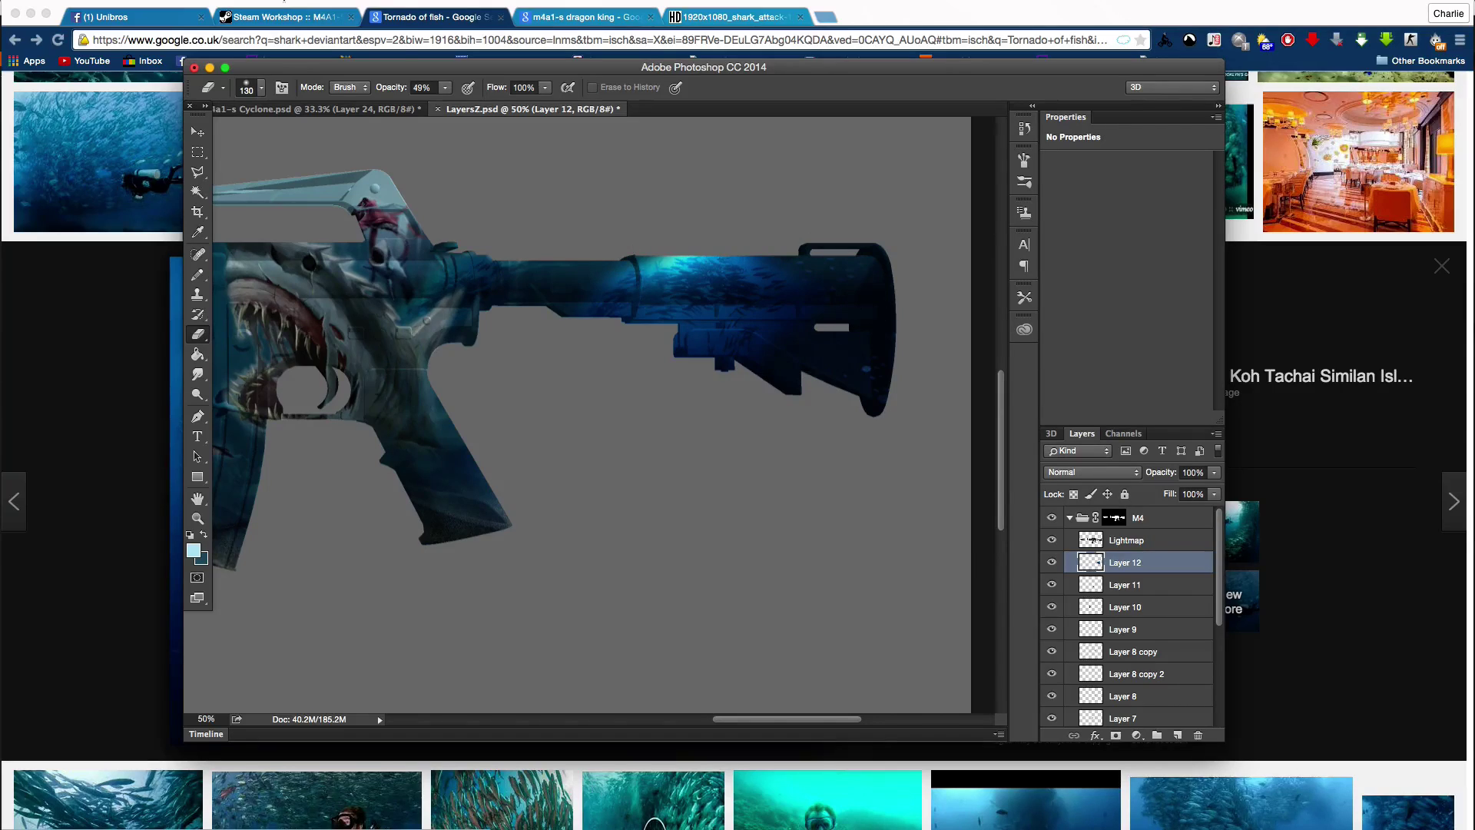
# Step: Darken the fish image on the stock with Hue/Saturation and pan to review the rifle
pyautogui.hotkey('ctrl', 'u')
pyautogui.moveTo(1085, 576); pyautogui.dragTo(1091, 578)
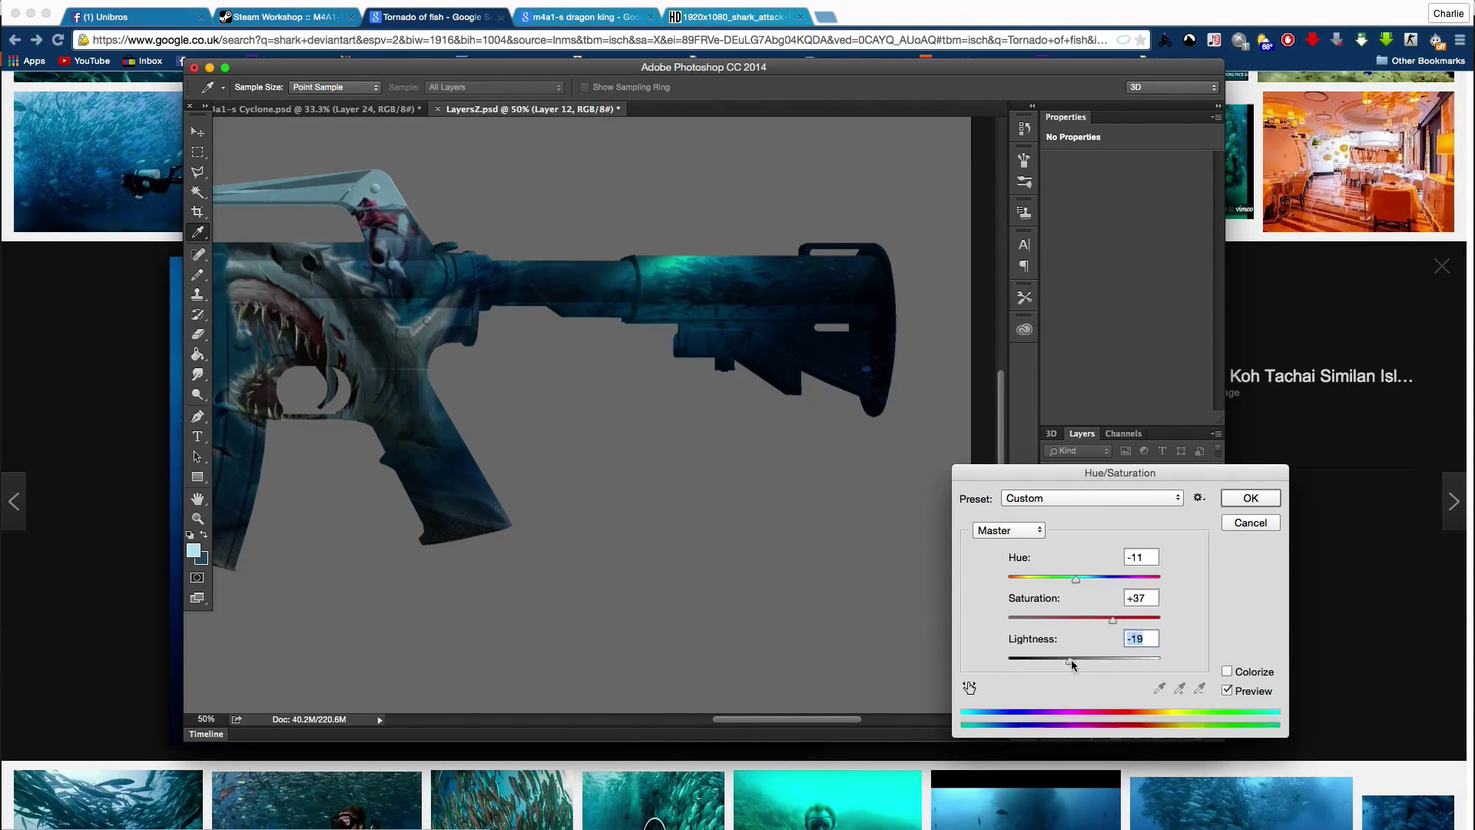
pyautogui.press('Return')
pyautogui.press('e')
pyautogui.hscroll(-2, 795, 698)
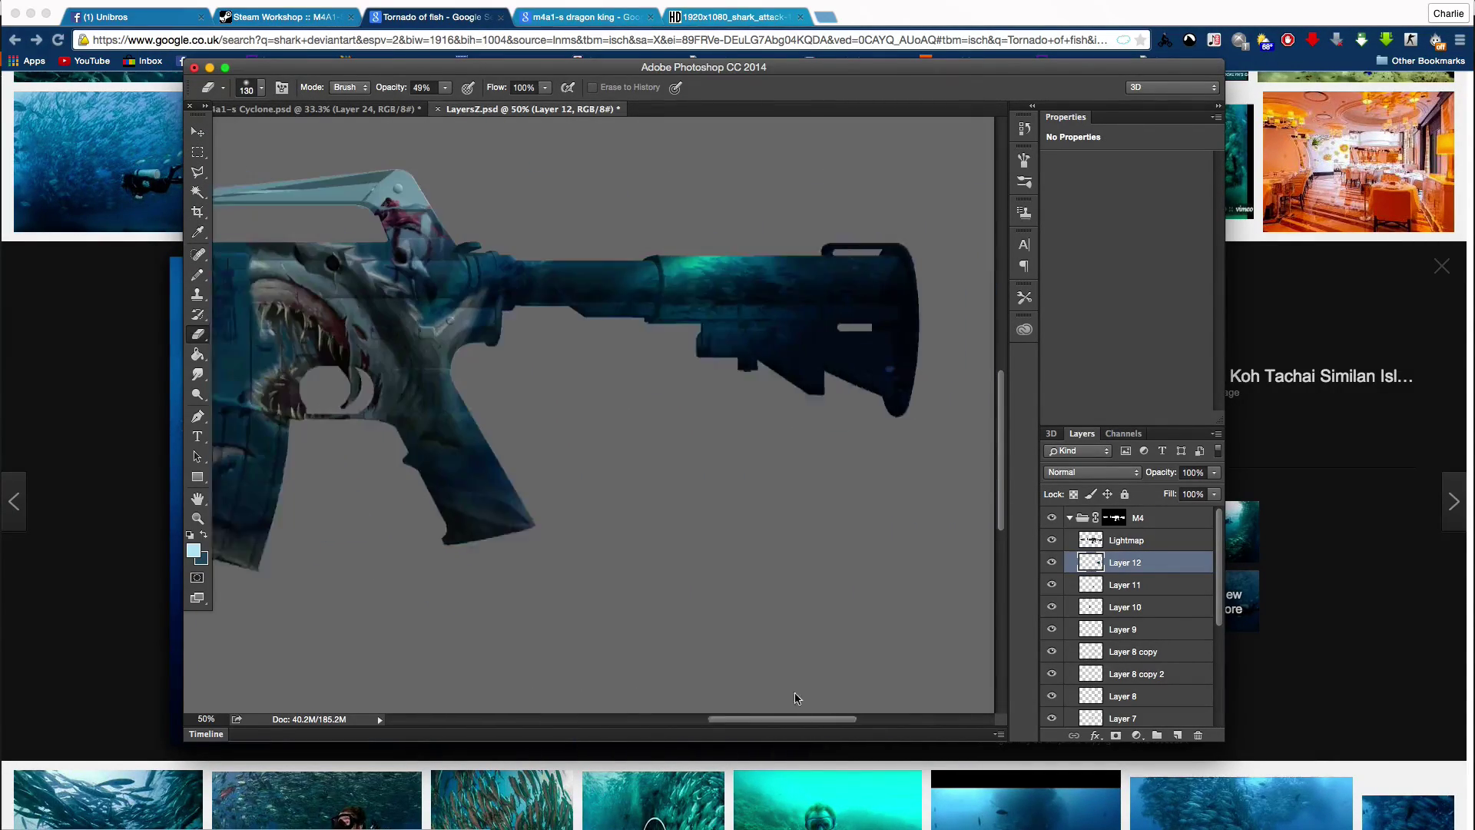
pyautogui.hscroll(-2, 795, 697)
pyautogui.hscroll(2, 806, 699)
pyautogui.hscroll(3, 822, 703)
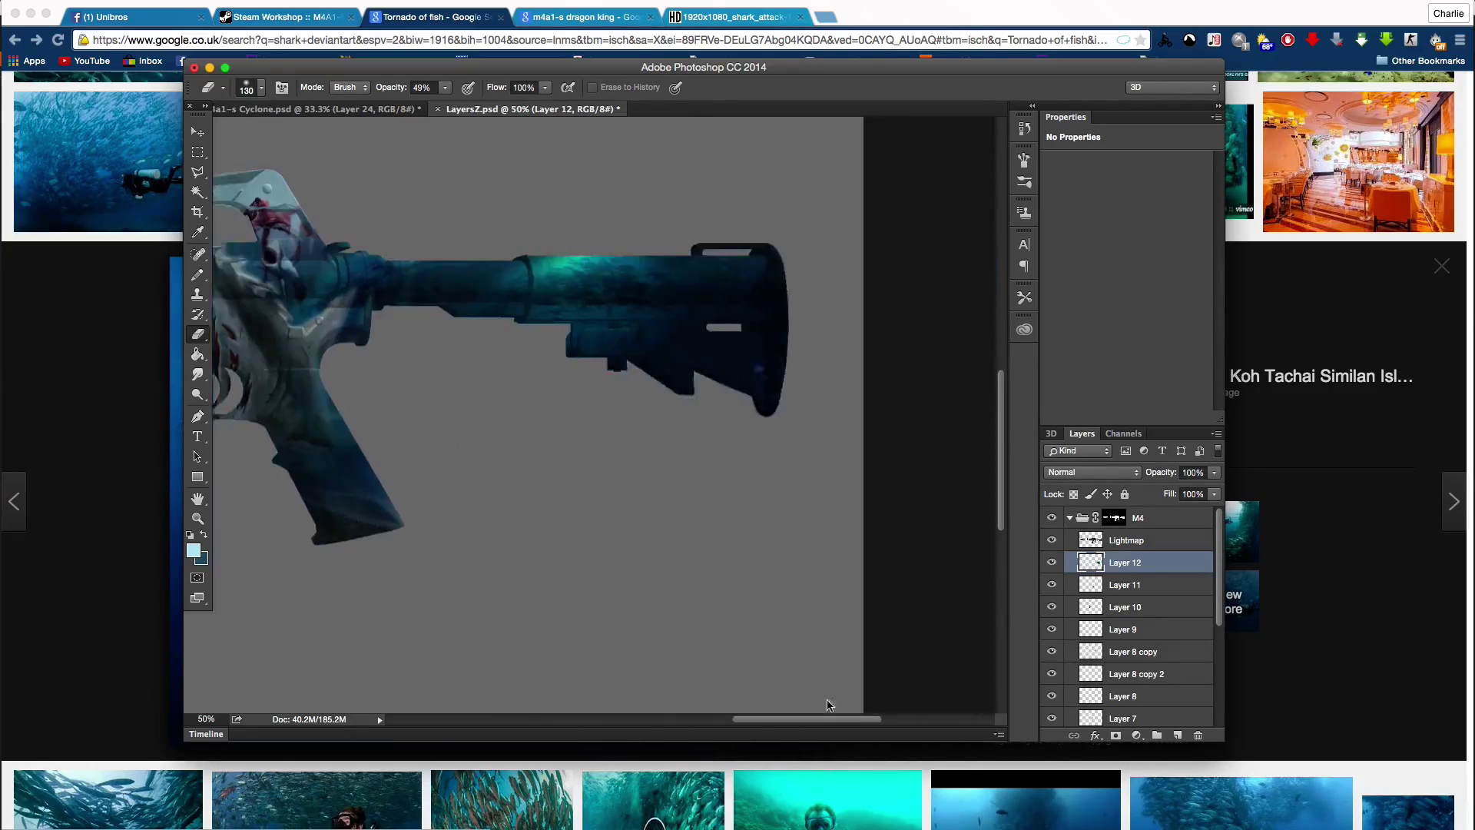
pyautogui.hscroll(-2, 828, 705)
pyautogui.hscroll(-5, 768, 676)
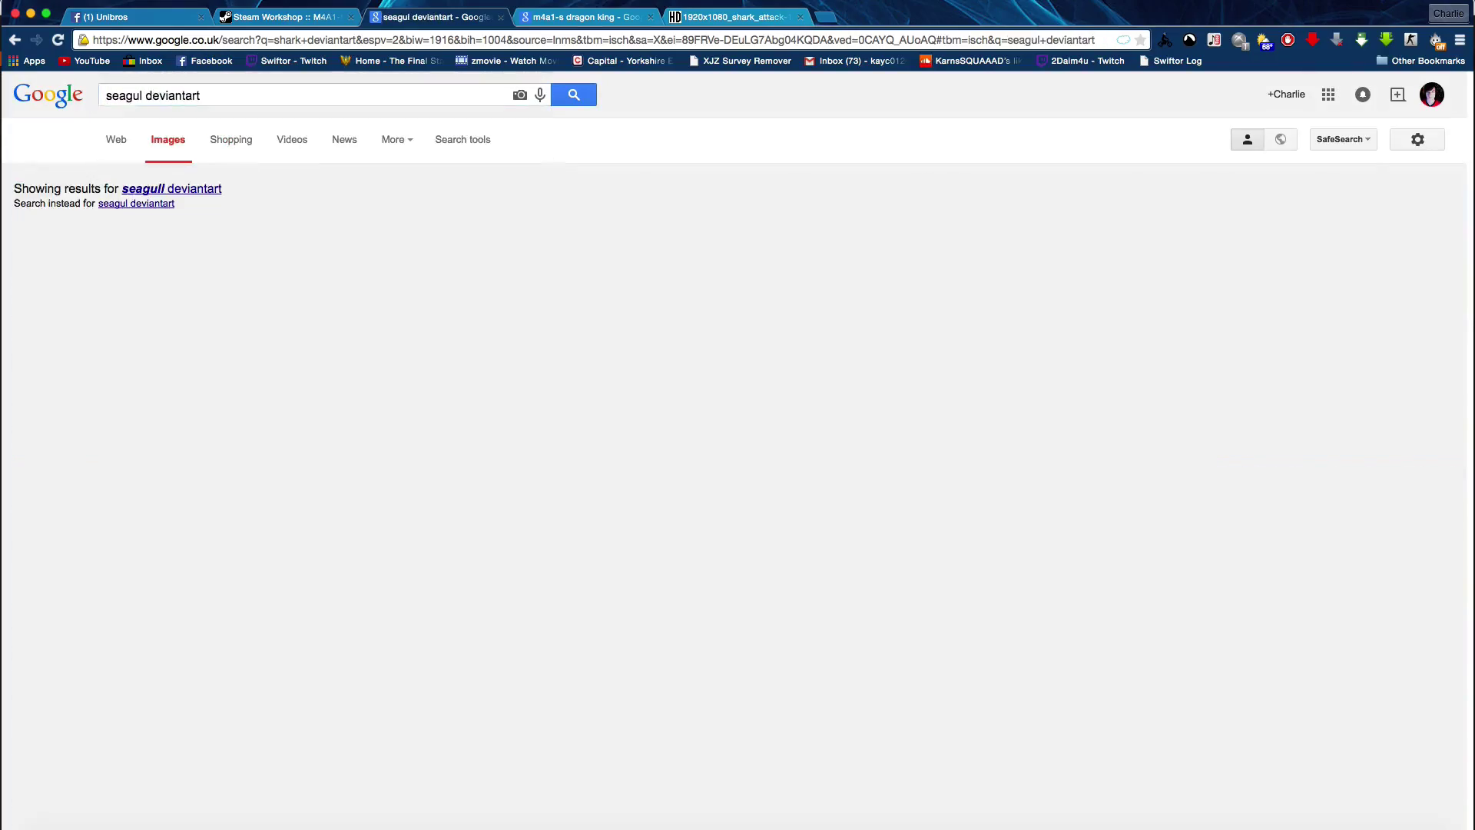
# Step: Place the resized seagull image and zoom to 100% on the rifle's top
pyautogui.scroll(-2, 128, 548)
pyautogui.scroll(-8, 128, 548)
pyautogui.scroll(-4, 129, 548)
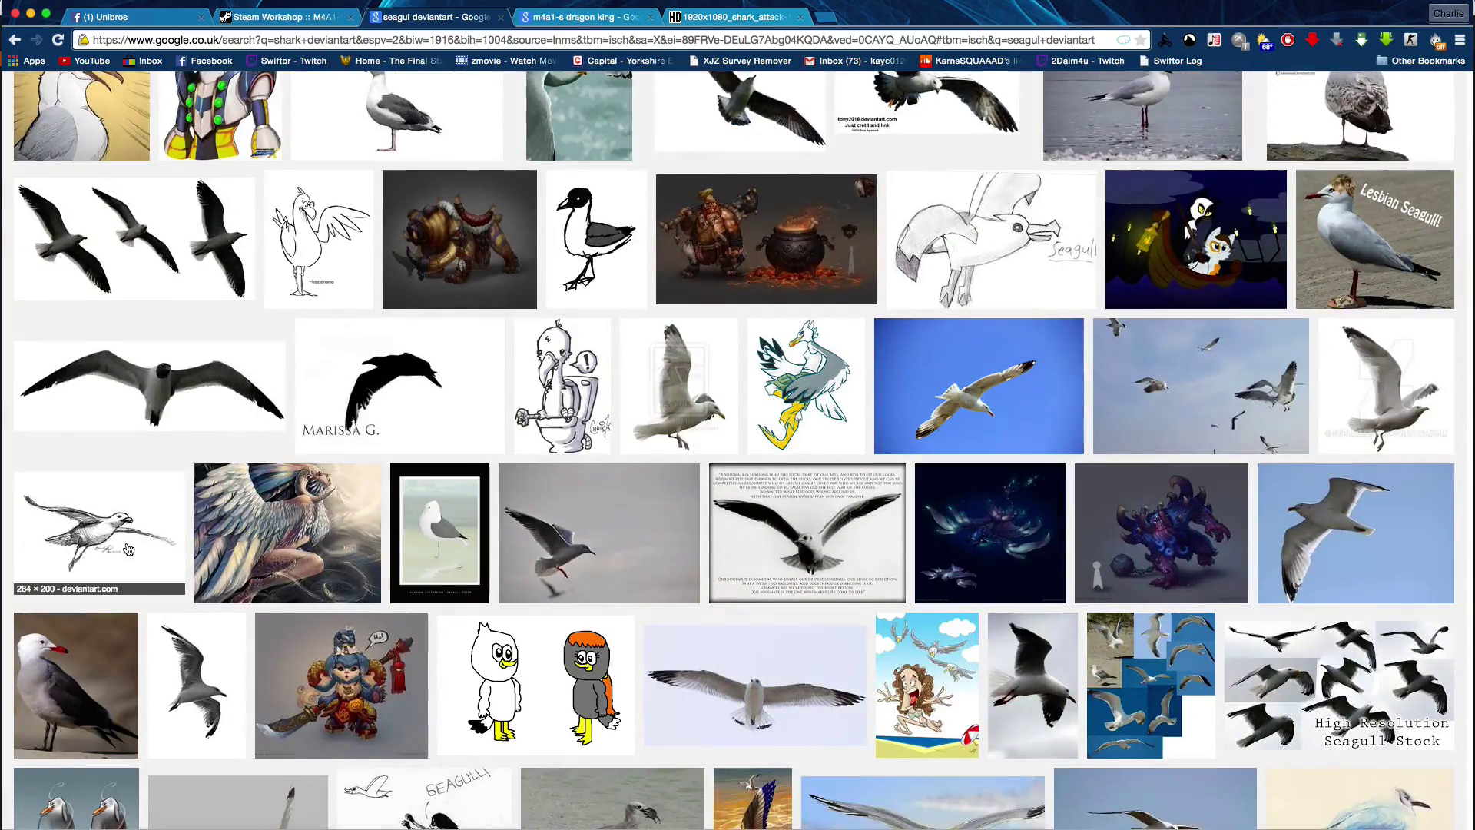
pyautogui.click(128, 548)
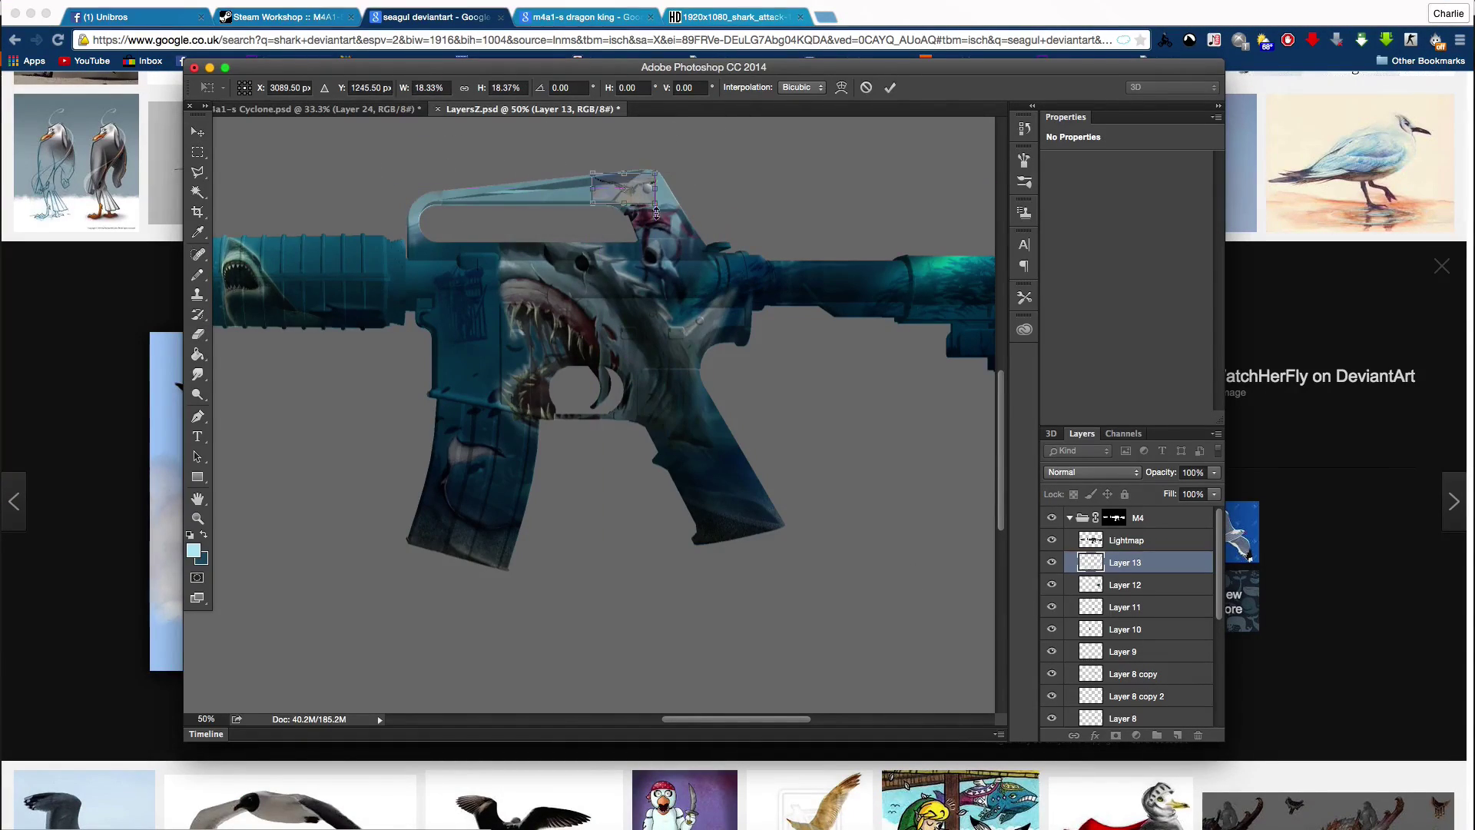
pyautogui.press('Return')
pyautogui.write('100')
pyautogui.press('Return')
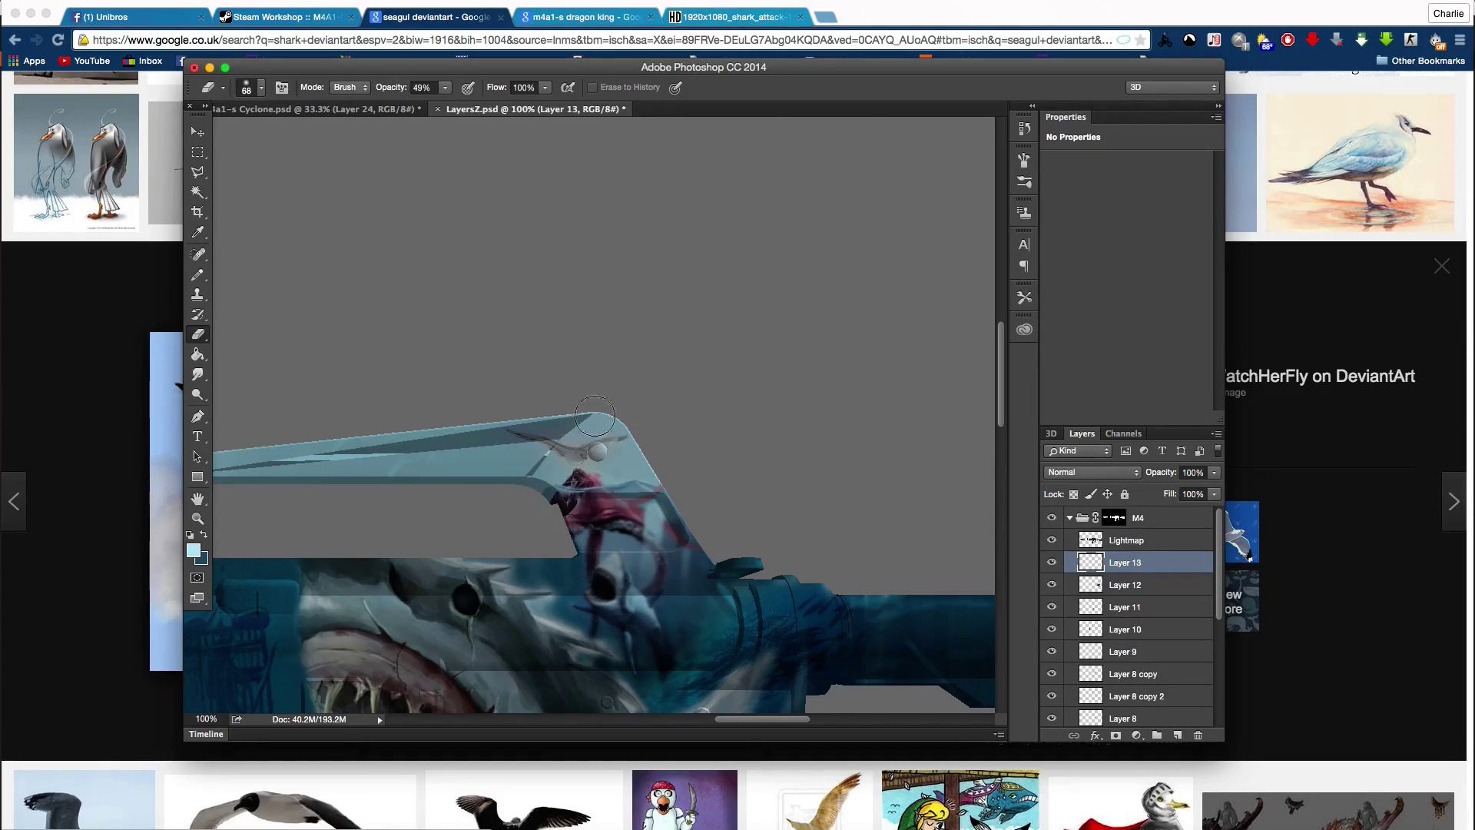
# Step: Search Google Images for 'cloud render' and copy a cloud image
pyautogui.press('super+Tab')
pyautogui.click(231, 95)
pyautogui.write('cloud render')
pyautogui.press('Return')
pyautogui.click(449, 283)
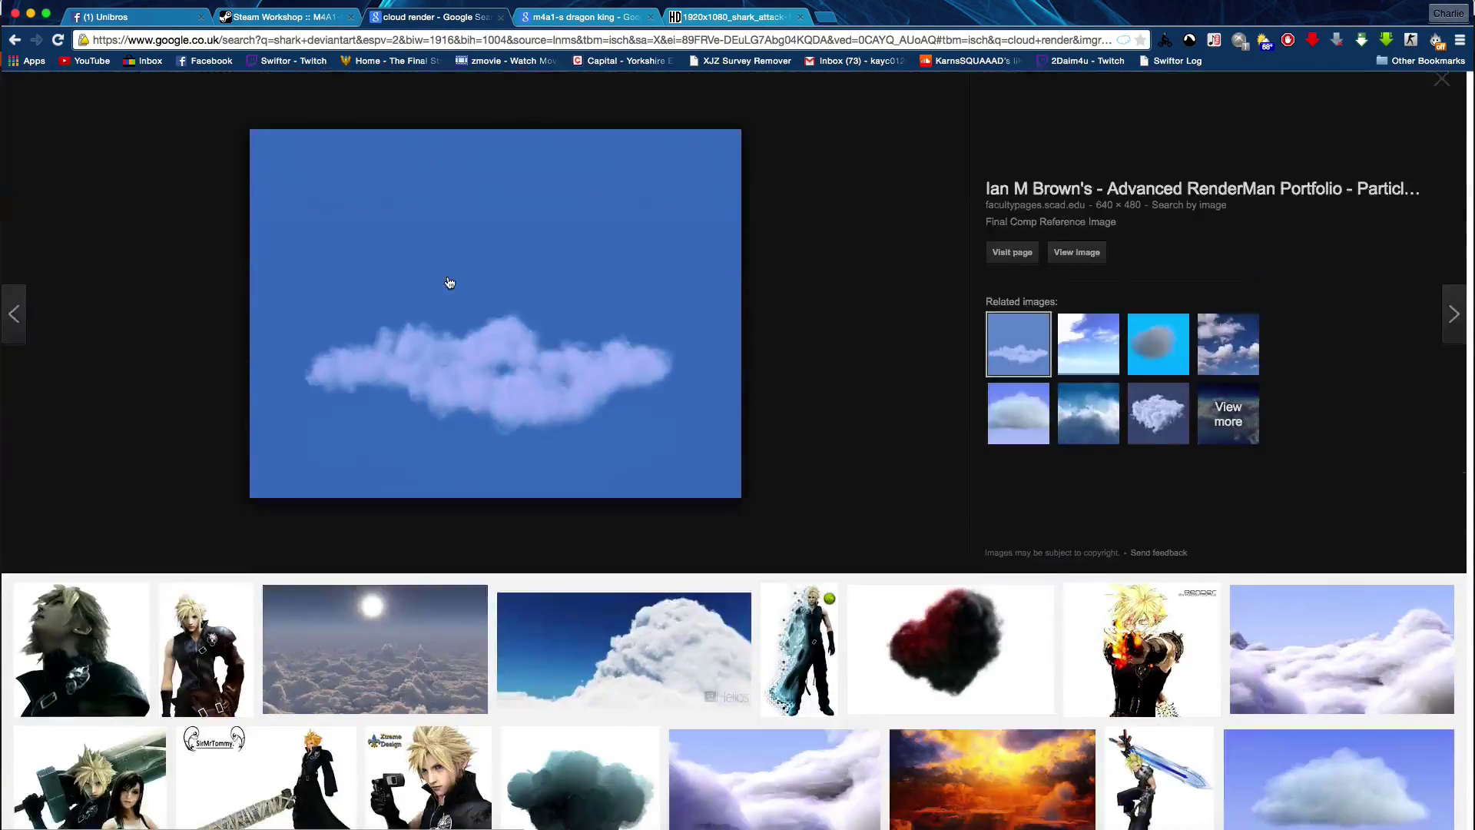
pyautogui.rightClick(477, 269)
pyautogui.click(543, 382)
# Step: Move the pasted cloud onto the carry handle and lighten it with Hue/Saturation
pyautogui.press('super+Tab')
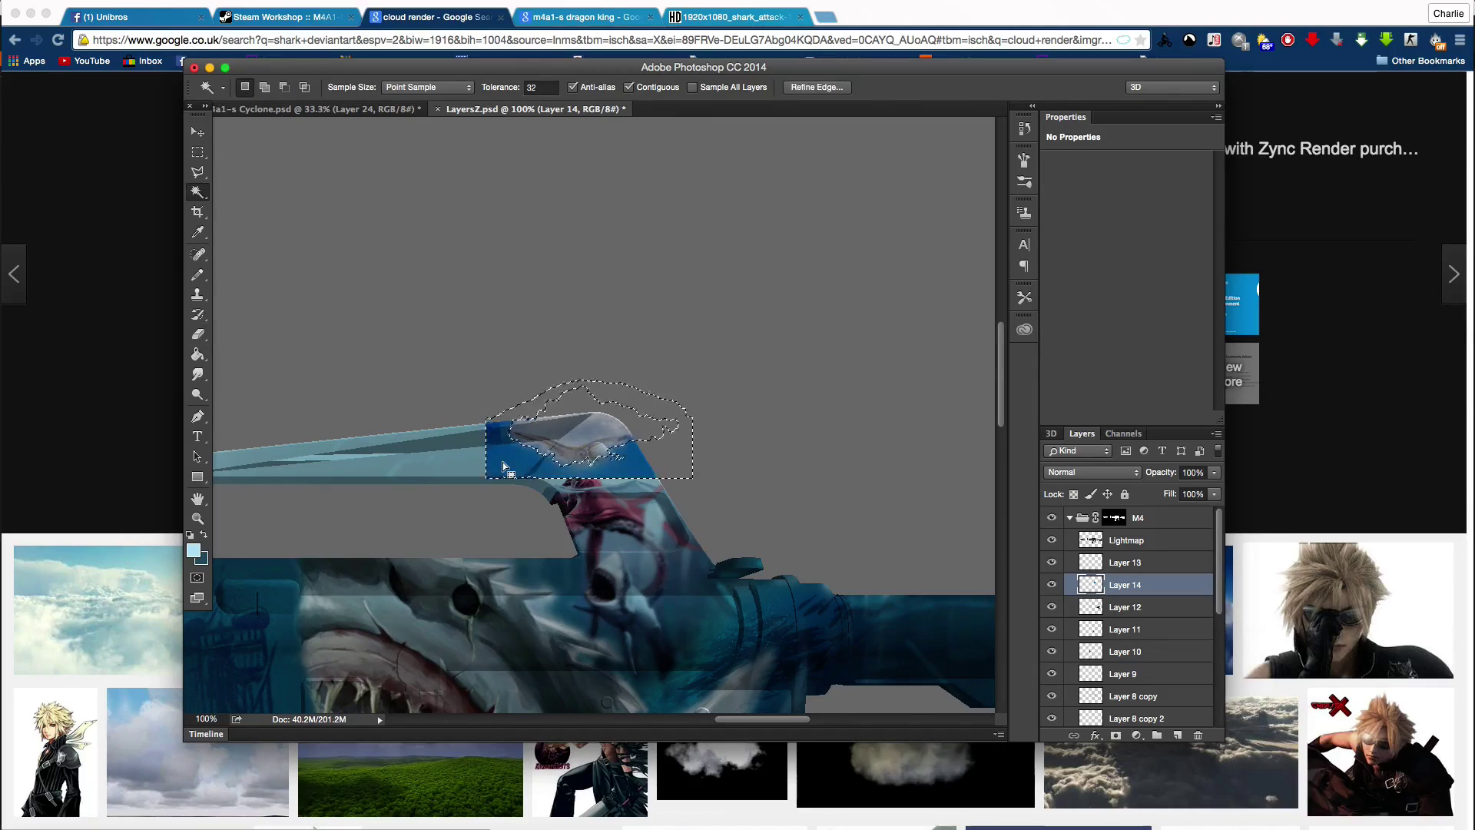
pyautogui.moveTo(504, 466); pyautogui.dragTo(507, 430)
pyautogui.hotkey('ctrl', 'd')
pyautogui.click(198, 335)
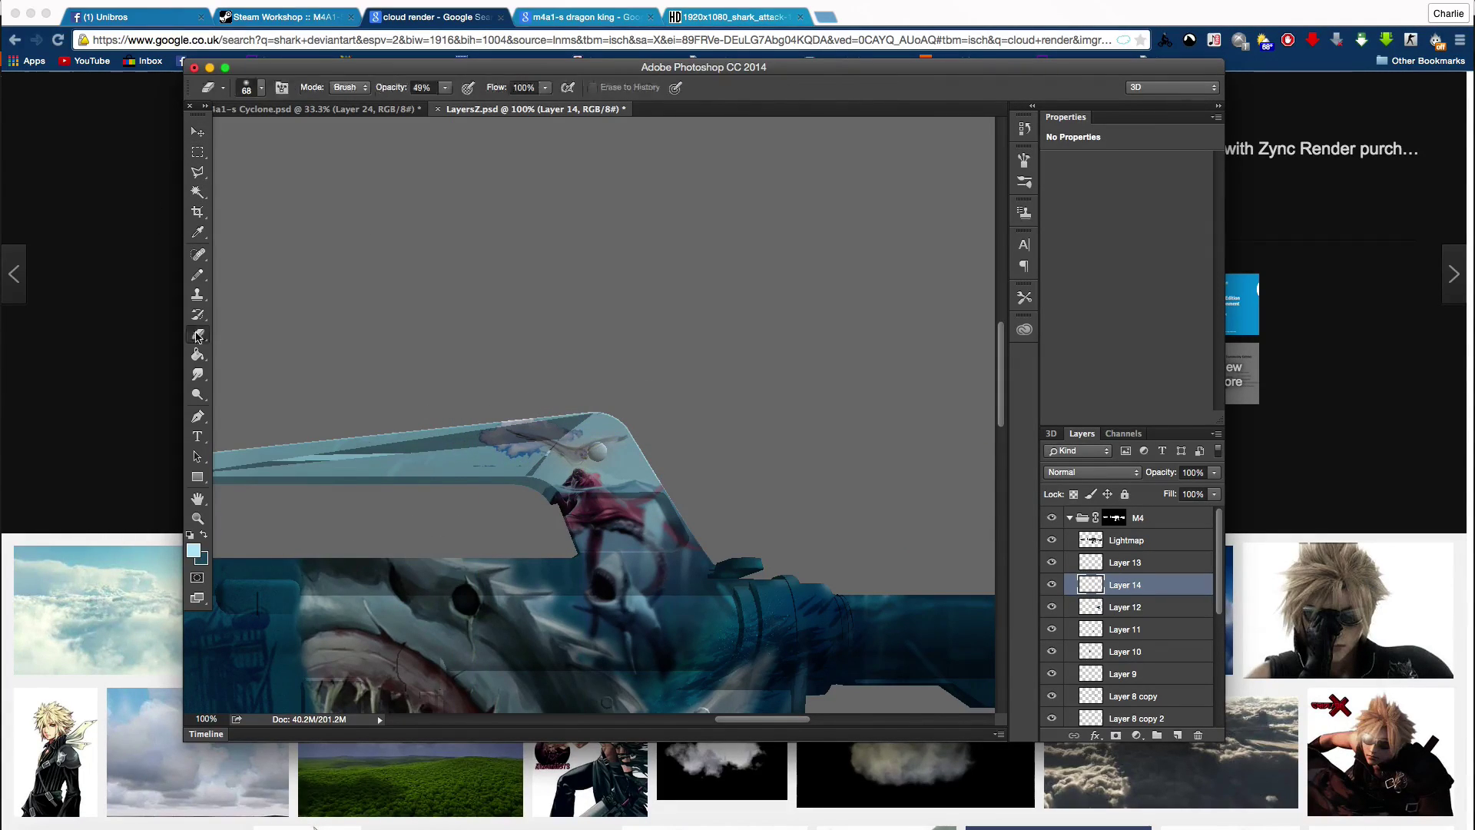
pyautogui.click(196, 7)
pyautogui.click(461, 108)
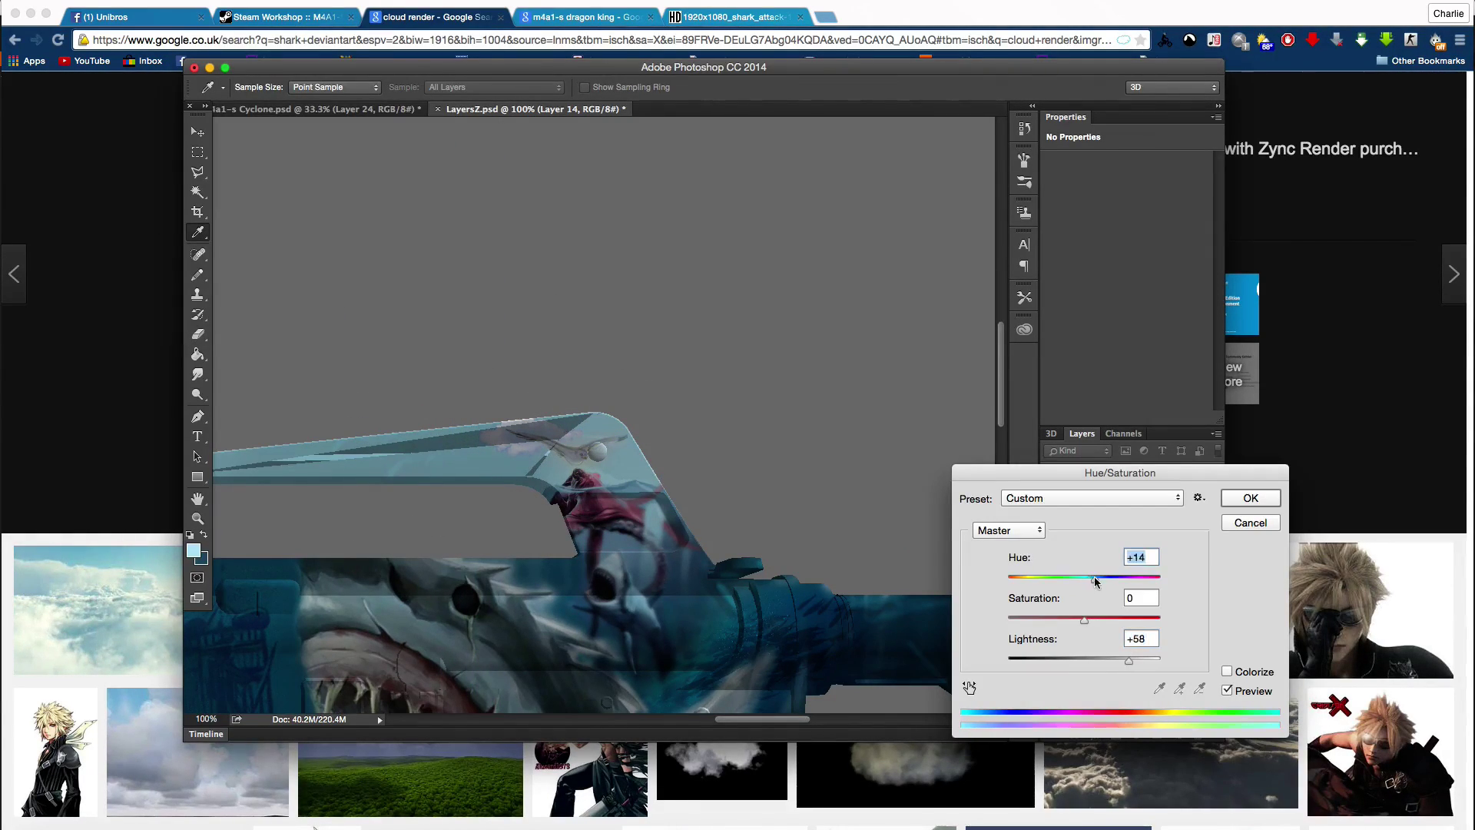
pyautogui.press('Return')
# Step: Place two cloud copies along the carry handle
pyautogui.press('v')
pyautogui.moveTo(579, 420); pyautogui.dragTo(705, 389)
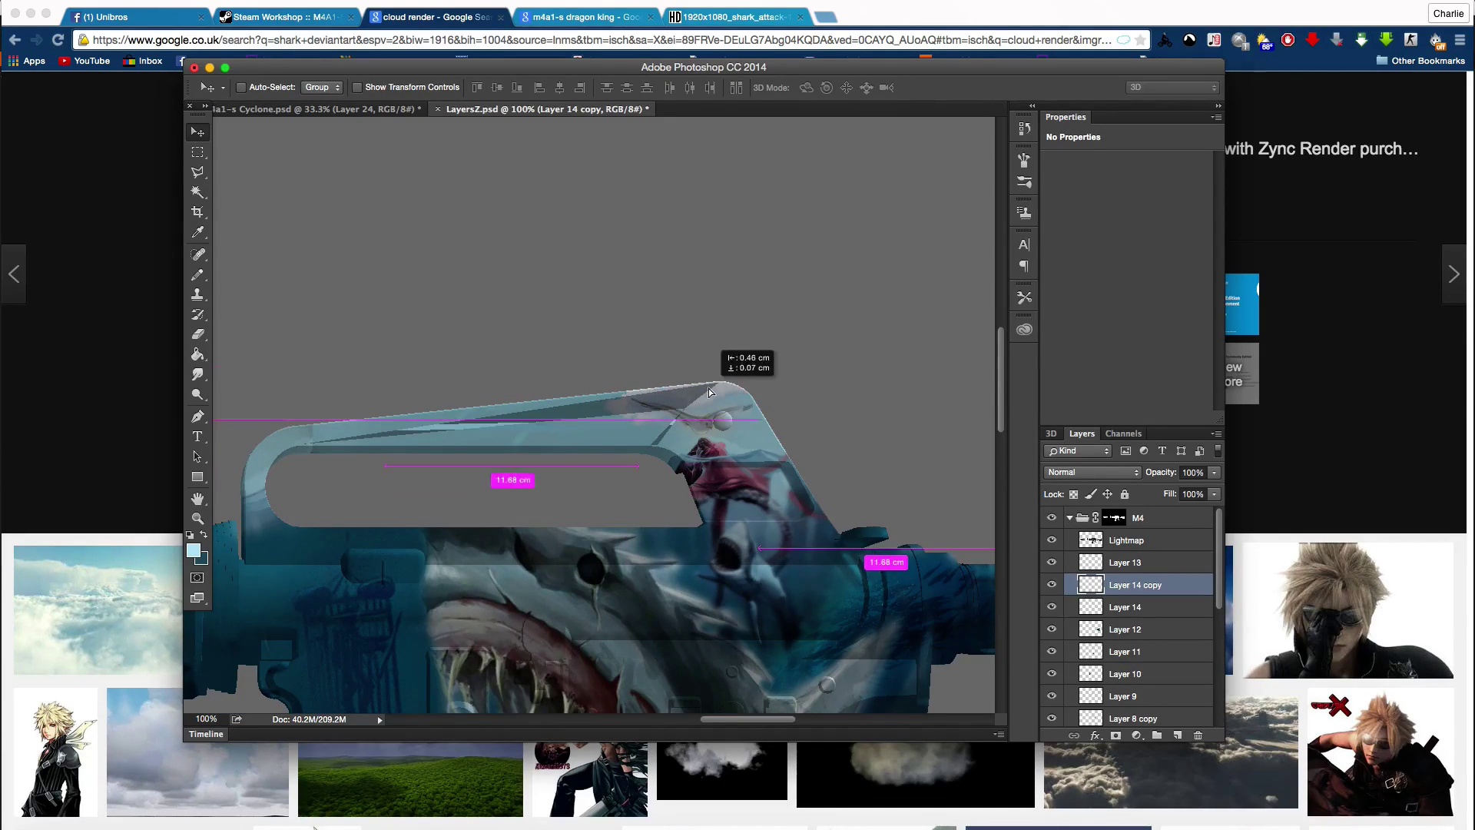
pyautogui.press('e')
pyautogui.press('v')
pyautogui.moveTo(453, 324); pyautogui.dragTo(567, 429)
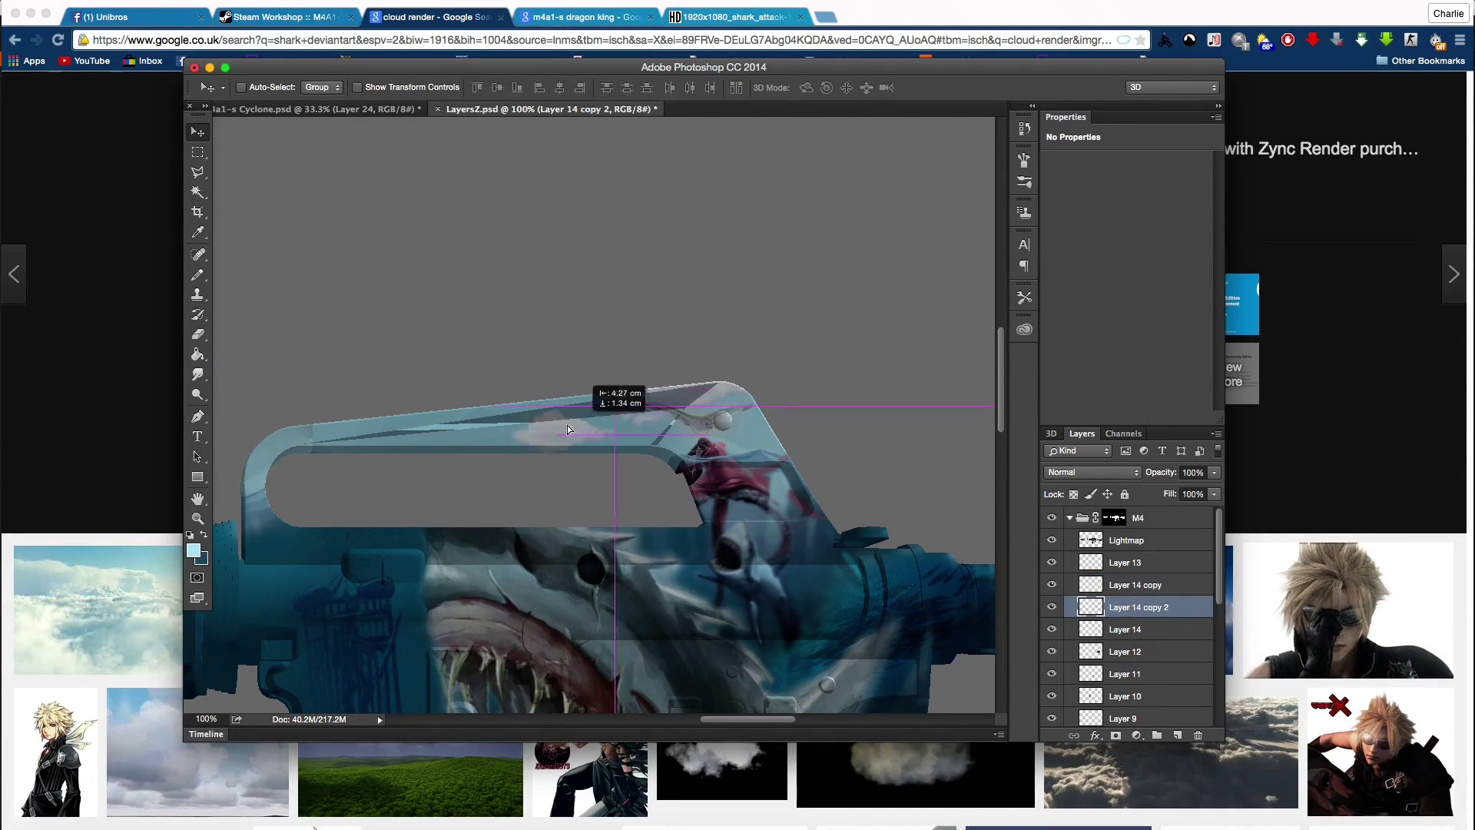
# Step: Add a third and fourth cloud copy, rotated and fitted along the handle's top edge
pyautogui.hotkey('ctrl', 'j')
pyautogui.hotkey('ctrl', 't')
pyautogui.moveTo(442, 384); pyautogui.dragTo(296, 324)
pyautogui.press('Return')
pyautogui.hotkey('ctrl', 'j')
pyautogui.hotkey('ctrl', 't')
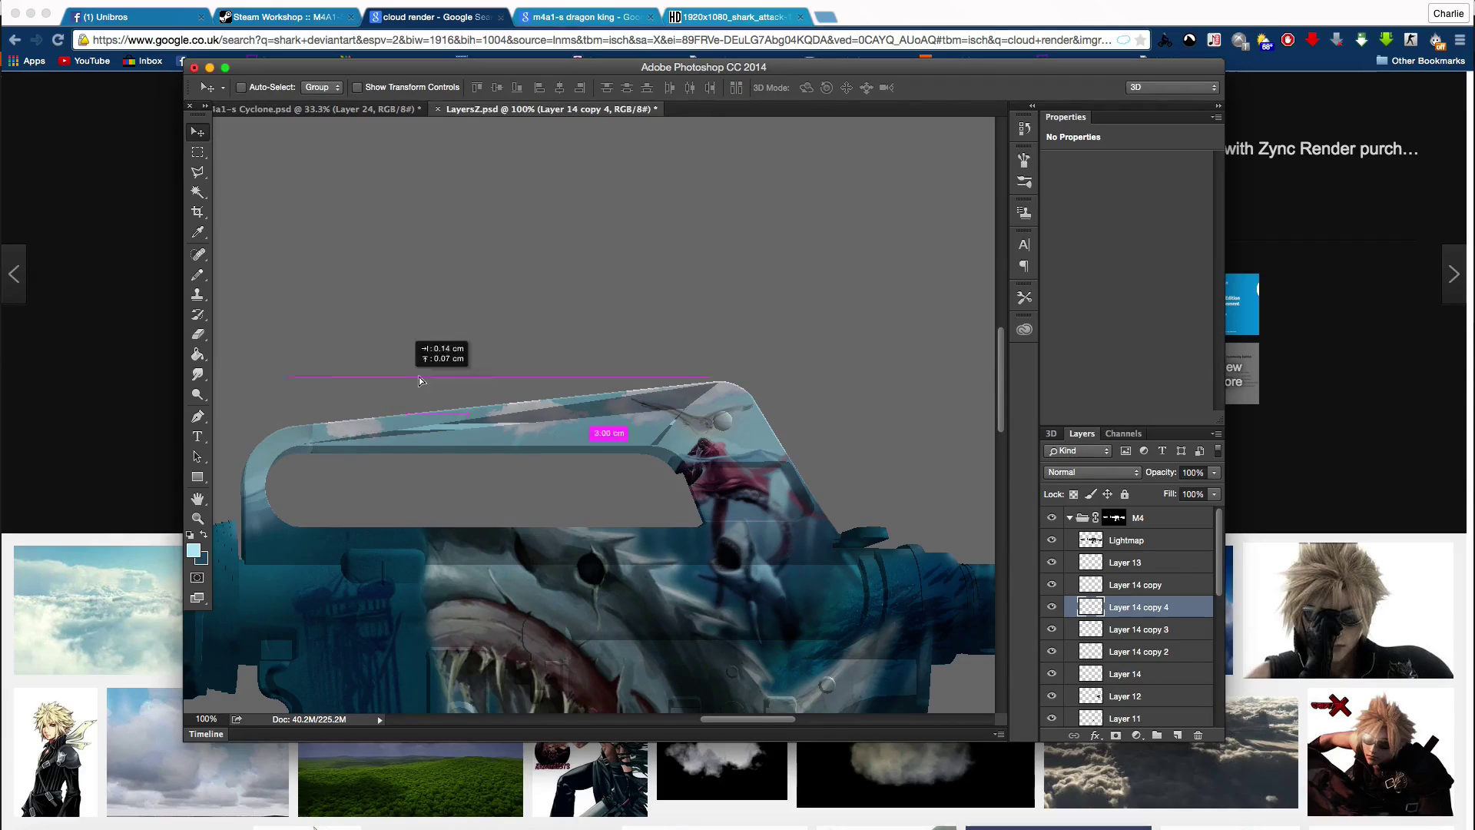
pyautogui.moveTo(454, 358); pyautogui.dragTo(525, 376)
pyautogui.press('Return')
# Step: Erase the stray seagull strokes on Layer 13 and zoom out to 30%
pyautogui.press('e')
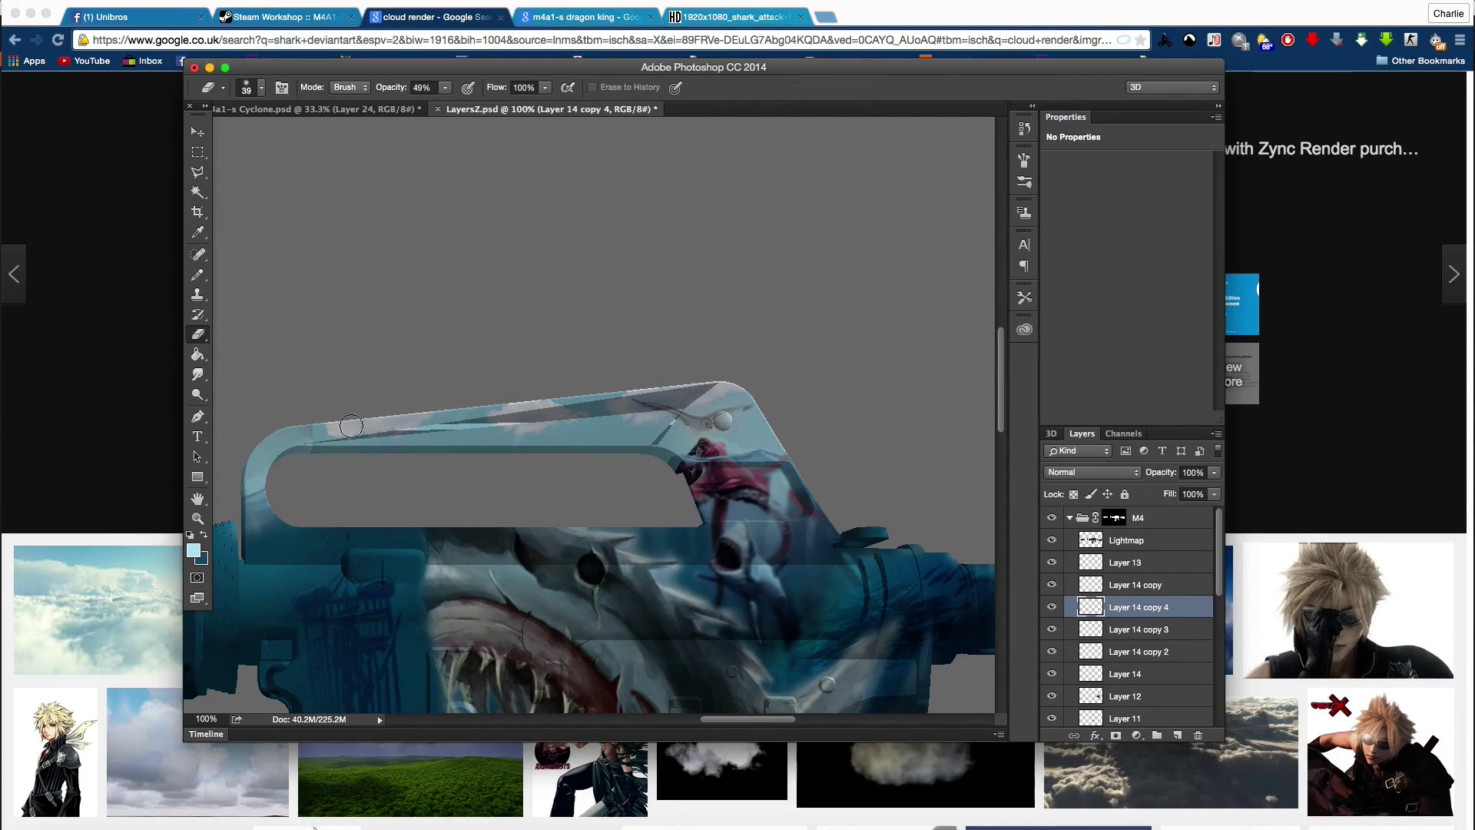
pyautogui.hotkey('alt', ']')
pyautogui.hotkey('alt', ']')
pyautogui.moveTo(661, 415); pyautogui.dragTo(675, 501)
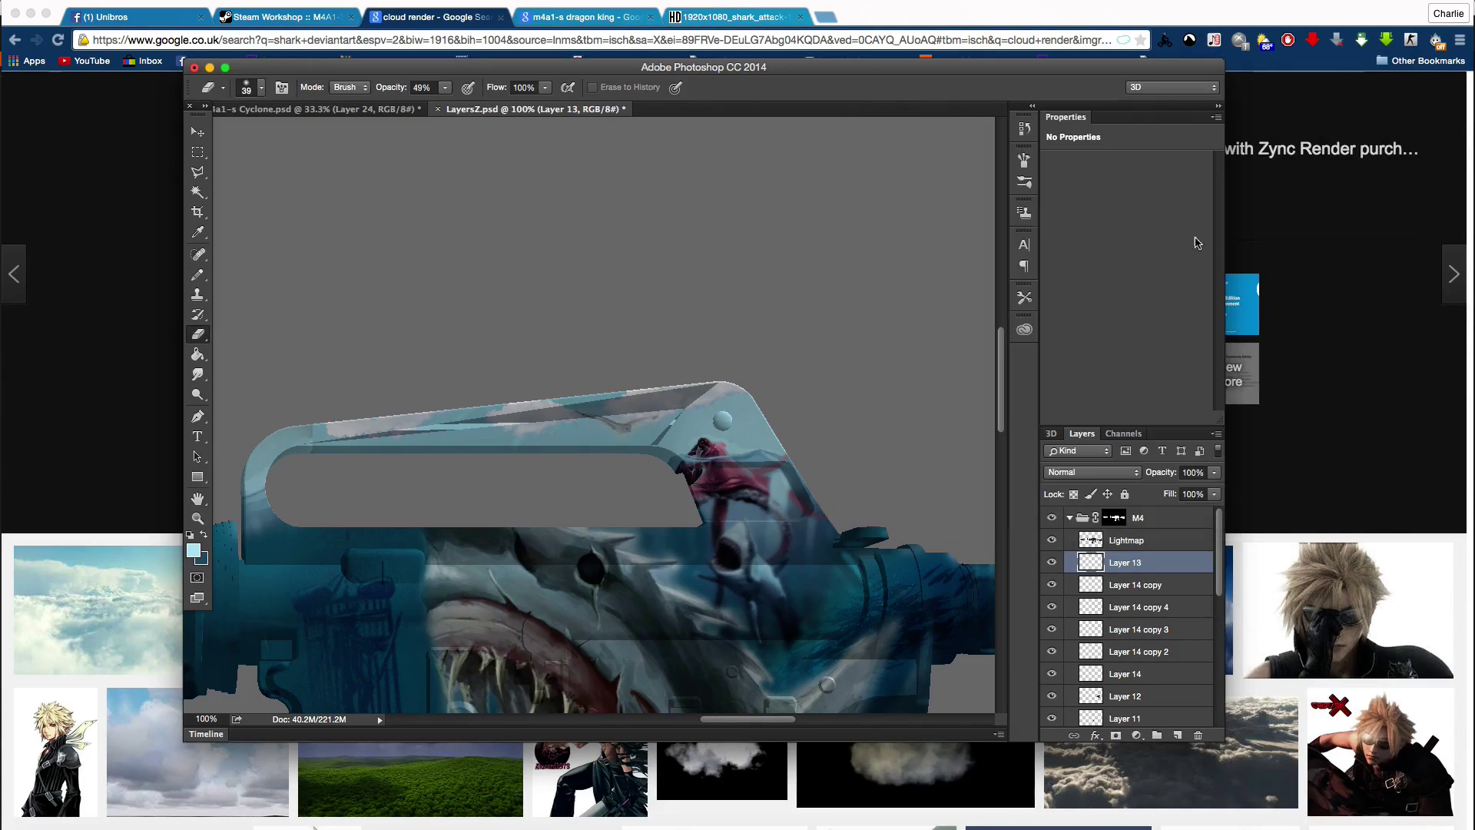
pyautogui.write('30')
pyautogui.press('Return')
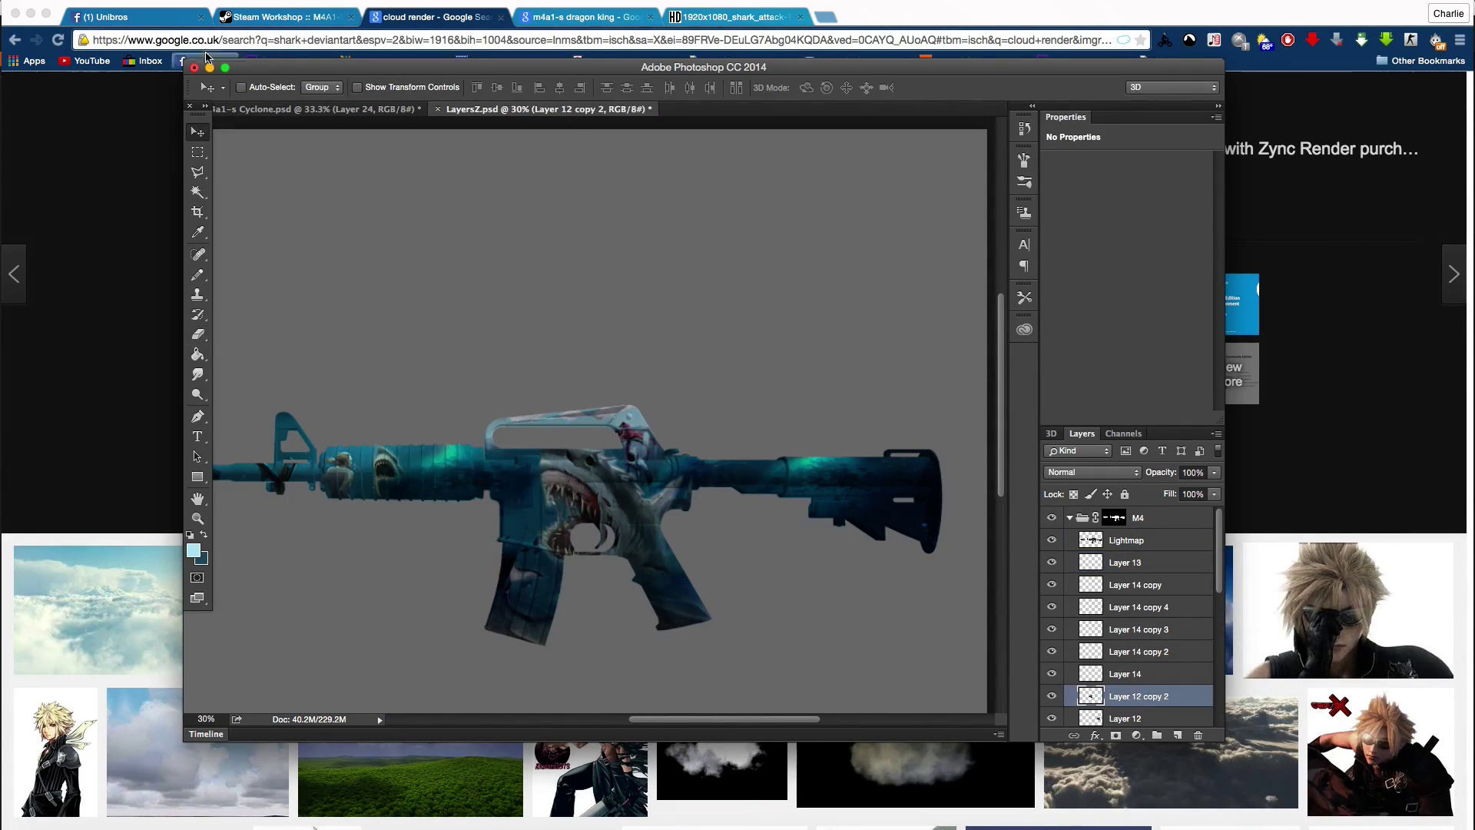
# Step: Rotate Layer 12 copy 2 about 14° and reposition it over the rifle body
pyautogui.click(154, 7)
pyautogui.click(399, 412)
pyautogui.moveTo(584, 492); pyautogui.dragTo(537, 538)
pyautogui.moveTo(476, 476); pyautogui.dragTo(520, 501)
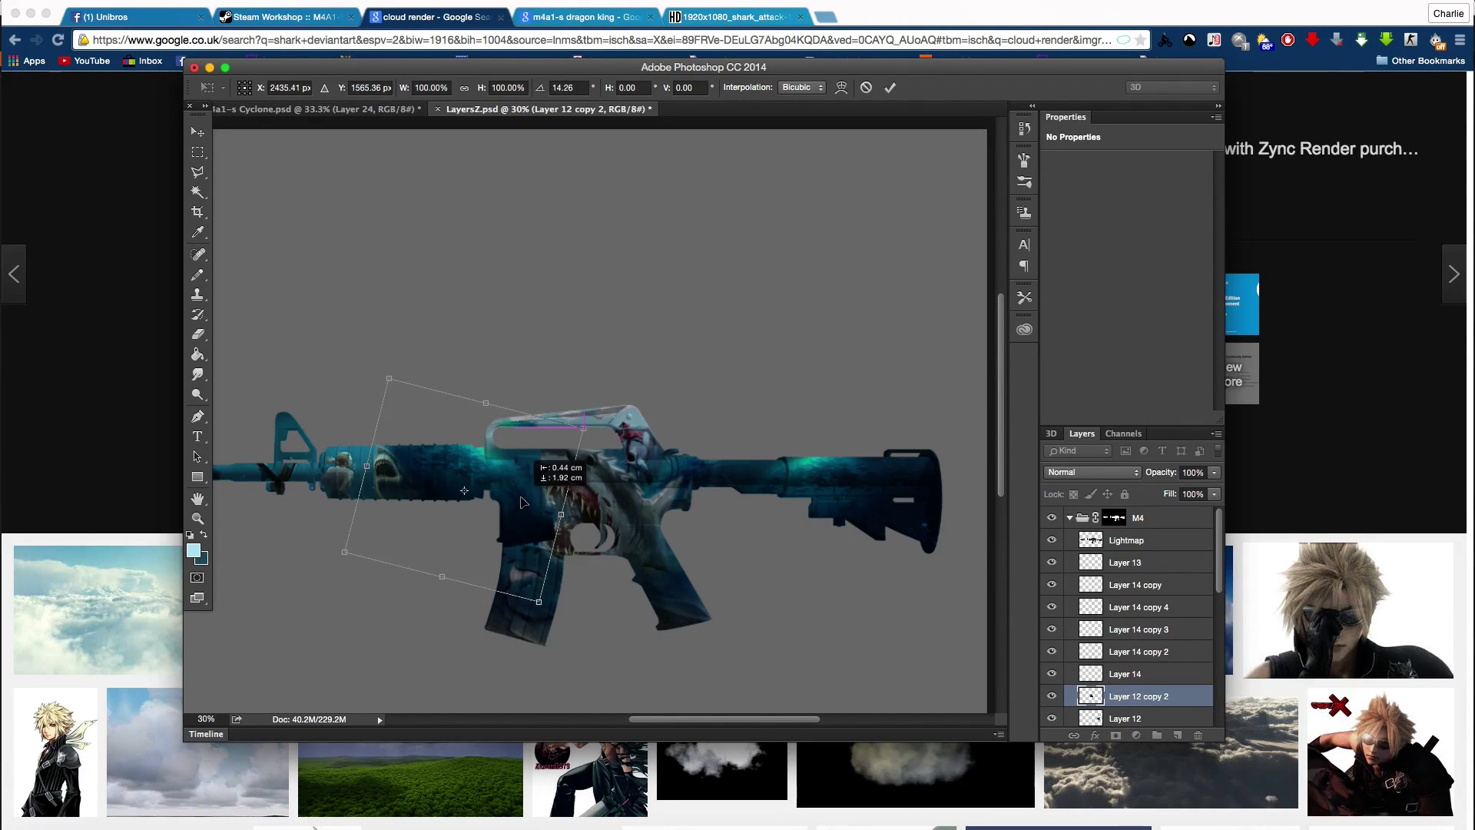
pyautogui.press('Return')
pyautogui.press('e')
# Step: Move Layer 12 copy 2 just above Layer 5, collapse the M4 group, then switch to 3D-Coat
pyautogui.moveTo(1137, 696); pyautogui.dragTo(1128, 658)
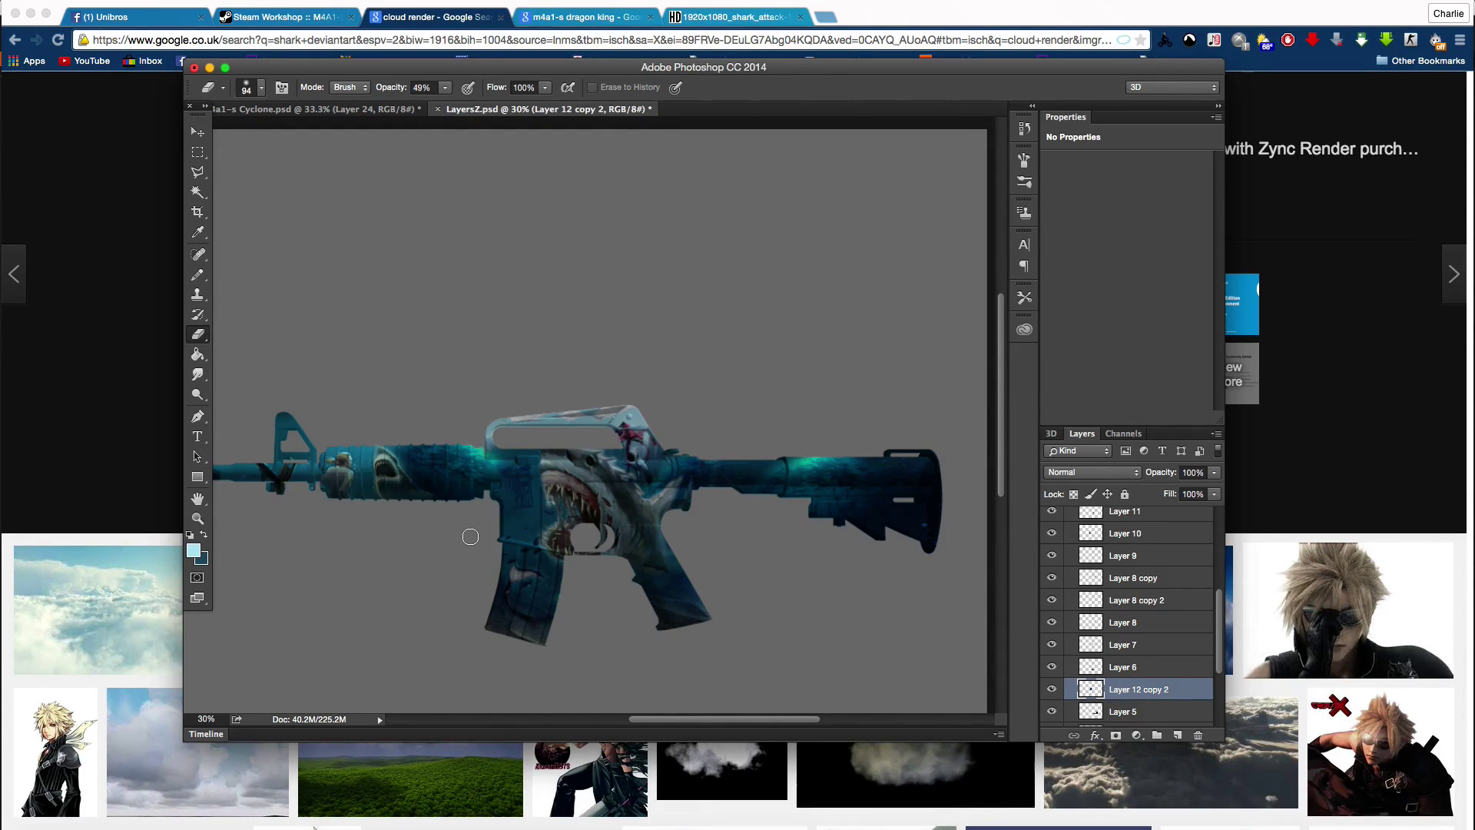
pyautogui.scroll(5, 1129, 599)
pyautogui.click(1109, 518)
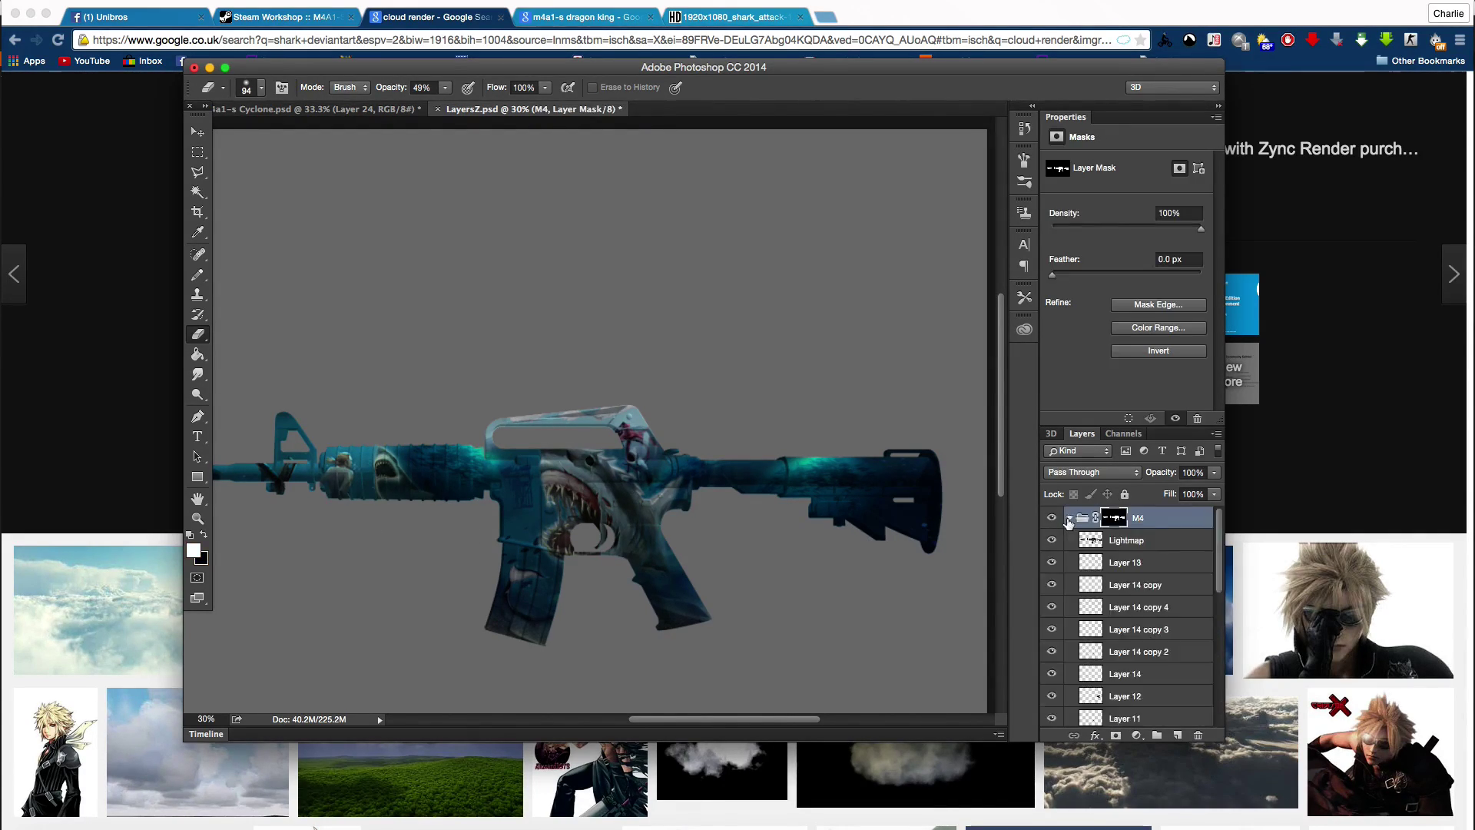
pyautogui.click(1069, 518)
pyautogui.press('v')
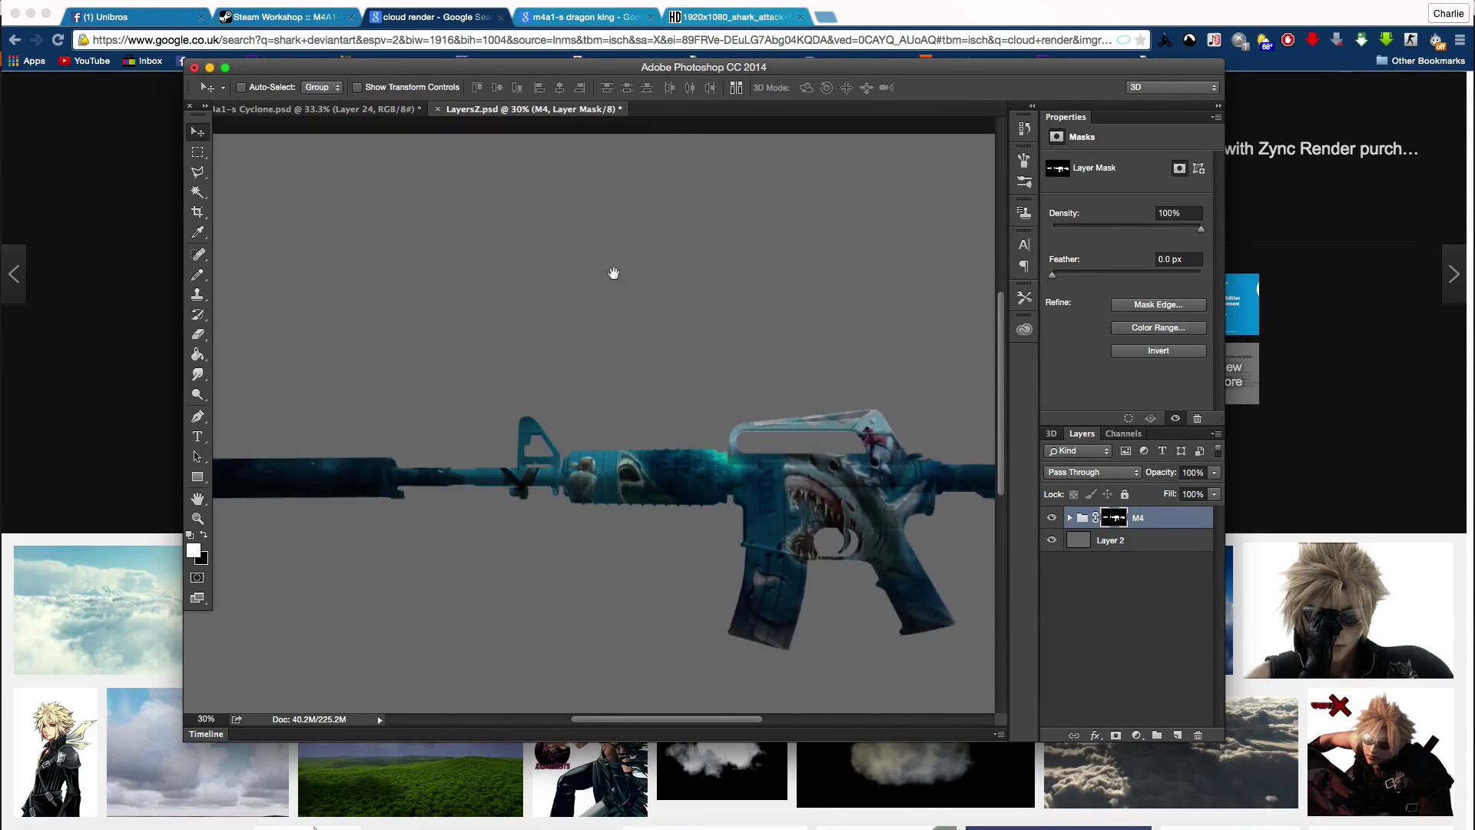
pyautogui.click(1245, 824)
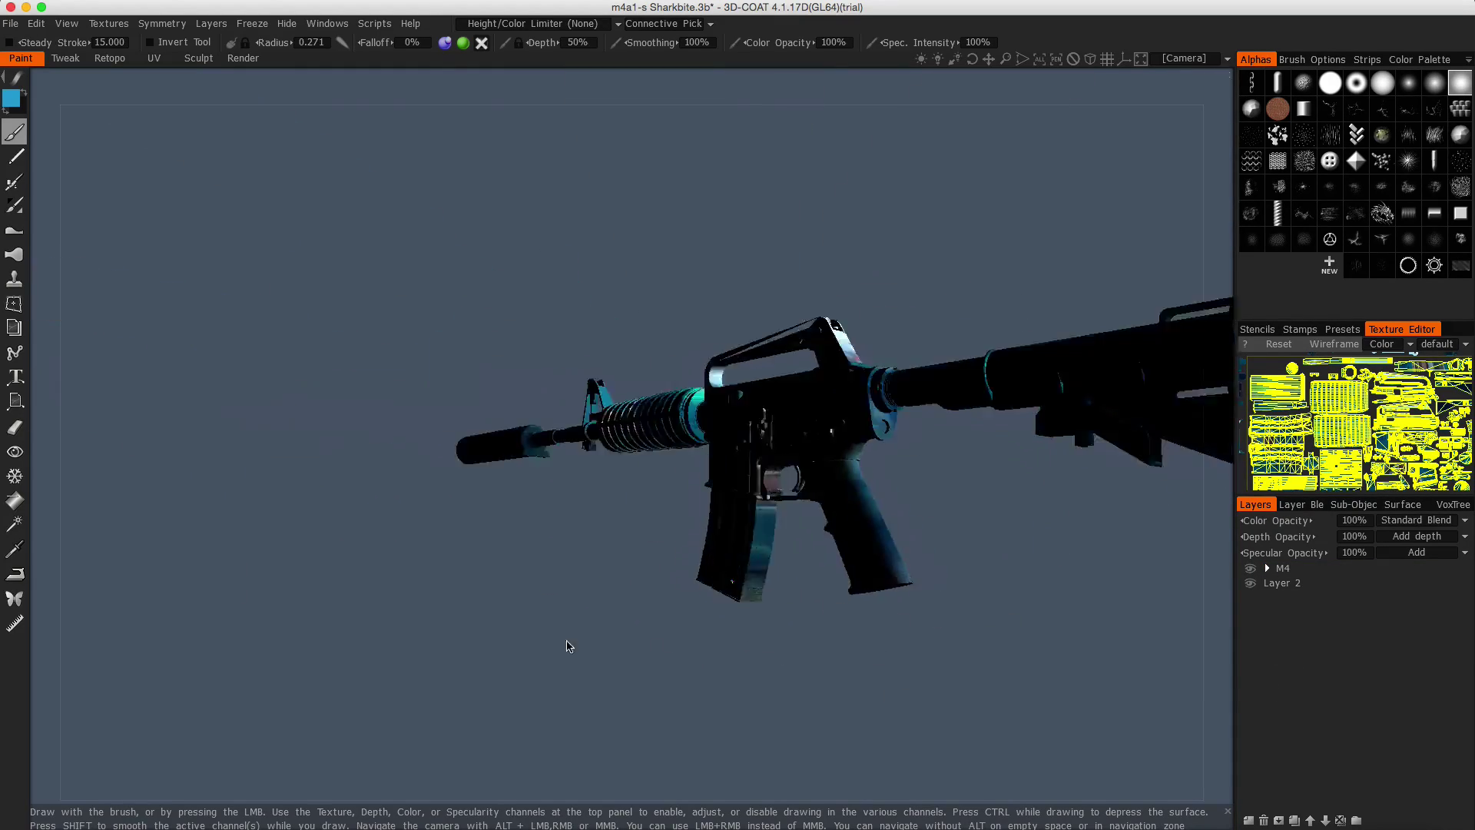
# Step: Turn the rifle to a left side view, hide the wireframe, and expand the M4 layer group
pyautogui.moveTo(568, 647)
pyautogui.mouseDown()
pyautogui.moveTo(827, 658)
pyautogui.moveTo(718, 658)
pyautogui.moveTo(784, 645)
pyautogui.mouseUp()
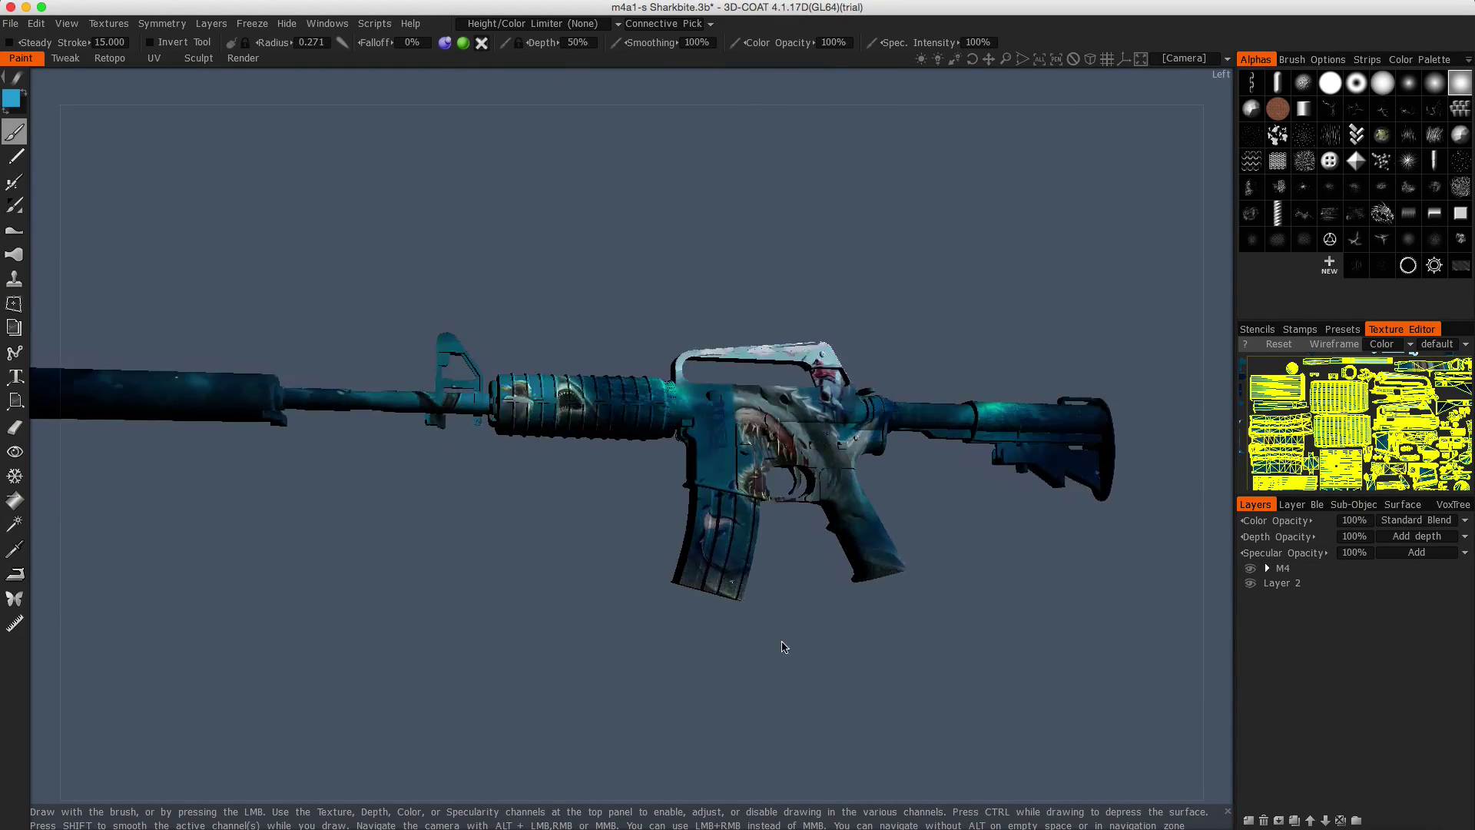
pyautogui.click(1343, 351)
pyautogui.moveTo(1017, 563); pyautogui.dragTo(981, 546)
pyautogui.click(1289, 568)
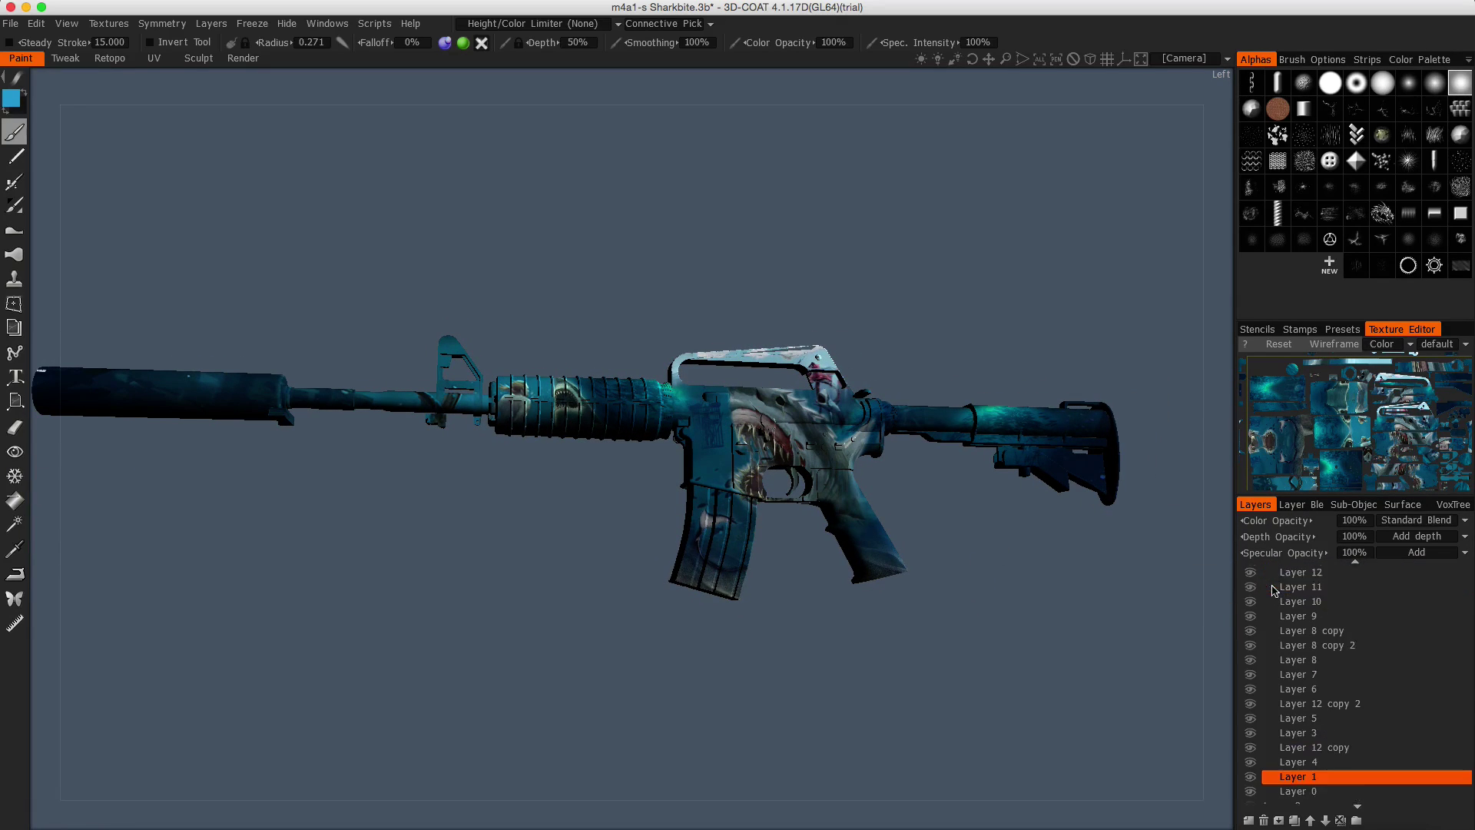
pyautogui.scroll(3, 1273, 590)
# Step: Hide Layer 13 and the other texture layers, add a new top layer, and re-show Layer 3
pyautogui.moveTo(1251, 582); pyautogui.dragTo(1250, 620)
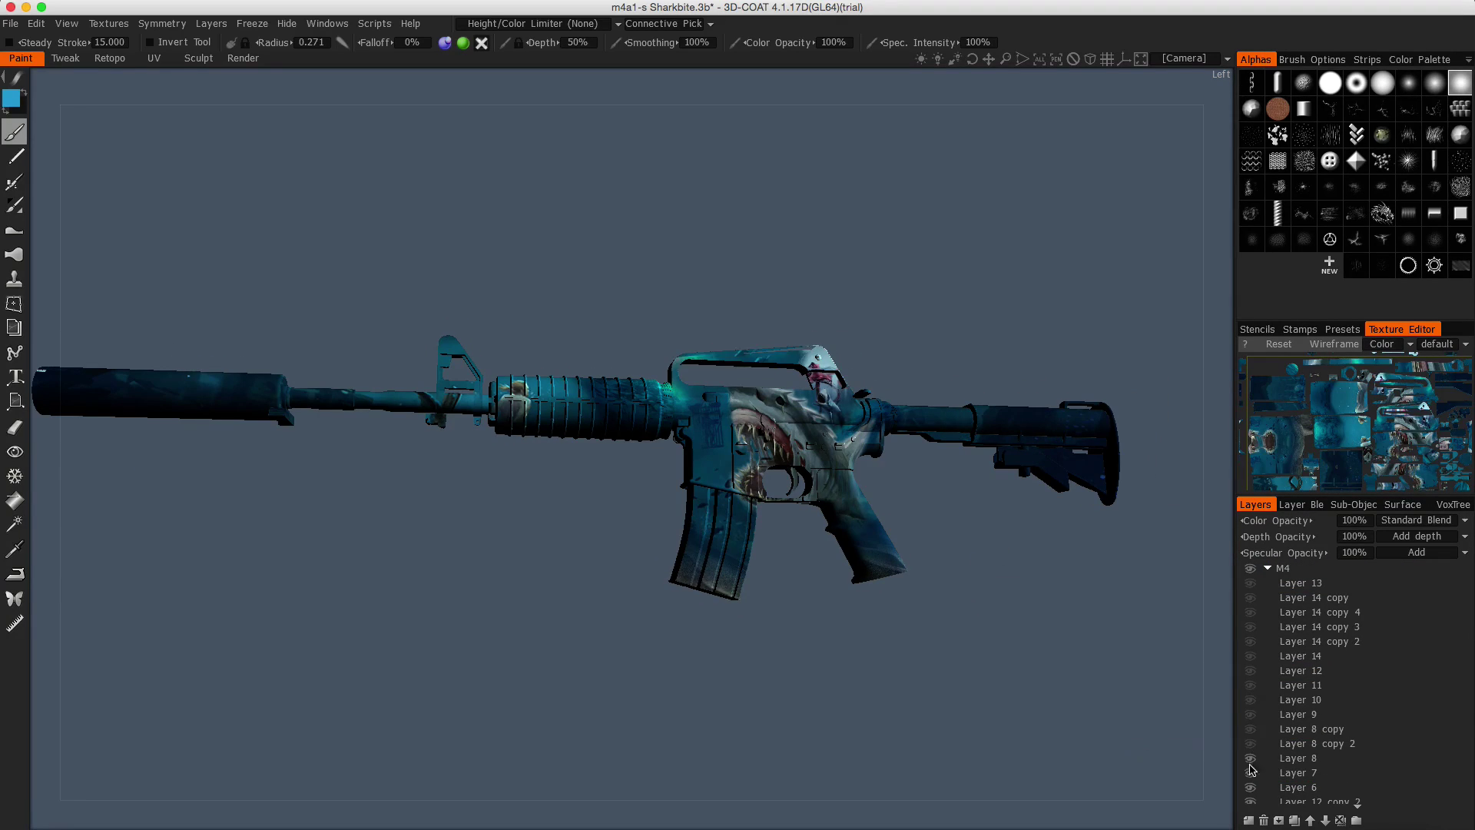
pyautogui.moveTo(1251, 768); pyautogui.dragTo(1251, 799)
pyautogui.click(1248, 820)
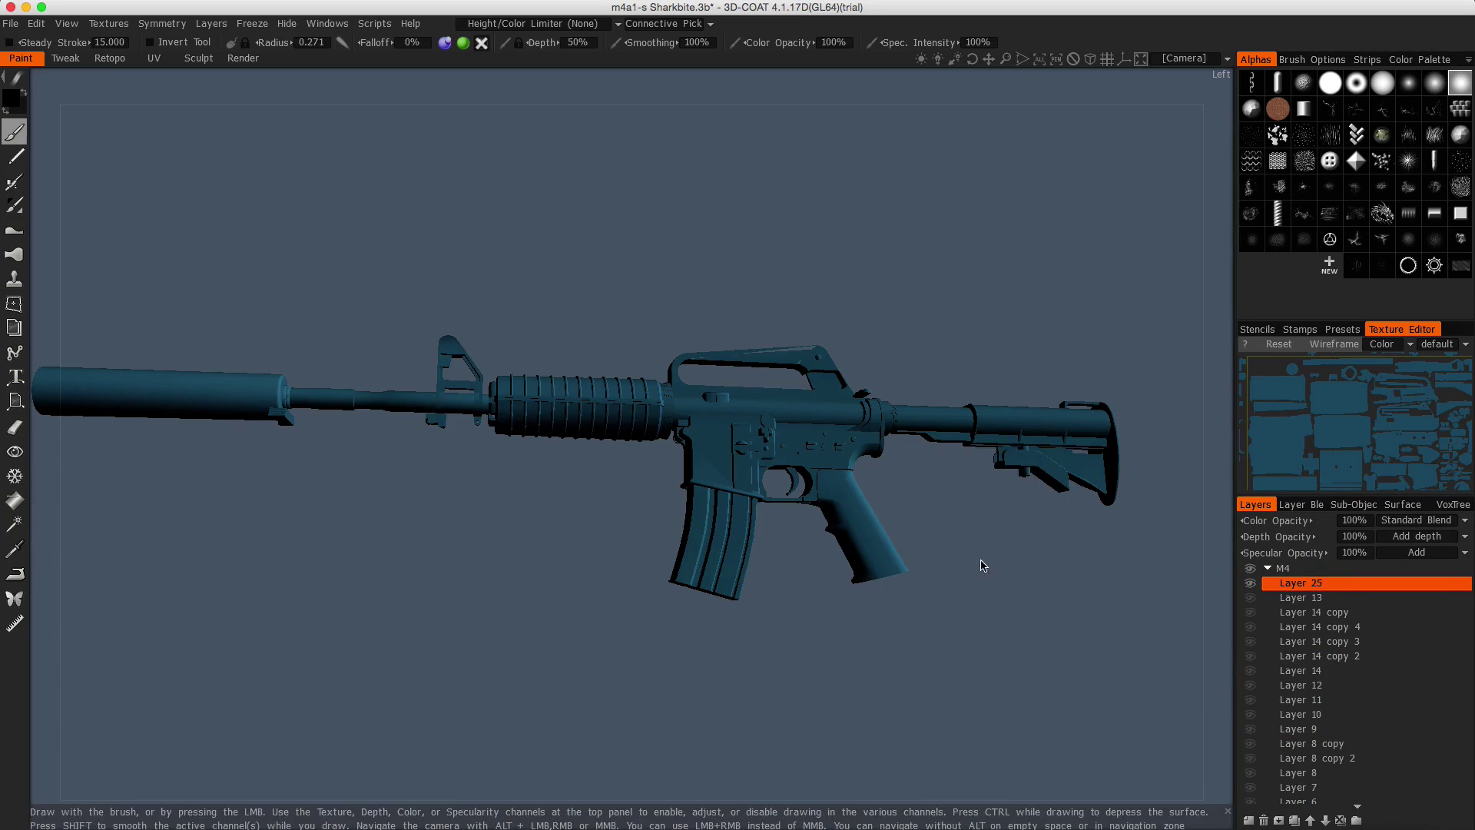
pyautogui.scroll(-5, 1306, 653)
pyautogui.click(1250, 727)
# Step: Toggle Layer 3 while orbiting the rifle to compare it with and without the shark
pyautogui.click(15, 548)
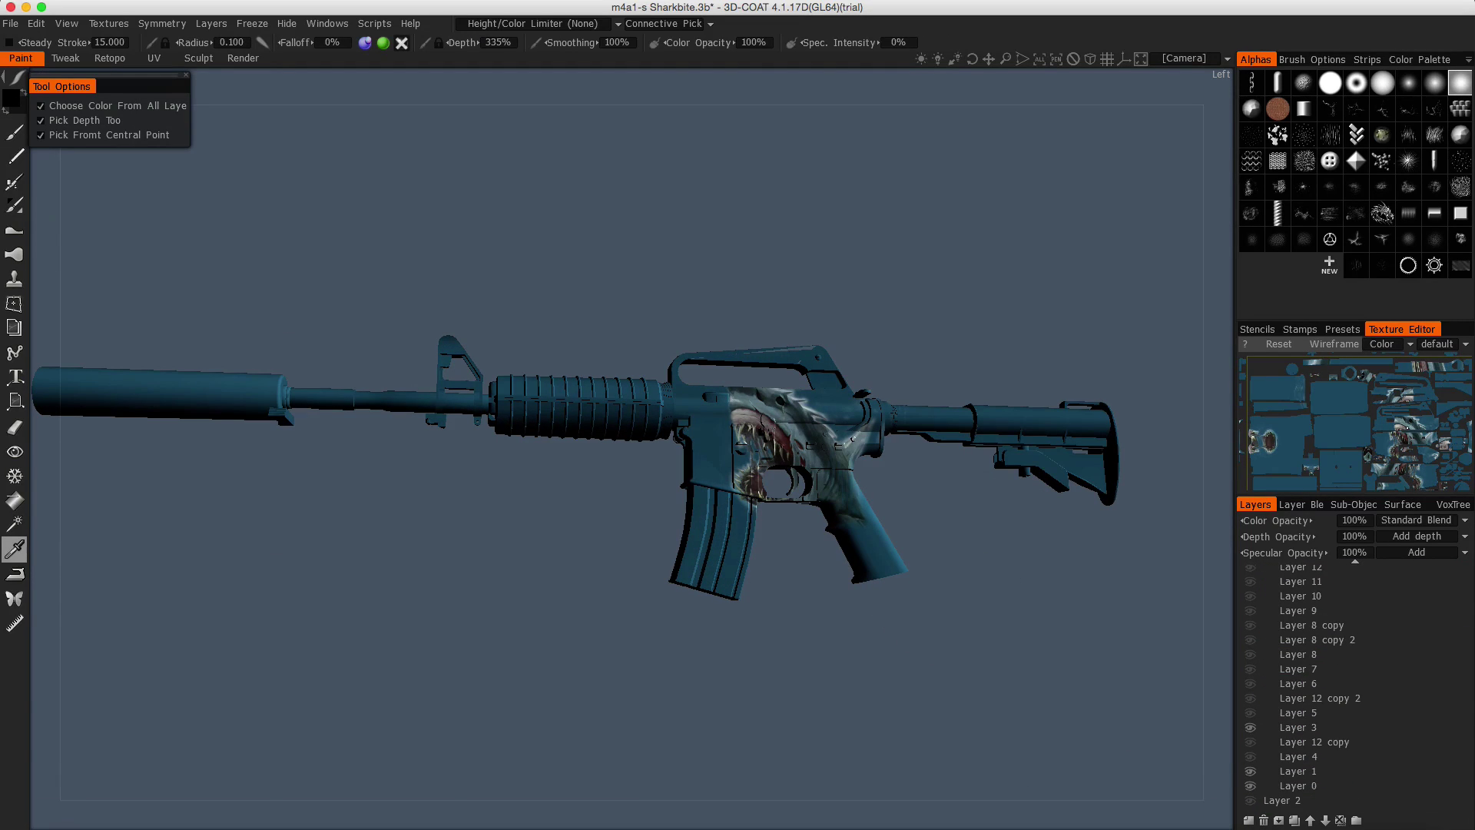
pyautogui.moveTo(537, 230); pyautogui.dragTo(635, 320)
pyautogui.click(14, 500)
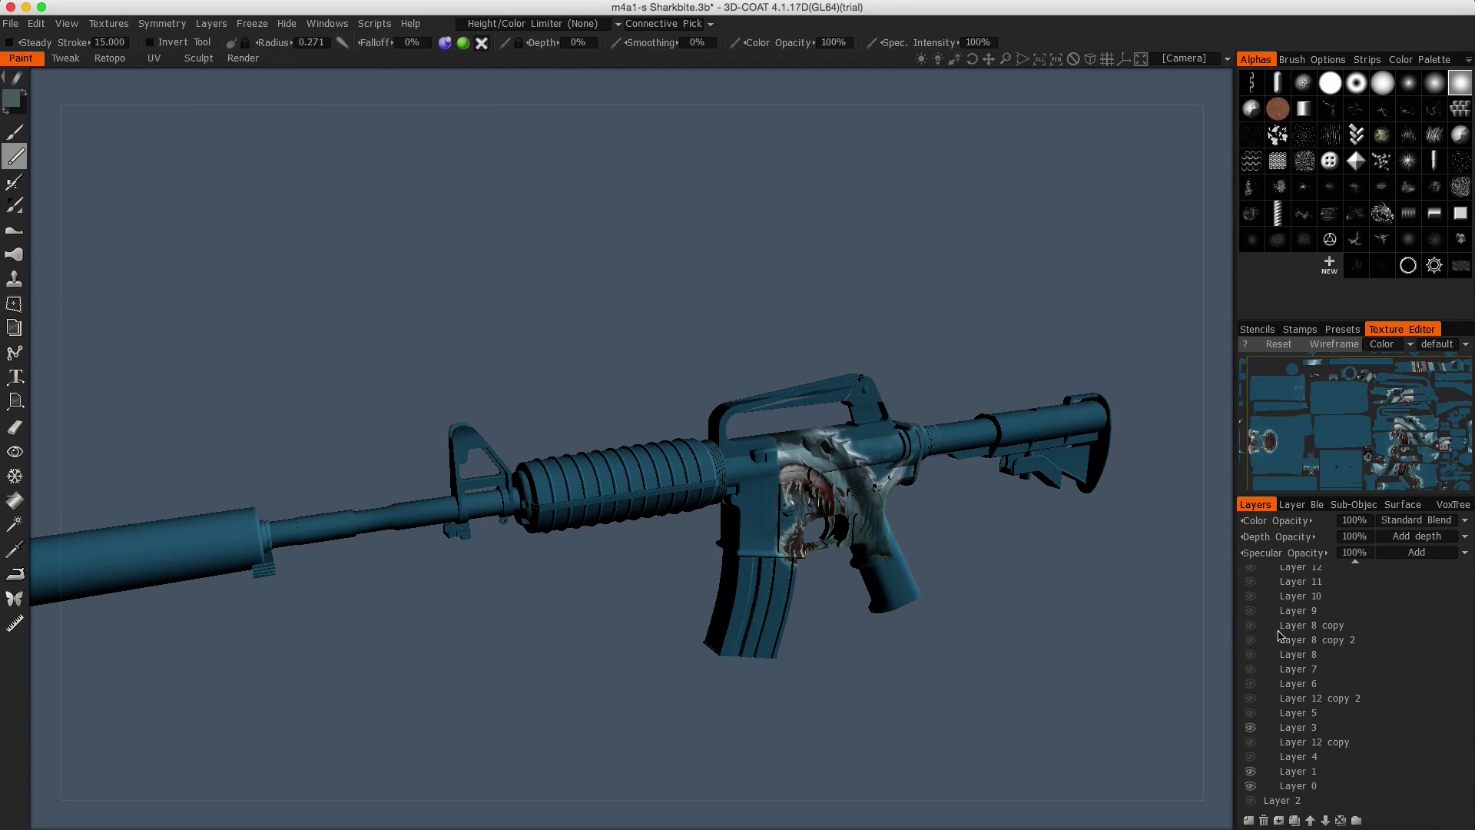
pyautogui.moveTo(466, 444)
pyautogui.mouseDown()
pyautogui.moveTo(1045, 246)
pyautogui.moveTo(845, 384)
pyautogui.mouseUp()
pyautogui.click(1249, 727)
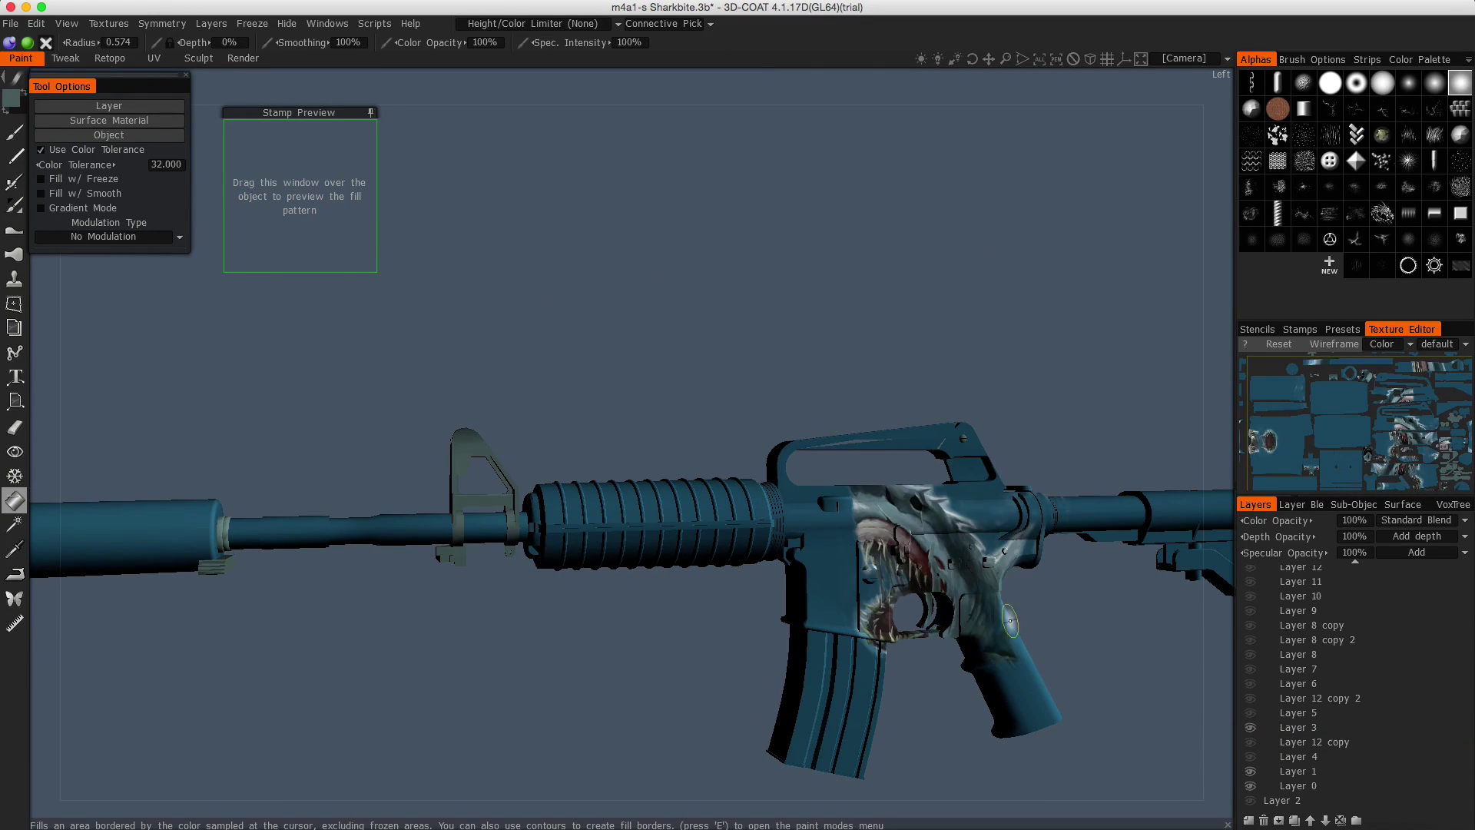
pyautogui.click(1250, 727)
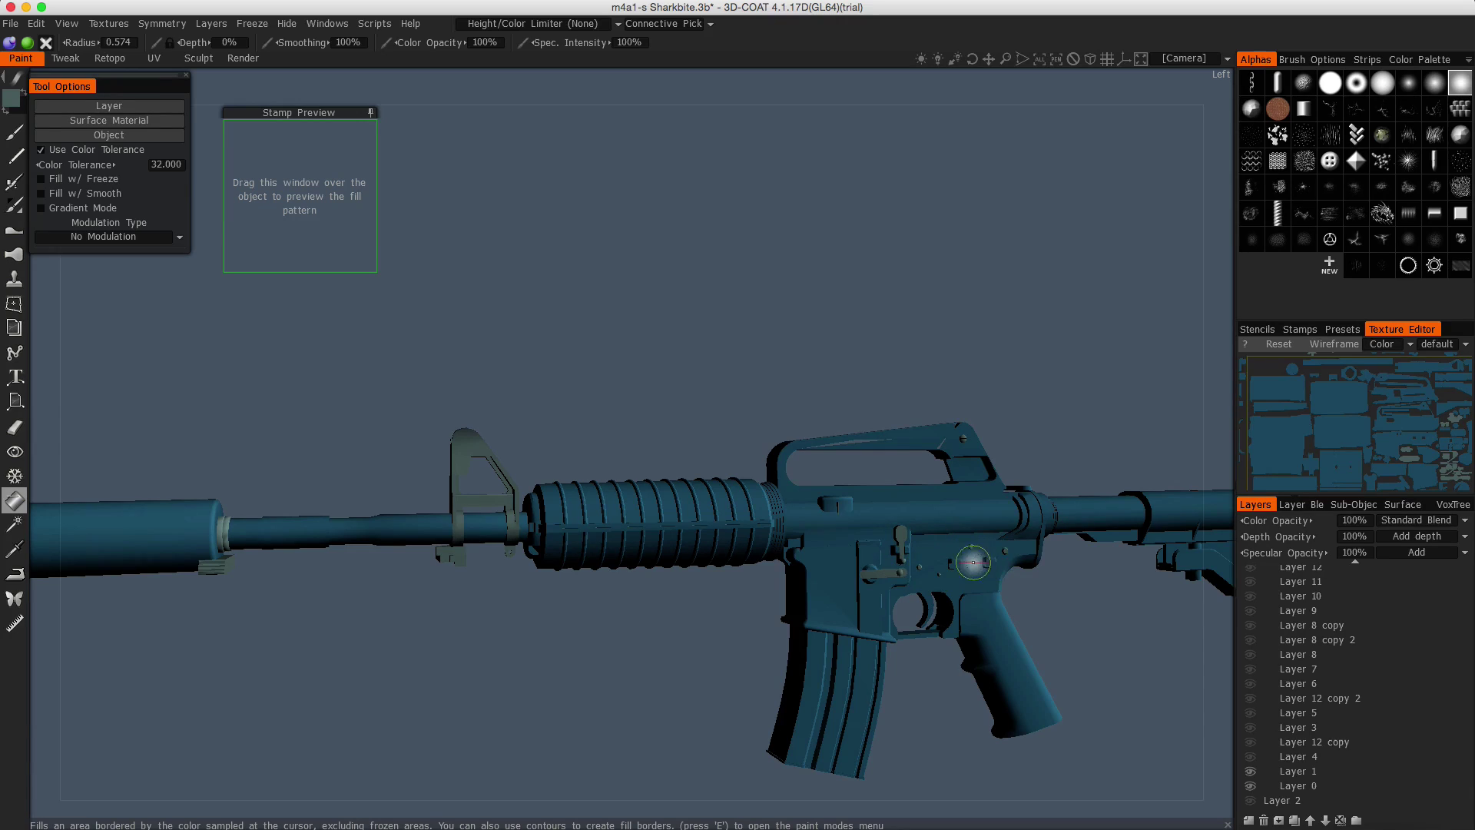
pyautogui.moveTo(972, 562)
pyautogui.mouseDown()
pyautogui.moveTo(1008, 528)
pyautogui.moveTo(1147, 593)
pyautogui.moveTo(1106, 695)
pyautogui.moveTo(708, 658)
pyautogui.moveTo(848, 688)
pyautogui.moveTo(704, 436)
pyautogui.mouseUp()
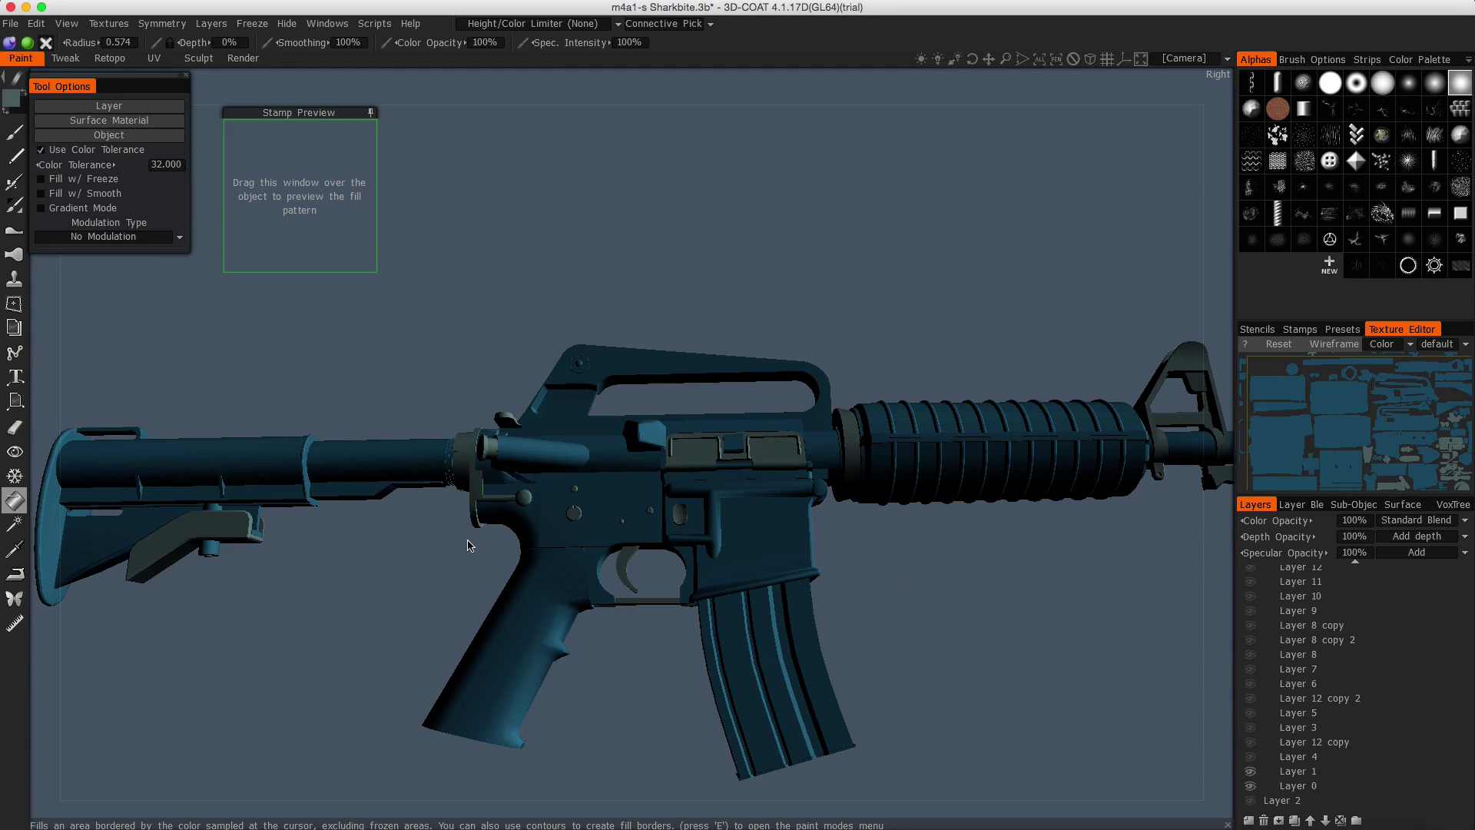
# Step: Make every hidden paint layer visible again so the full shark texture shows
pyautogui.moveTo(470, 546); pyautogui.dragTo(752, 538)
pyautogui.moveTo(1251, 756); pyautogui.dragTo(1251, 584)
pyautogui.moveTo(891, 614)
pyautogui.mouseDown()
pyautogui.moveTo(978, 645)
pyautogui.moveTo(958, 566)
pyautogui.moveTo(1005, 560)
pyautogui.moveTo(718, 510)
pyautogui.moveTo(690, 561)
pyautogui.mouseUp()
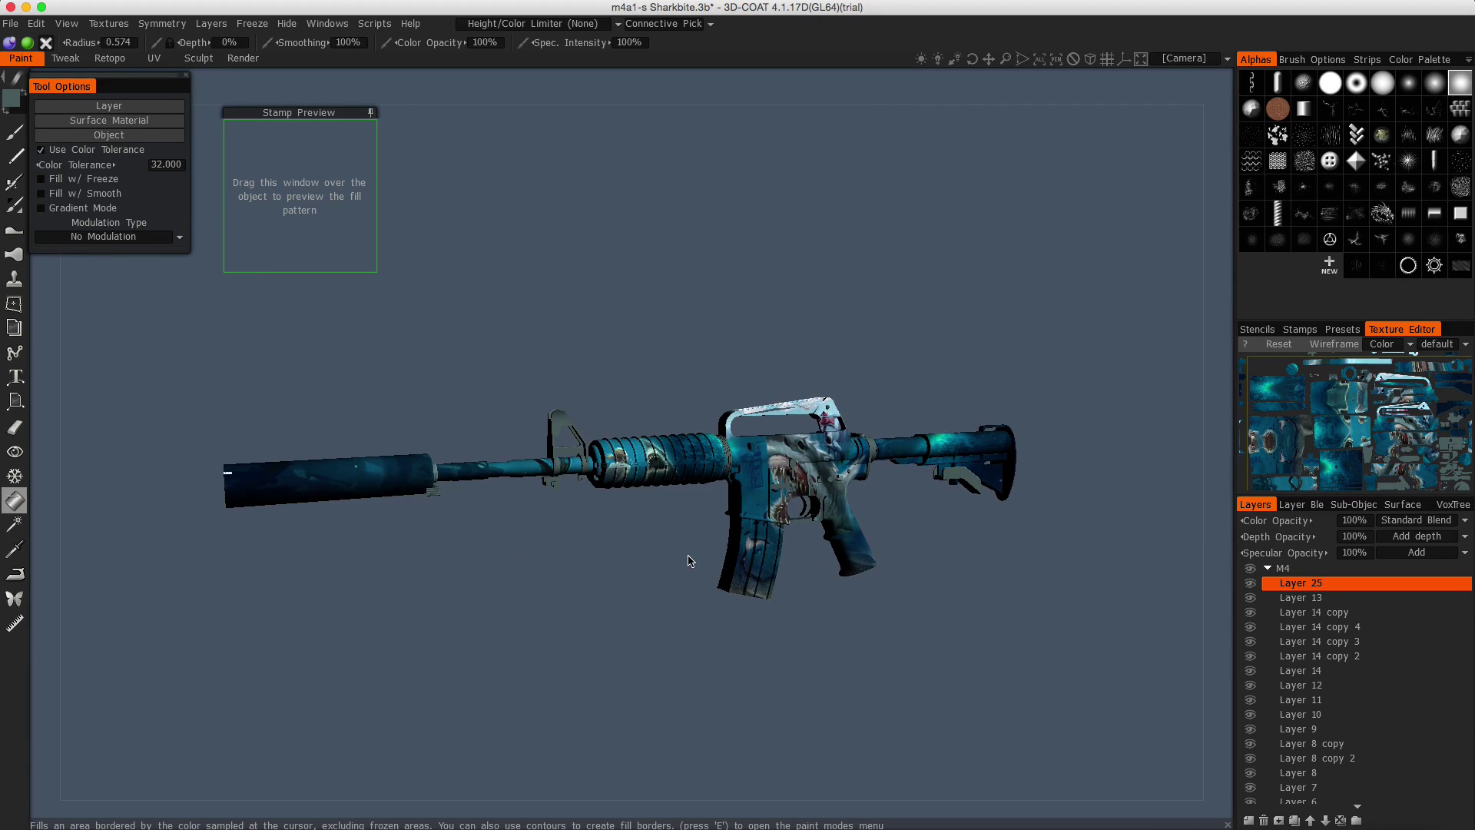
# Step: Inspect the receiver from several angles, alternating between the Brush and Eraser tools
pyautogui.moveTo(860, 614)
pyautogui.mouseDown()
pyautogui.moveTo(757, 609)
pyautogui.moveTo(734, 505)
pyautogui.mouseUp()
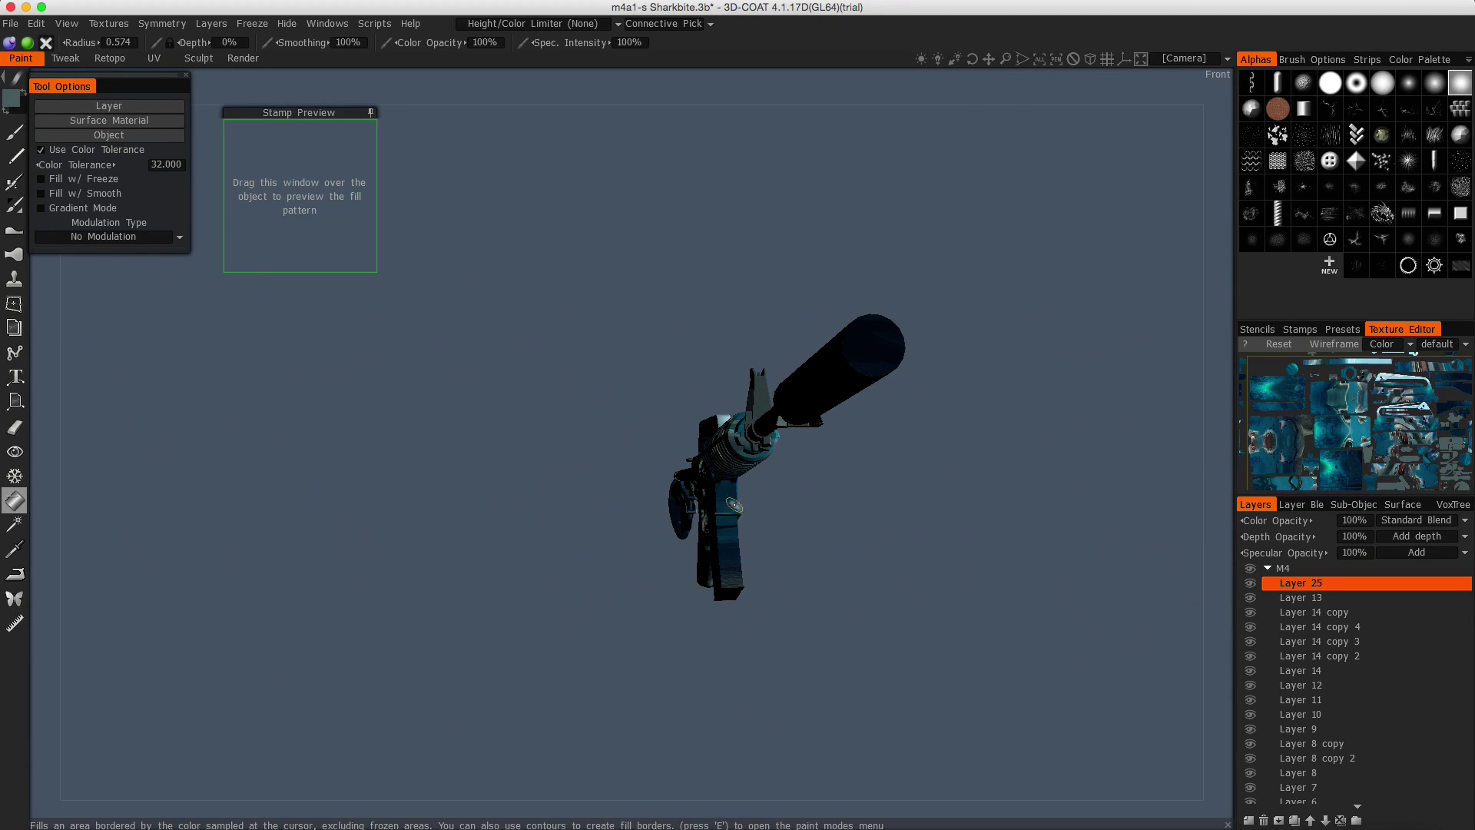
pyautogui.press('b')
pyautogui.scroll(5, 691, 586)
pyautogui.moveTo(811, 703); pyautogui.dragTo(985, 623)
pyautogui.moveTo(842, 576)
pyautogui.mouseDown()
pyautogui.moveTo(805, 507)
pyautogui.moveTo(1064, 681)
pyautogui.moveTo(876, 546)
pyautogui.moveTo(857, 582)
pyautogui.moveTo(757, 661)
pyautogui.moveTo(1175, 633)
pyautogui.moveTo(852, 550)
pyautogui.mouseUp()
pyautogui.press('e')
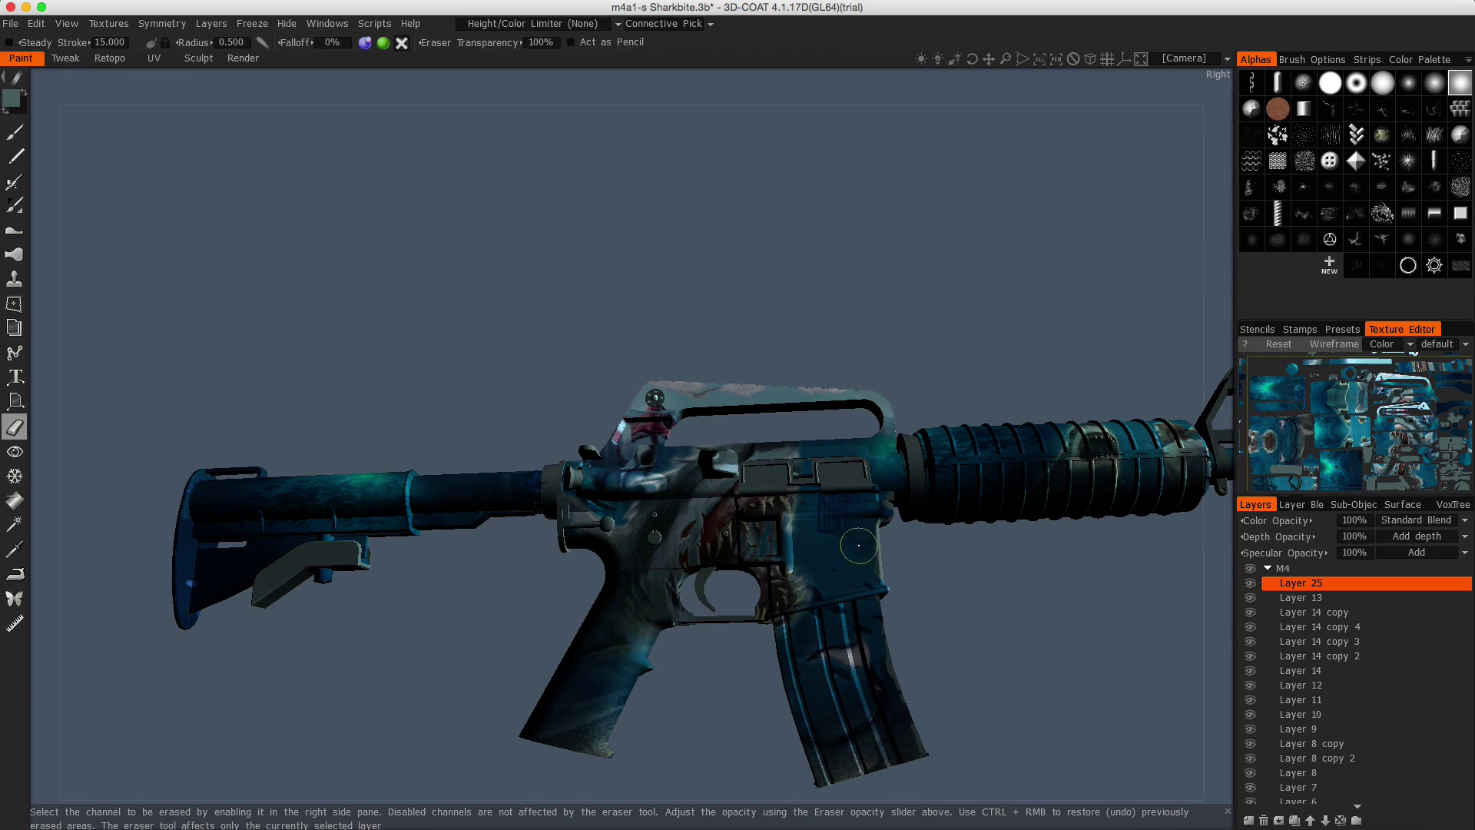
pyautogui.moveTo(877, 638); pyautogui.dragTo(820, 731)
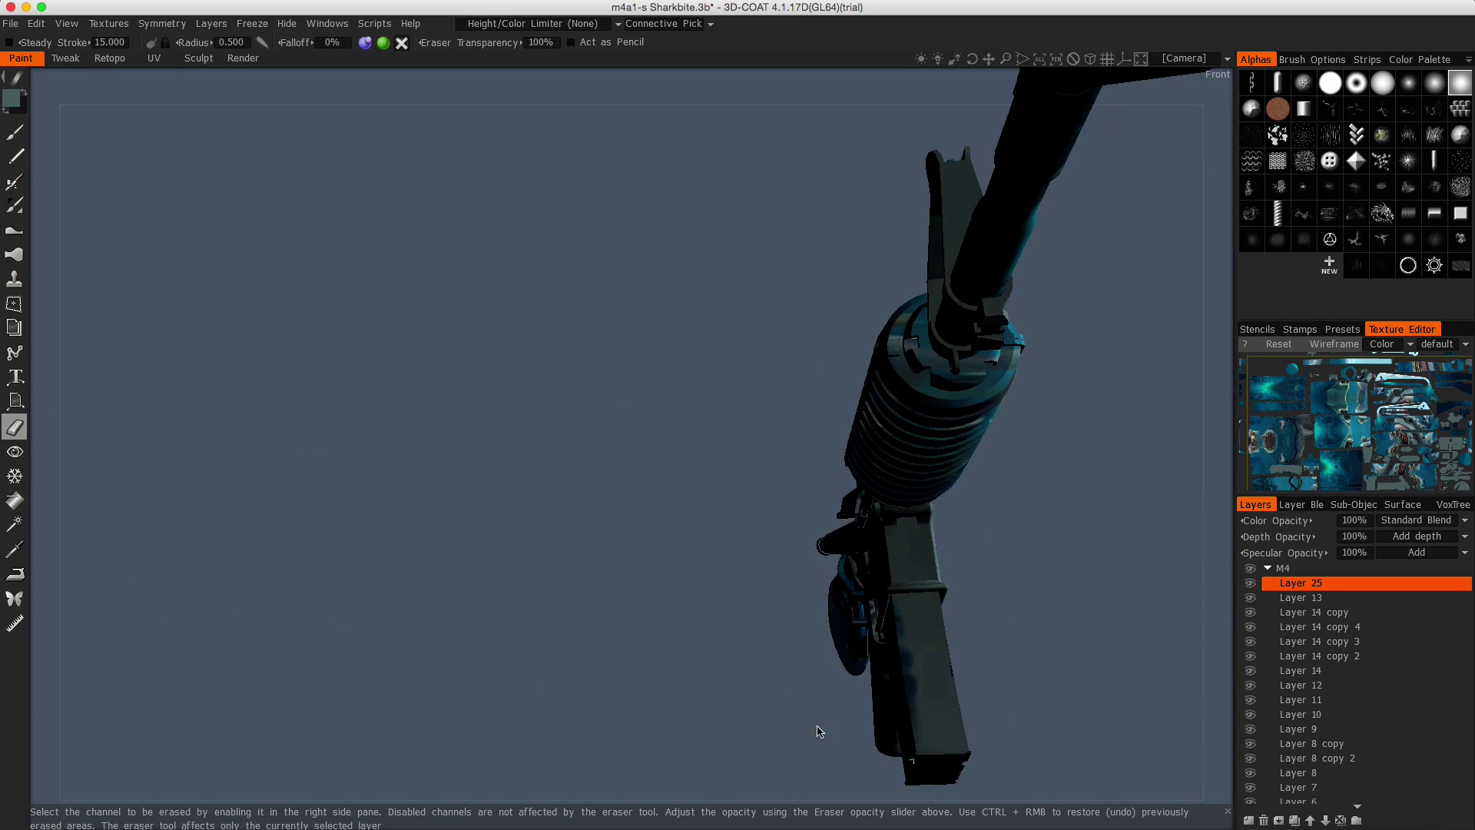
pyautogui.click(14, 156)
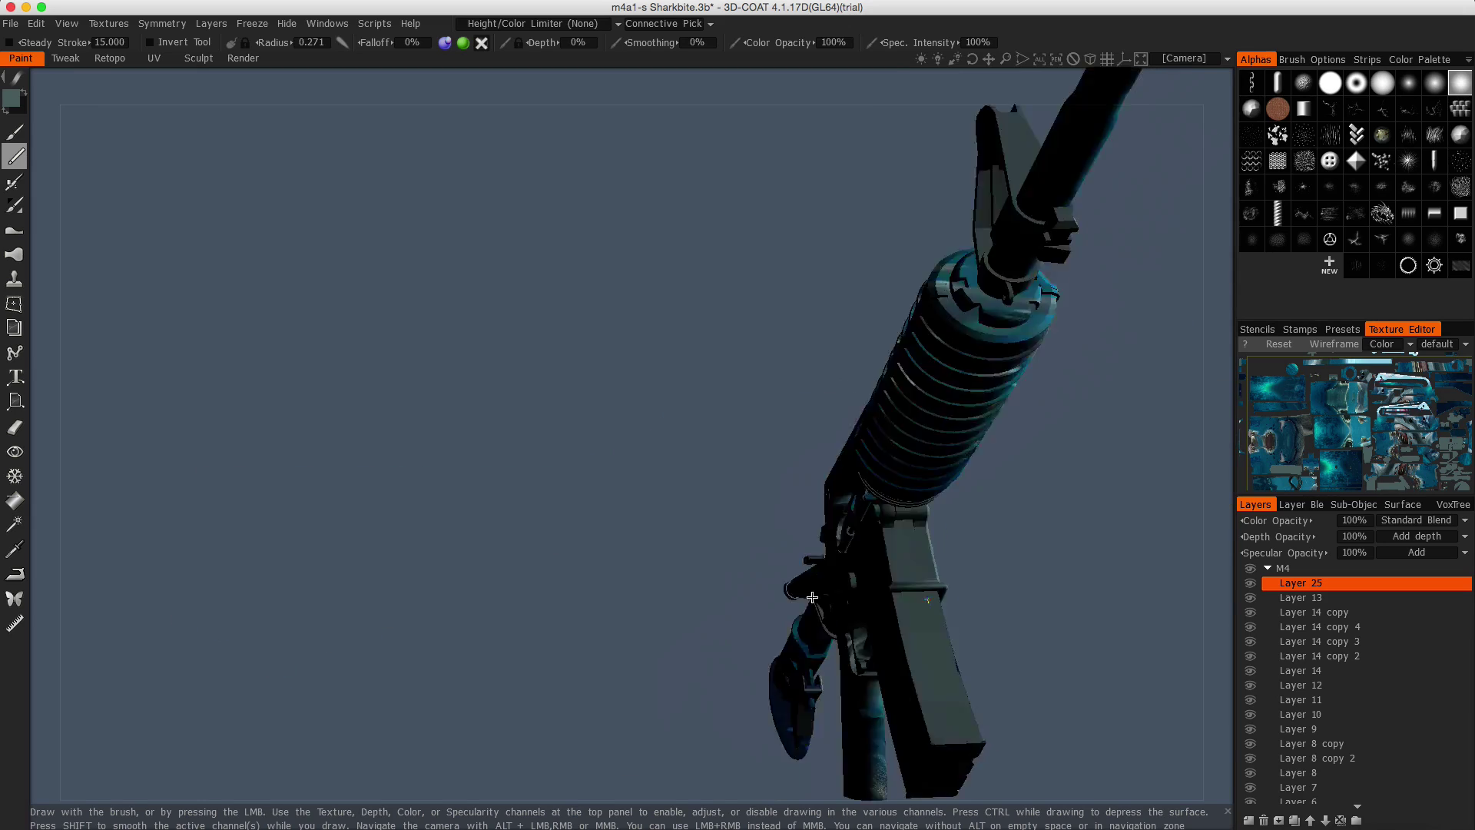
pyautogui.moveTo(912, 667); pyautogui.dragTo(574, 44)
# Step: Erase stray shark paint on the receiver's right side and rear with the 0.100-radius Eraser
pyautogui.press('e')
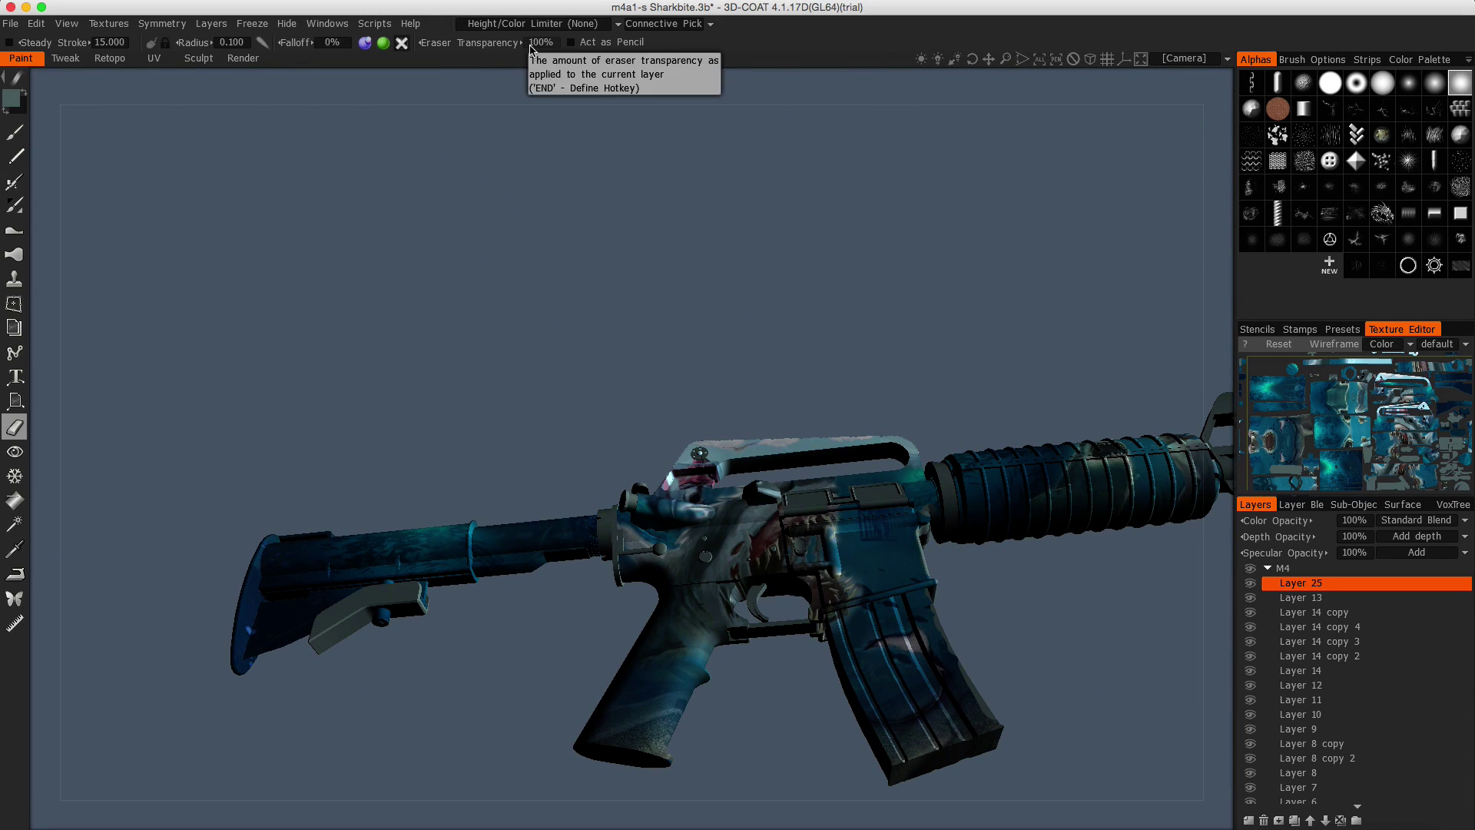
pyautogui.moveTo(975, 697)
pyautogui.mouseDown()
pyautogui.moveTo(1080, 609)
pyautogui.moveTo(946, 586)
pyautogui.mouseUp()
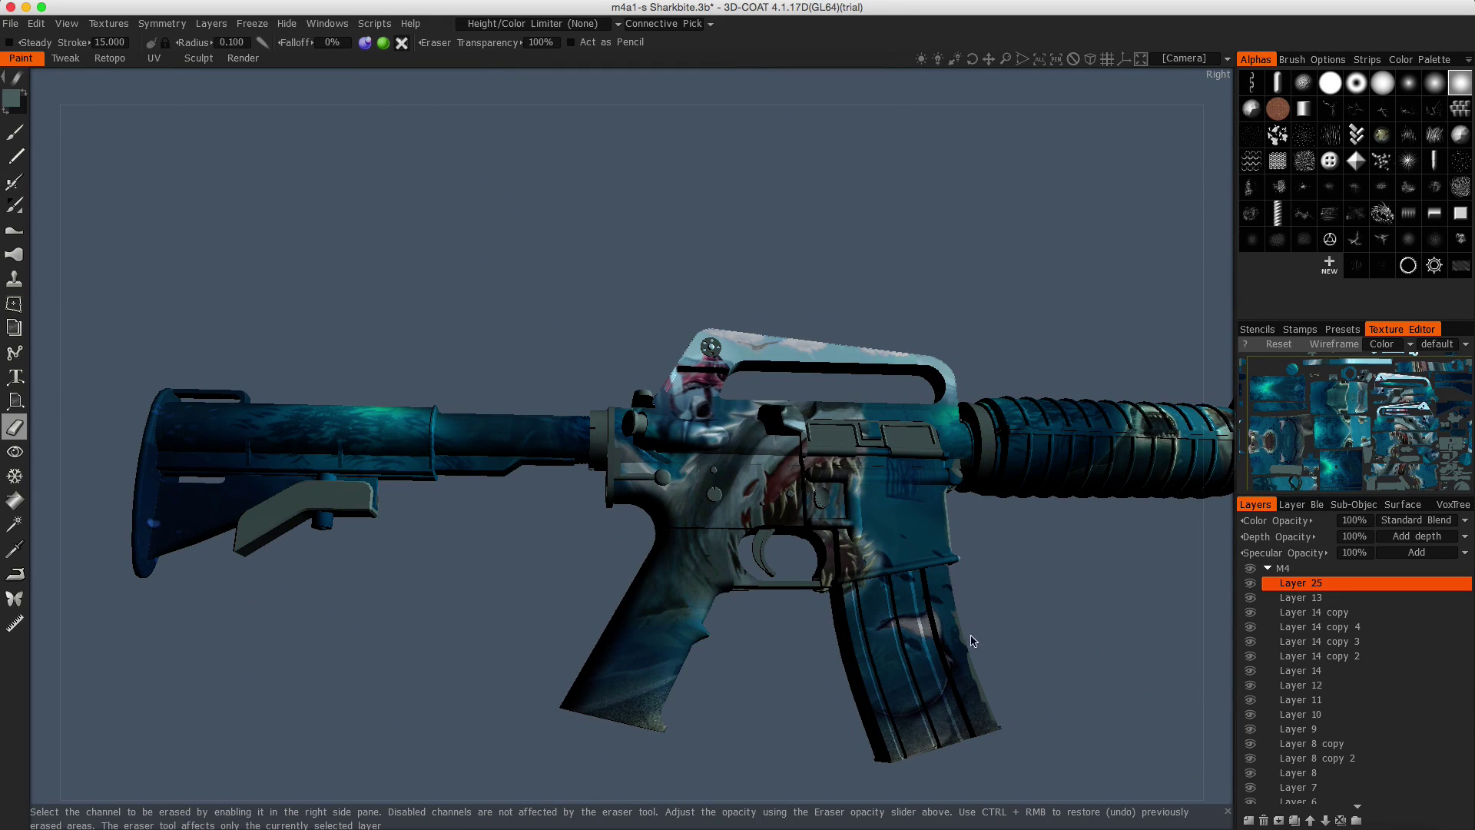
pyautogui.moveTo(961, 638); pyautogui.dragTo(968, 664)
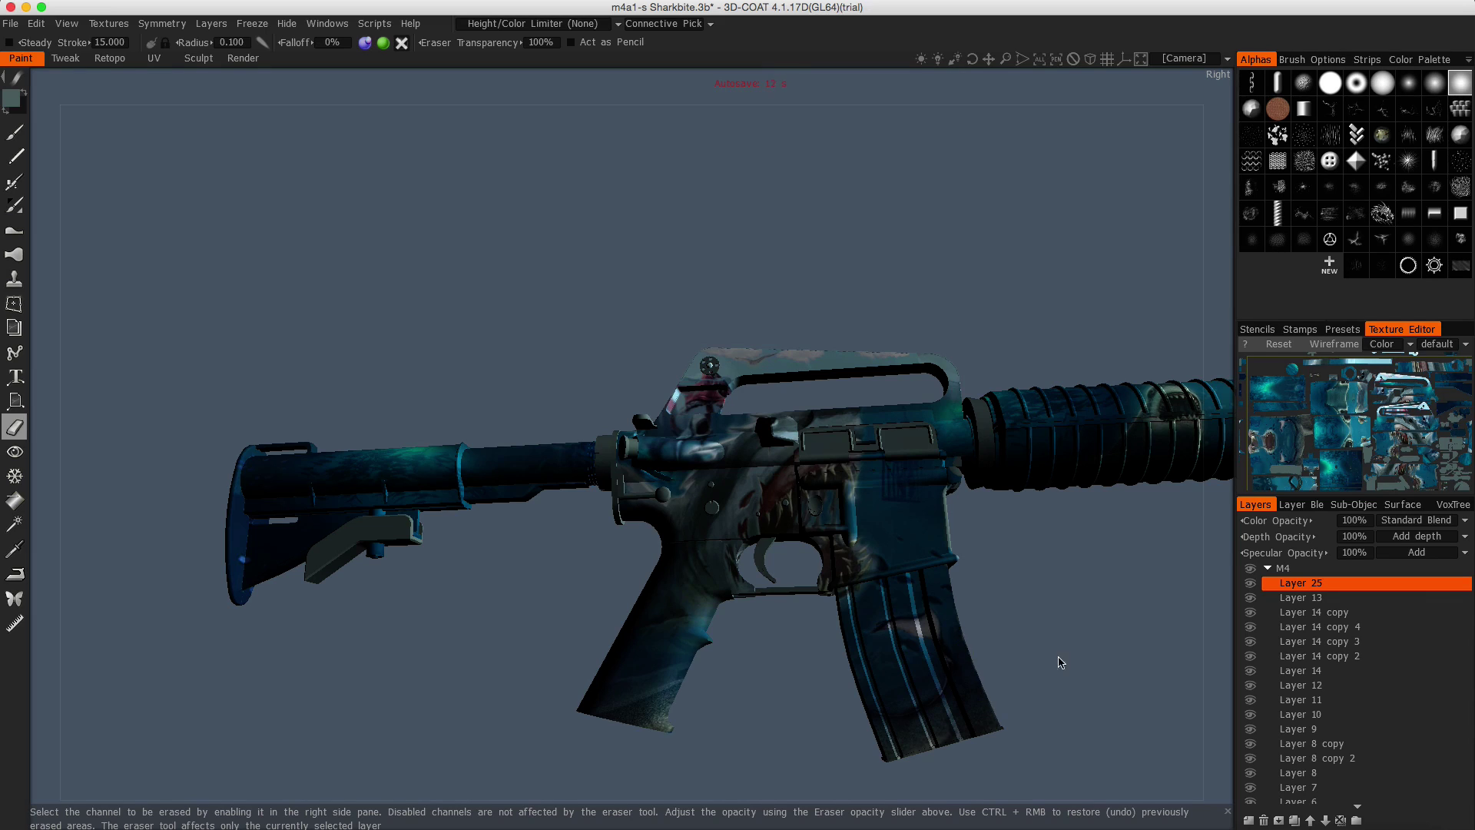
pyautogui.moveTo(1058, 662); pyautogui.dragTo(985, 699)
pyautogui.press('b')
pyautogui.moveTo(975, 591)
pyautogui.mouseDown()
pyautogui.moveTo(1017, 684)
pyautogui.moveTo(1070, 705)
pyautogui.mouseUp()
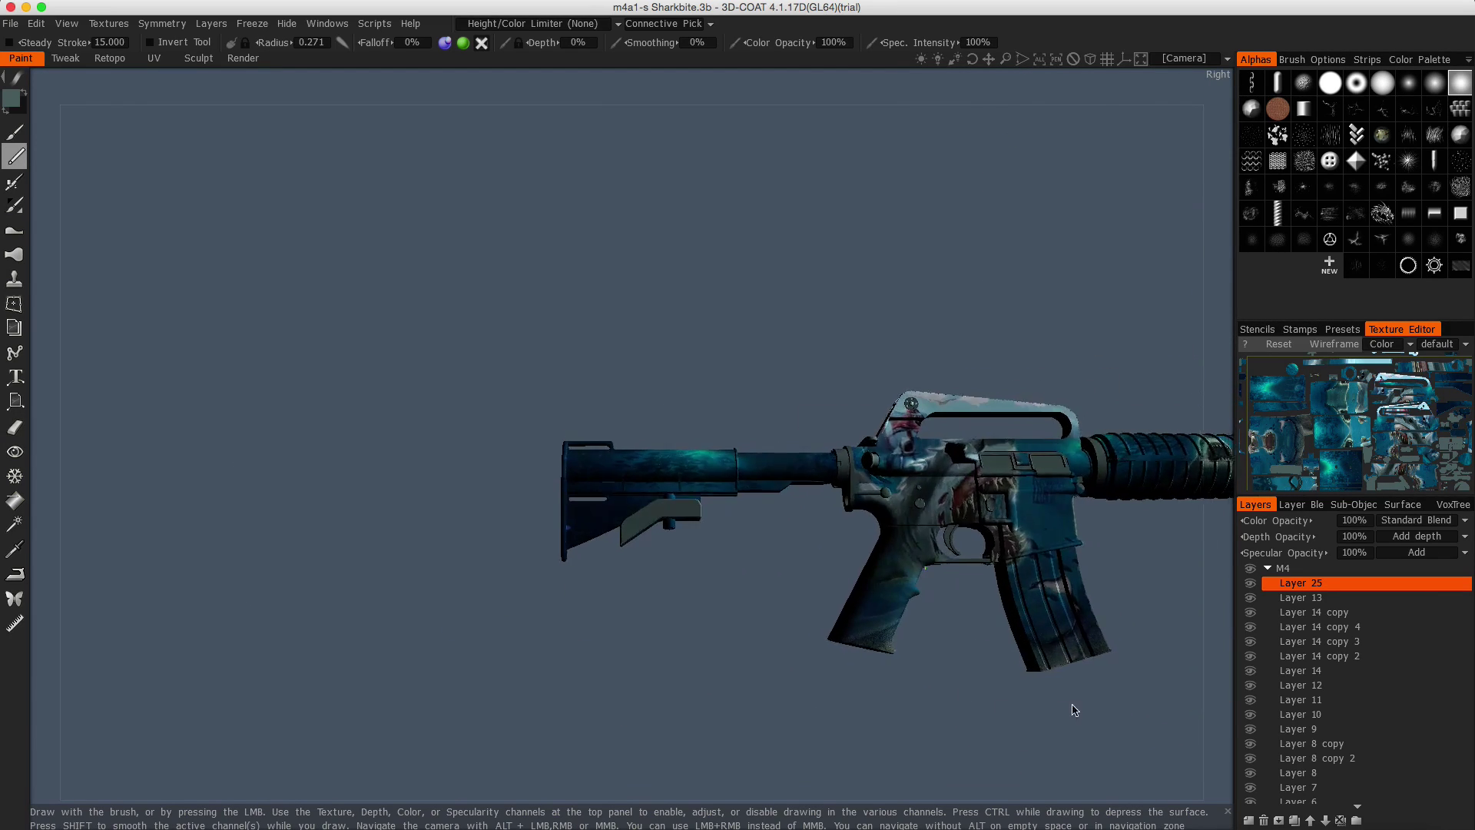
pyautogui.press('e')
pyautogui.scroll(2, 872, 594)
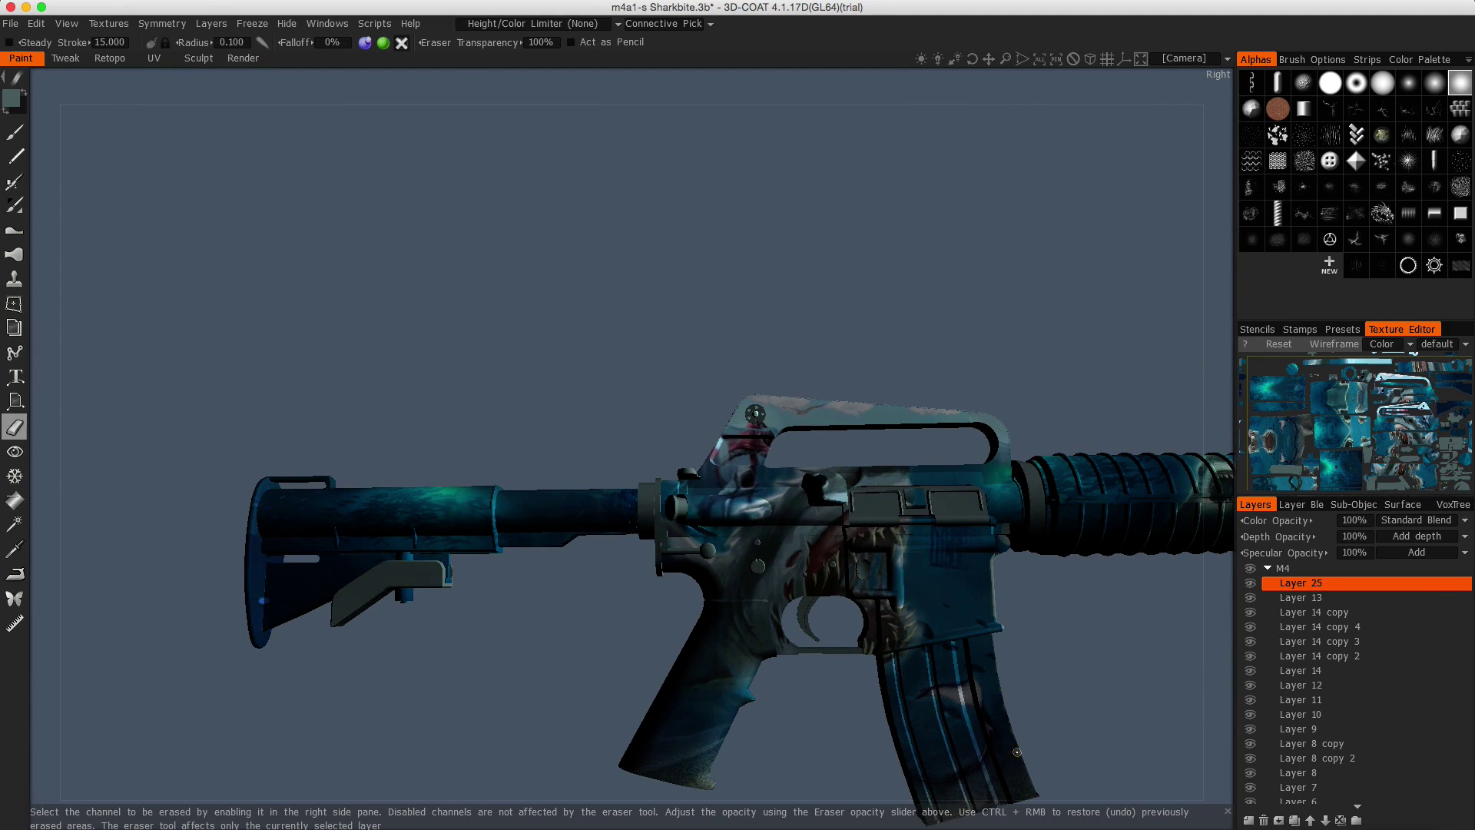
pyautogui.moveTo(1017, 753)
pyautogui.mouseDown()
pyautogui.moveTo(866, 702)
pyautogui.moveTo(978, 675)
pyautogui.moveTo(495, 735)
pyautogui.moveTo(935, 764)
pyautogui.moveTo(1159, 619)
pyautogui.moveTo(777, 652)
pyautogui.moveTo(884, 702)
pyautogui.moveTo(800, 694)
pyautogui.moveTo(863, 652)
pyautogui.moveTo(671, 619)
pyautogui.moveTo(767, 645)
pyautogui.moveTo(777, 724)
pyautogui.moveTo(538, 538)
pyautogui.mouseUp()
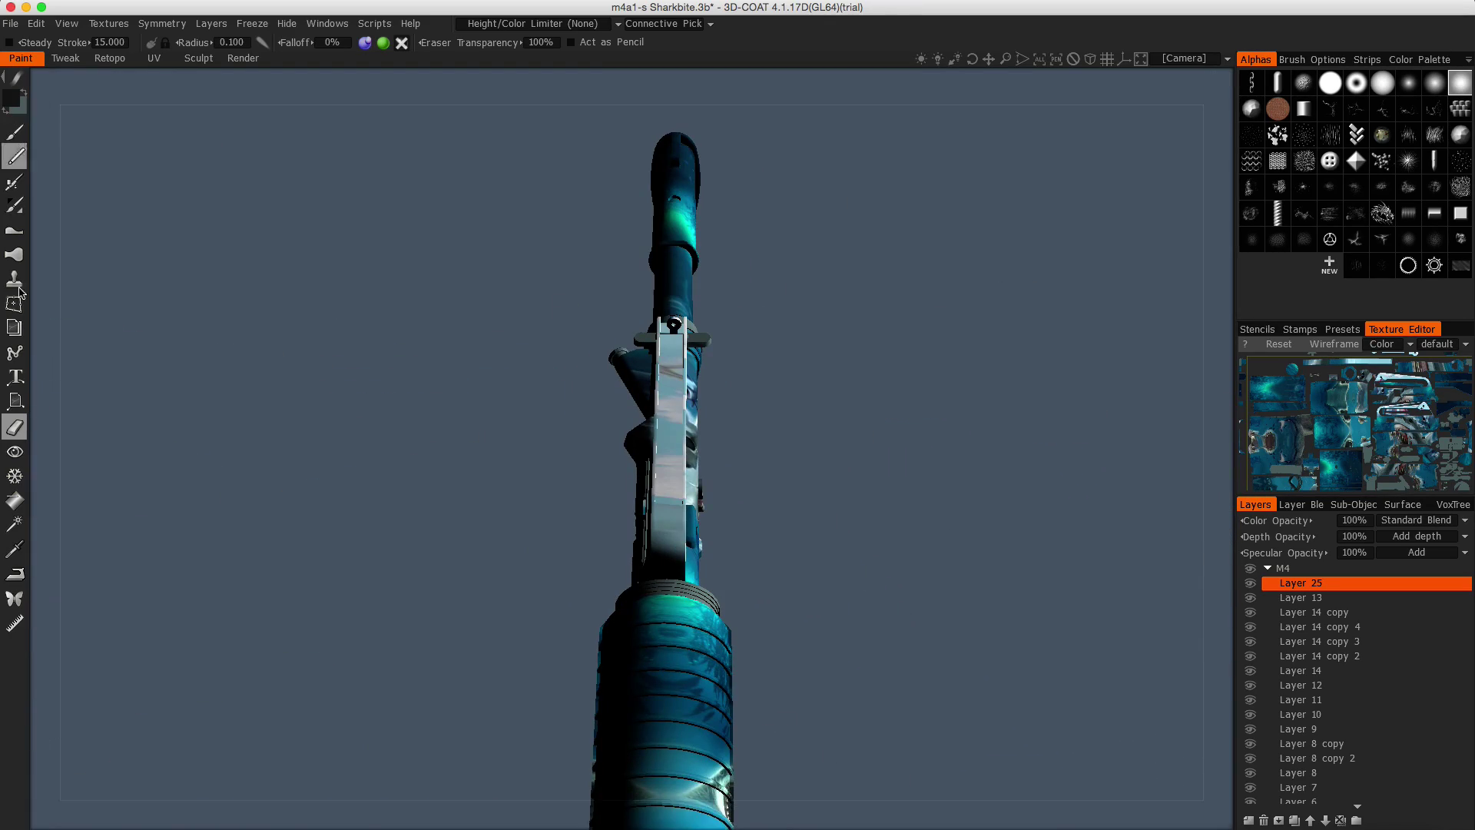
# Step: Sample a pale blue from the model and brush it over the carry handle top
pyautogui.click(15, 157)
pyautogui.scroll(3, 742, 308)
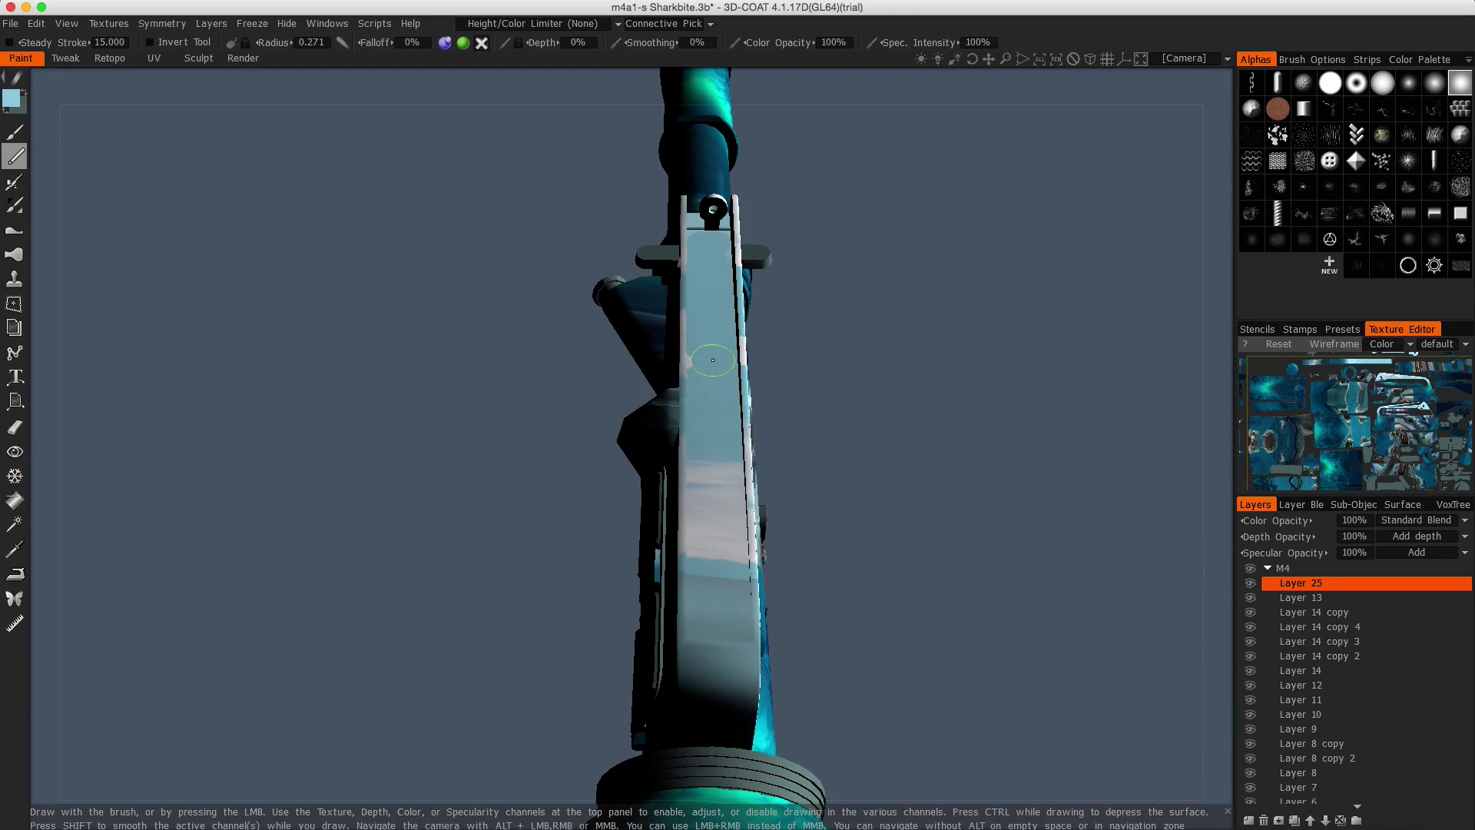
pyautogui.moveTo(720, 466)
pyautogui.mouseDown()
pyautogui.moveTo(865, 560)
pyautogui.moveTo(732, 620)
pyautogui.mouseUp()
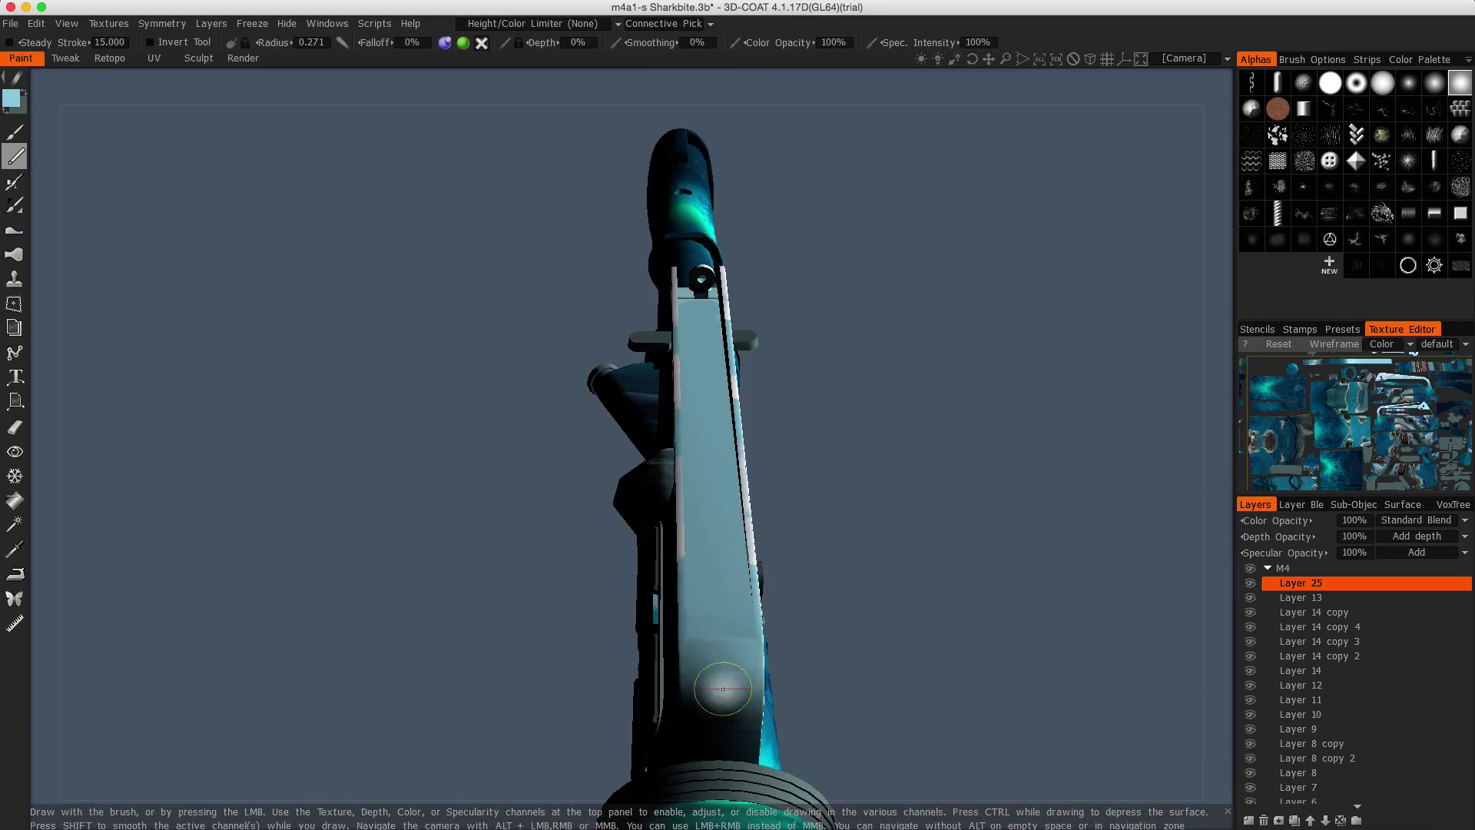
pyautogui.moveTo(722, 689)
pyautogui.mouseDown()
pyautogui.moveTo(731, 520)
pyautogui.moveTo(500, 392)
pyautogui.moveTo(1015, 369)
pyautogui.moveTo(591, 442)
pyautogui.moveTo(306, 302)
pyautogui.moveTo(515, 472)
pyautogui.mouseUp()
pyautogui.press('v')
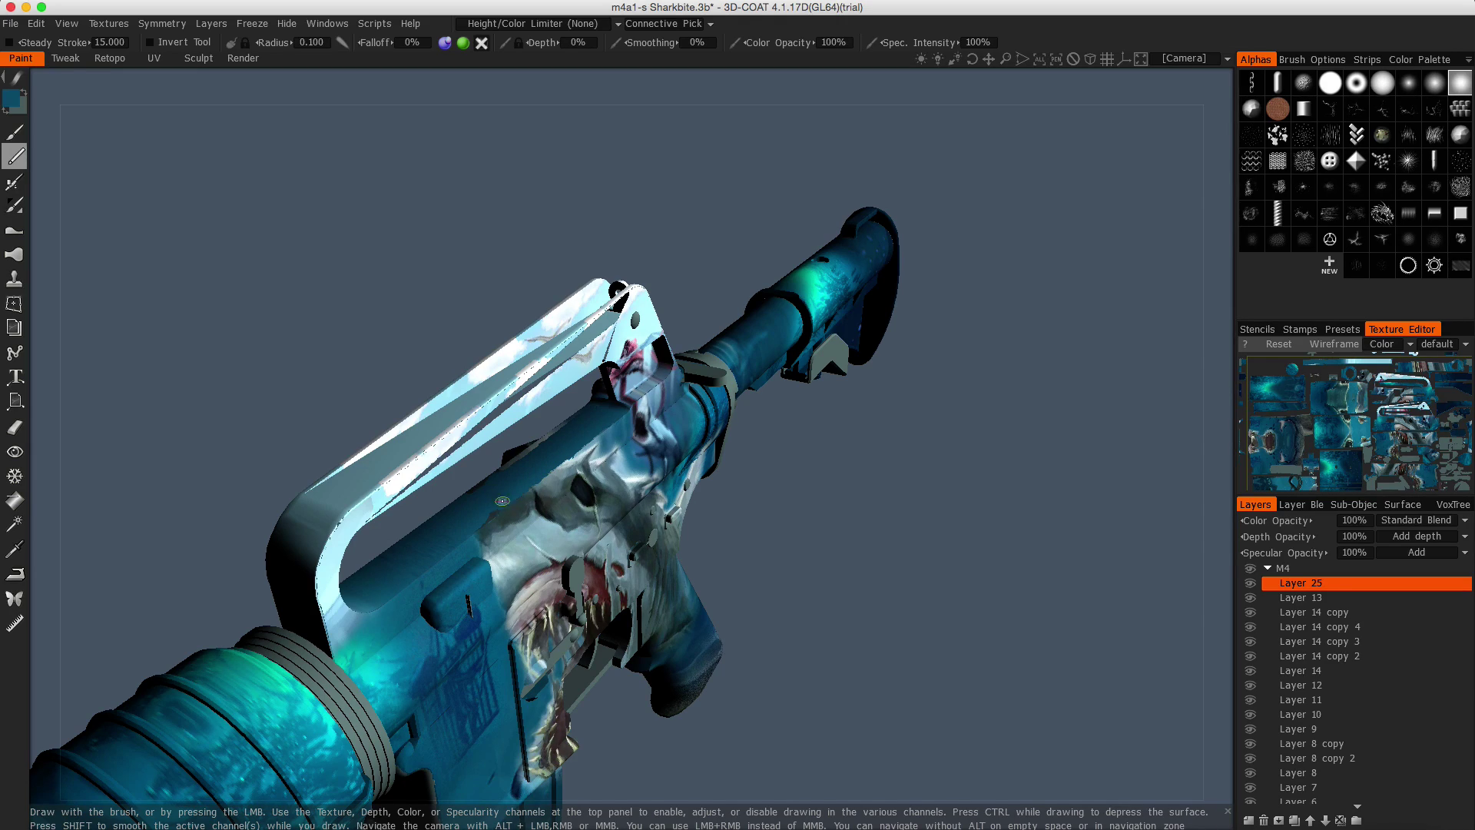
pyautogui.moveTo(282, 424); pyautogui.dragTo(706, 502)
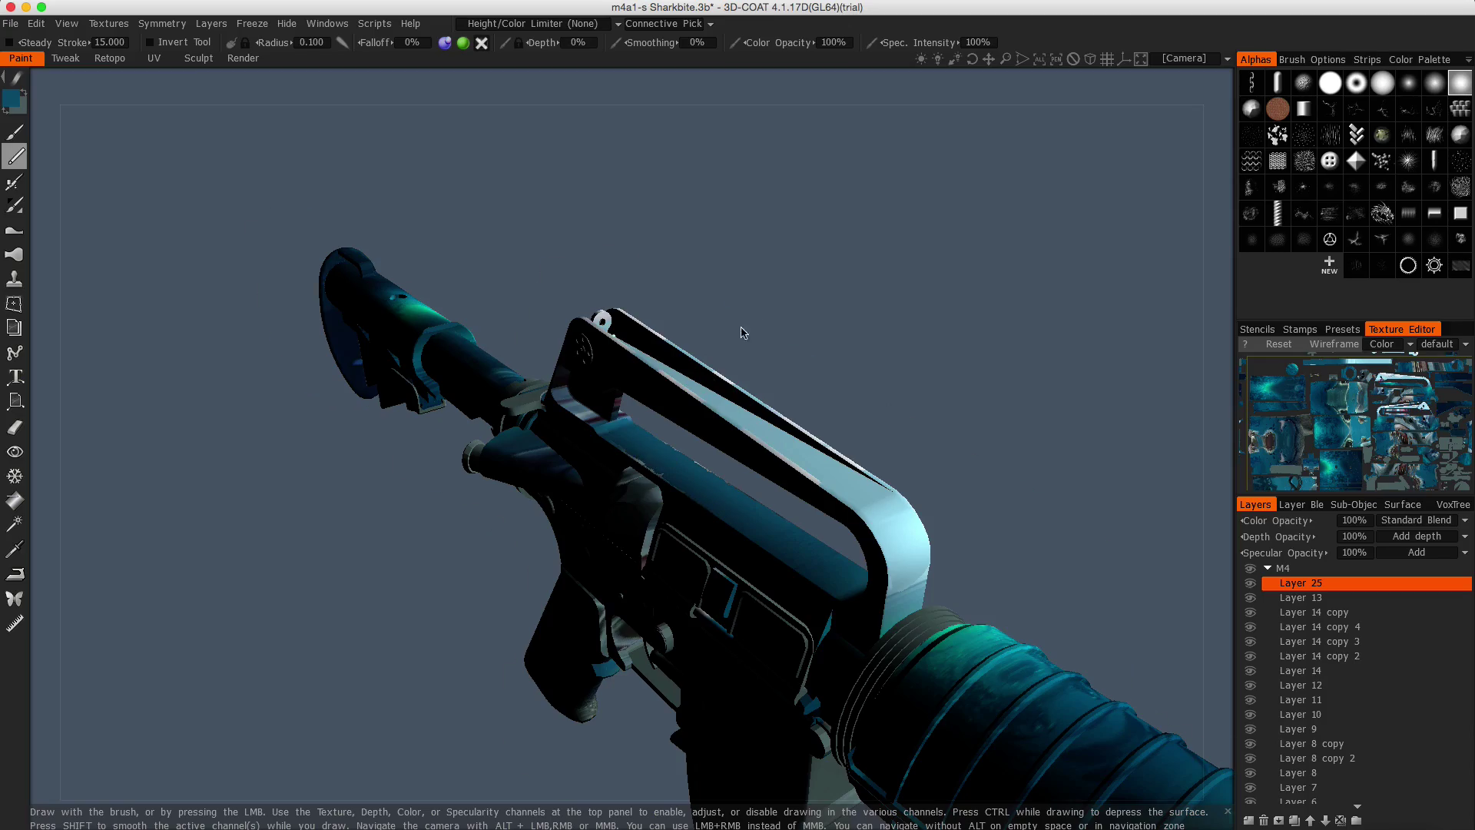
pyautogui.moveTo(742, 333)
pyautogui.mouseDown()
pyautogui.moveTo(718, 508)
pyautogui.moveTo(764, 670)
pyautogui.moveTo(955, 692)
pyautogui.moveTo(1014, 659)
pyautogui.mouseUp()
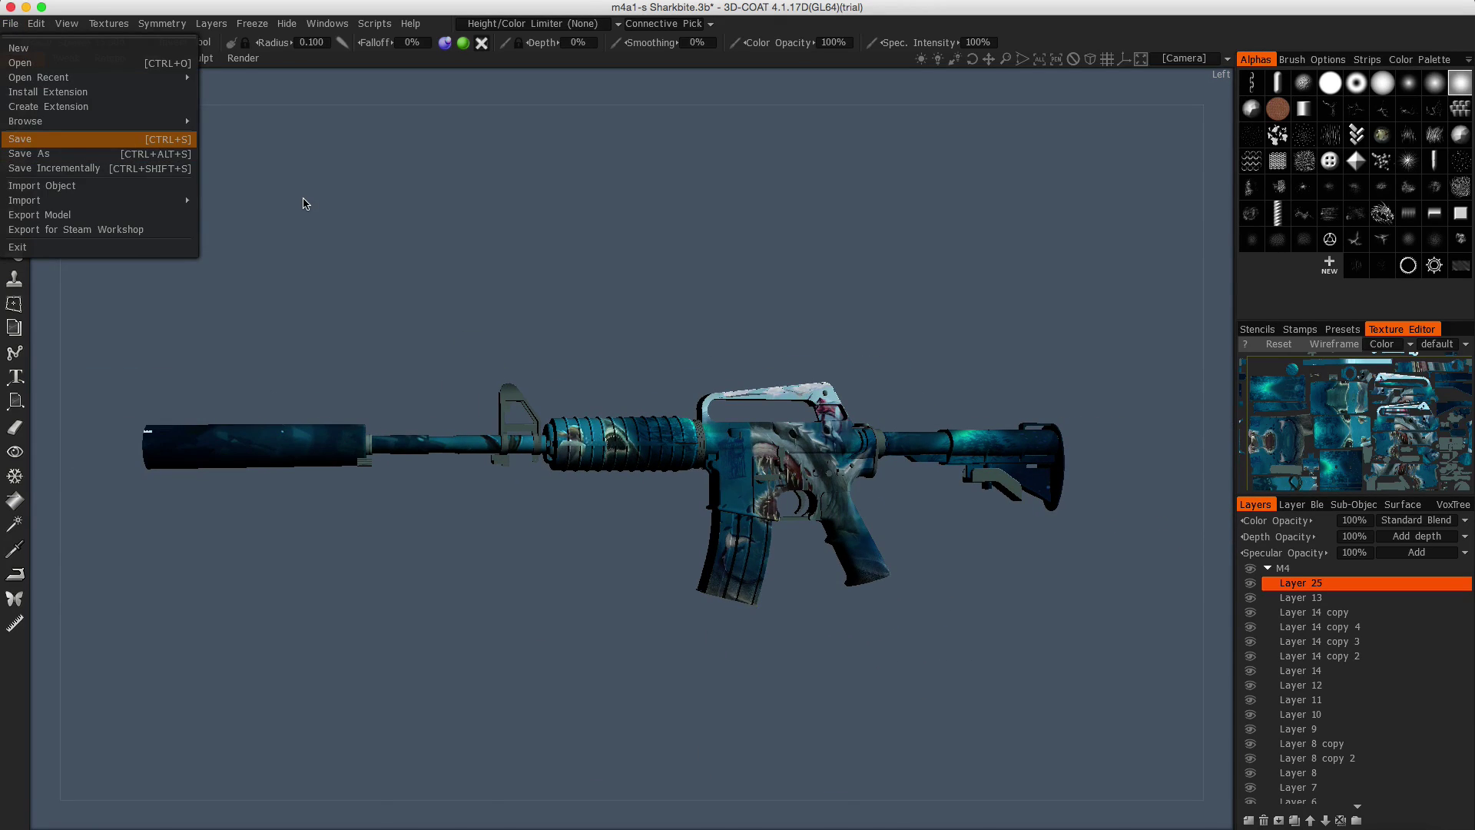
# Step: Export all layers' colour as a PSD named 'M4a1-s Sharkbite' into the home folder
pyautogui.moveTo(302, 204)
pyautogui.mouseDown()
pyautogui.moveTo(413, 285)
pyautogui.moveTo(138, 550)
pyautogui.moveTo(223, 517)
pyautogui.mouseUp()
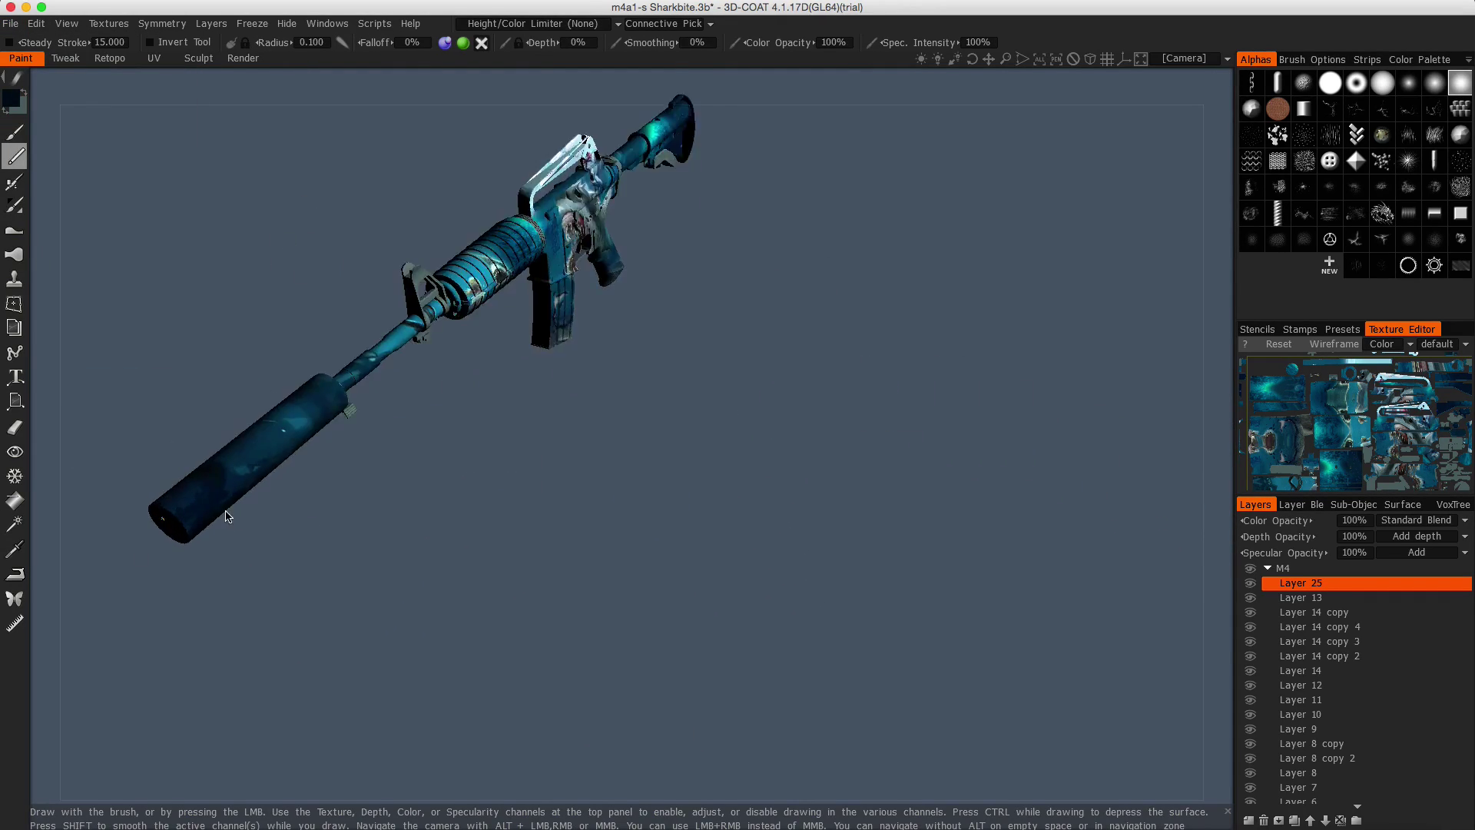
pyautogui.scroll(3, 648, 517)
pyautogui.moveTo(648, 517)
pyautogui.mouseDown()
pyautogui.moveTo(538, 461)
pyautogui.moveTo(385, 461)
pyautogui.mouseUp()
pyautogui.click(10, 23)
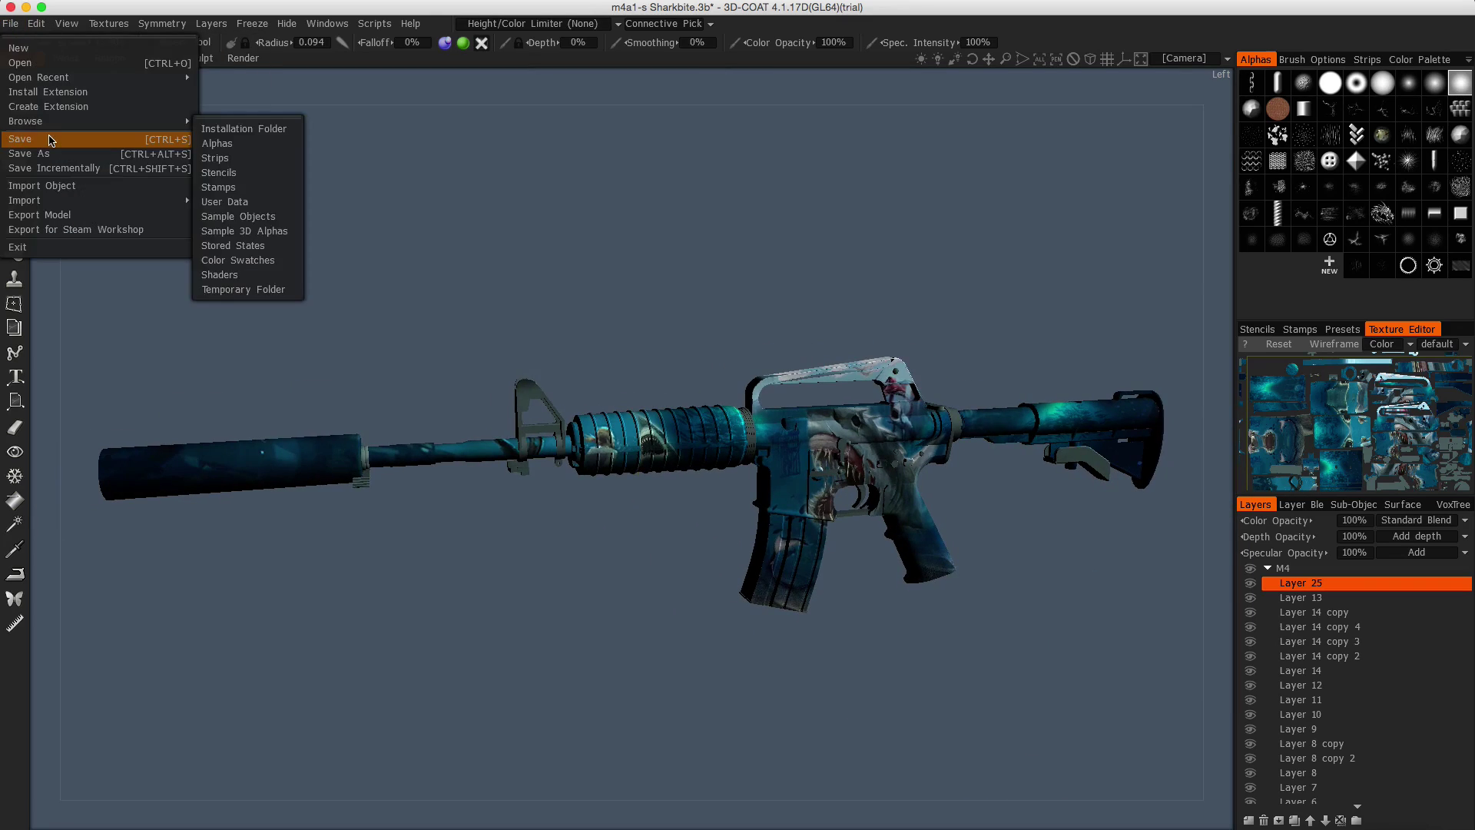
pyautogui.click(251, 23)
pyautogui.moveTo(208, 62)
pyautogui.click(407, 85)
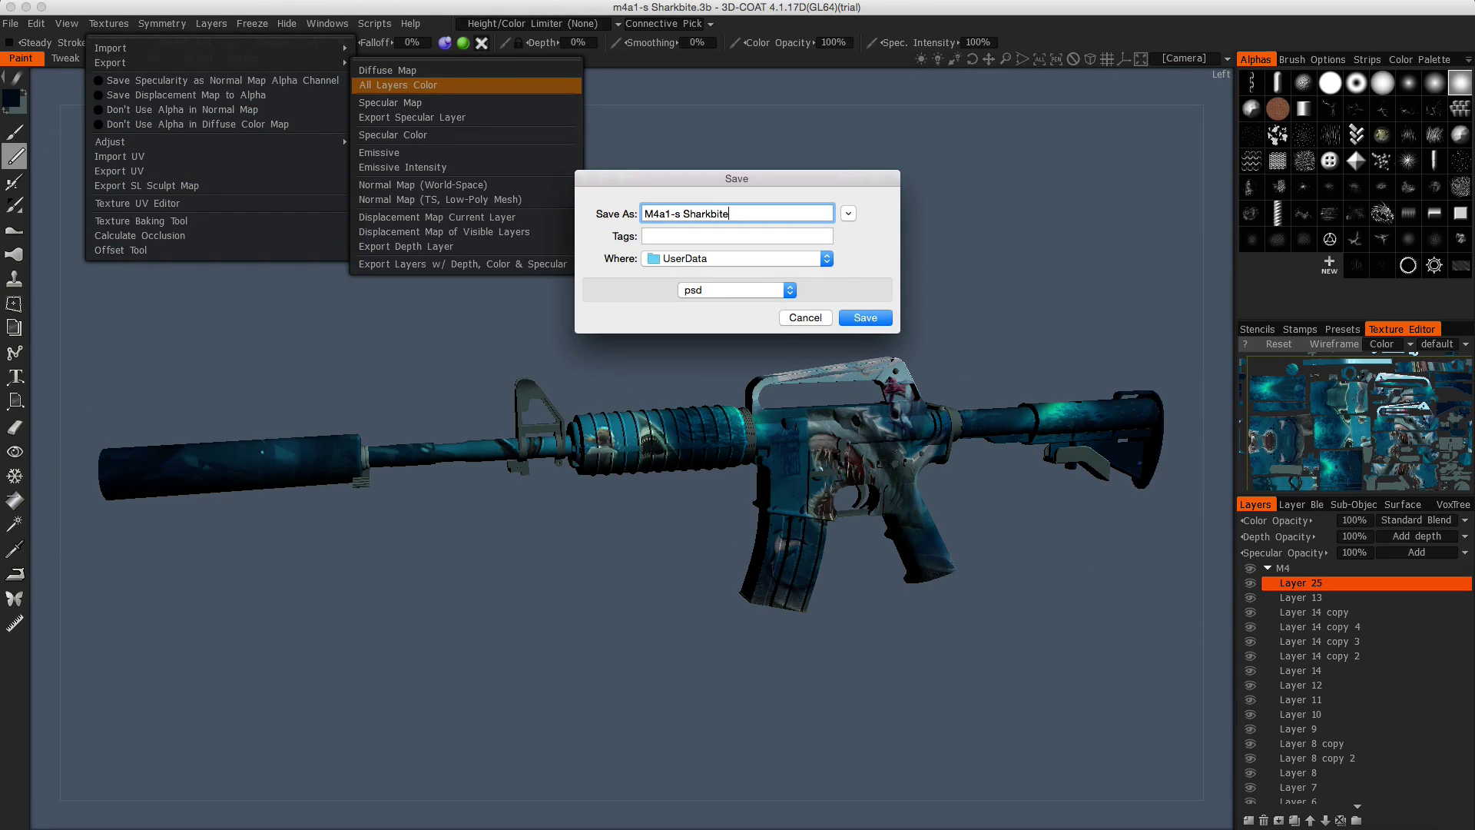
pyautogui.click(826, 258)
pyautogui.click(722, 315)
pyautogui.click(90, 211)
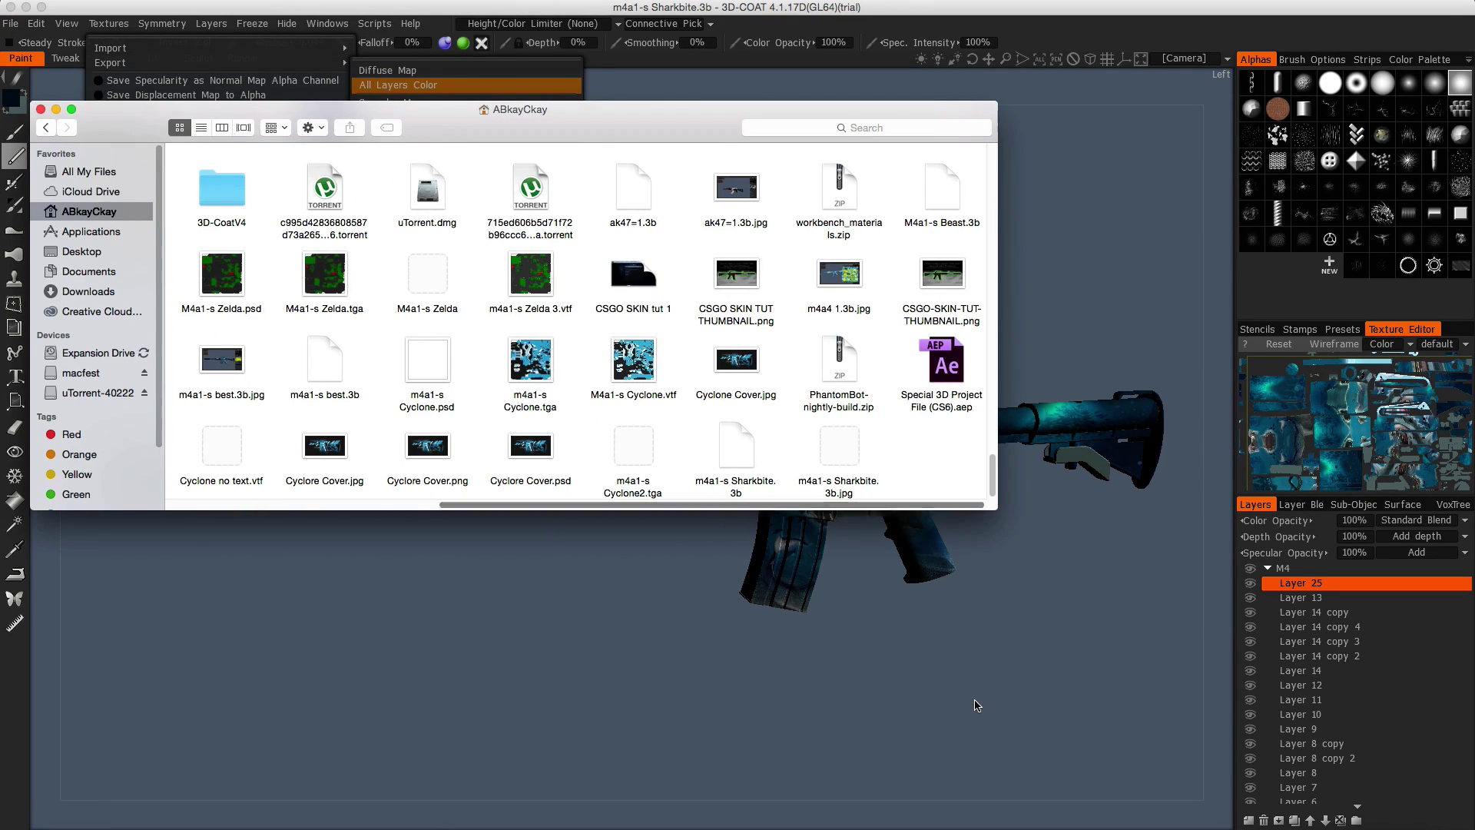
# Step: Bring up the Sharkbite texture in Photoshop and save it as layered M4a1-s Sharkbite.psd
pyautogui.press('super+Tab')
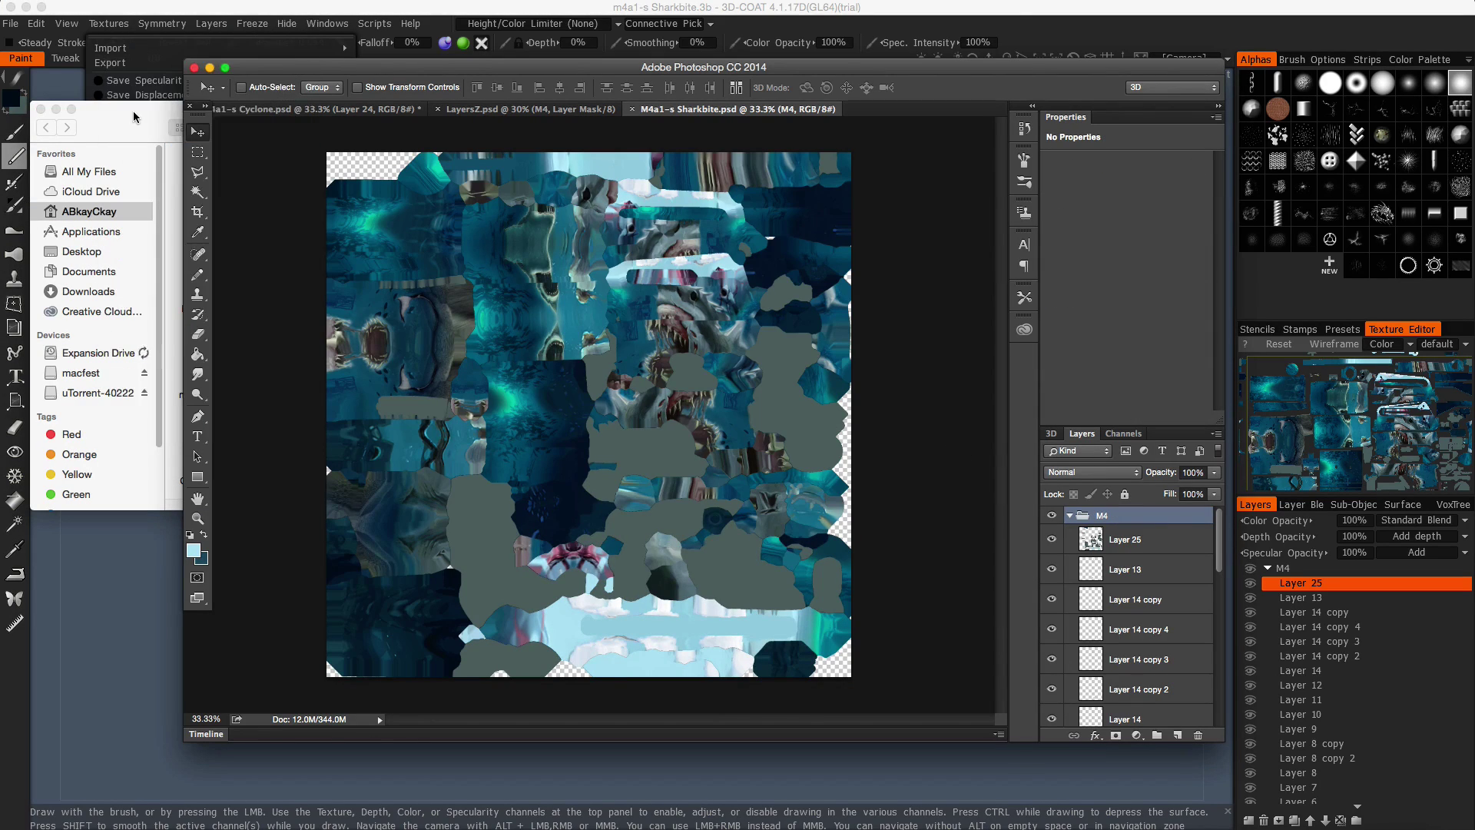
pyautogui.press('super+shift+s')
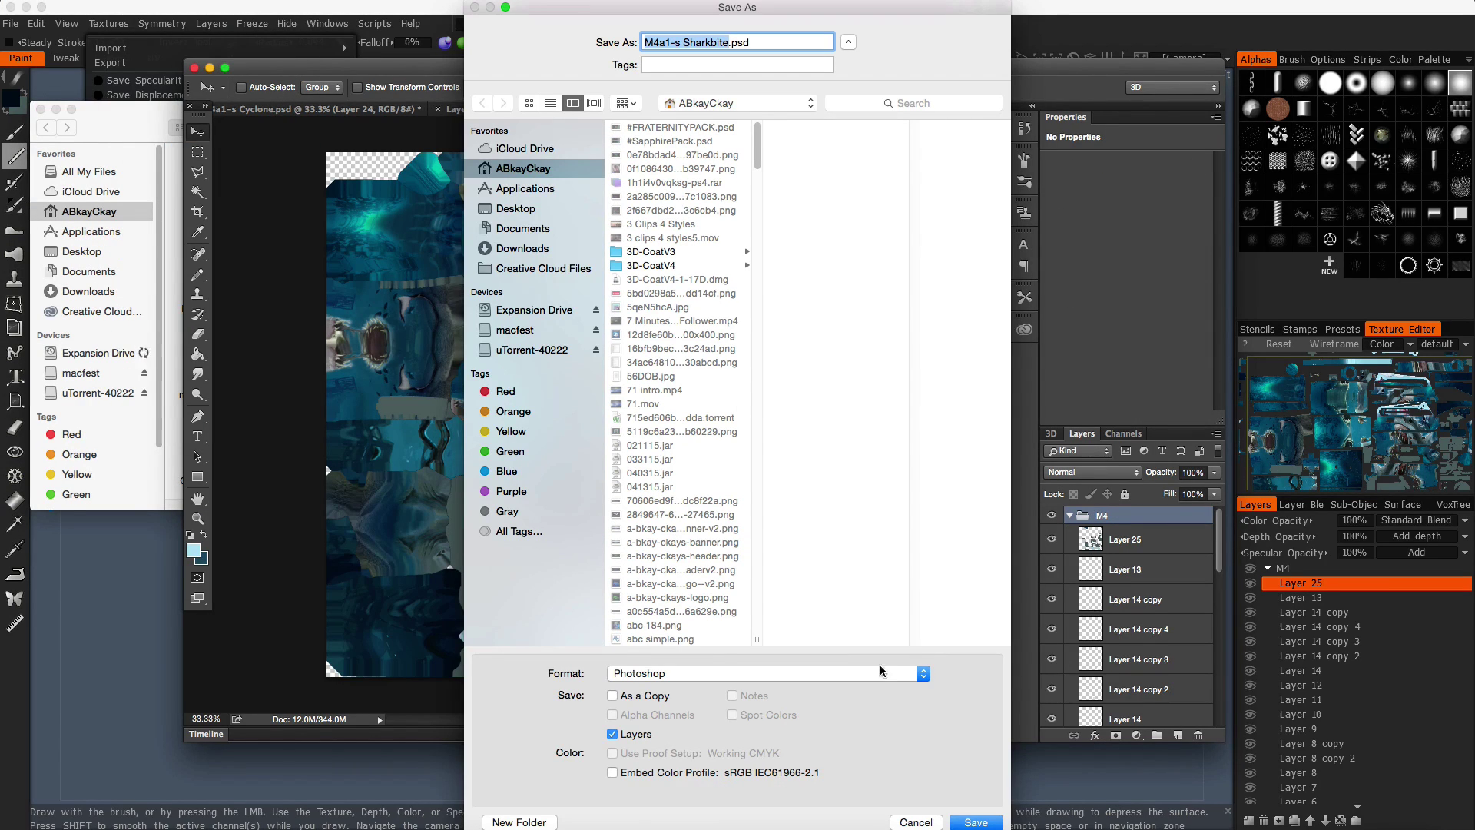